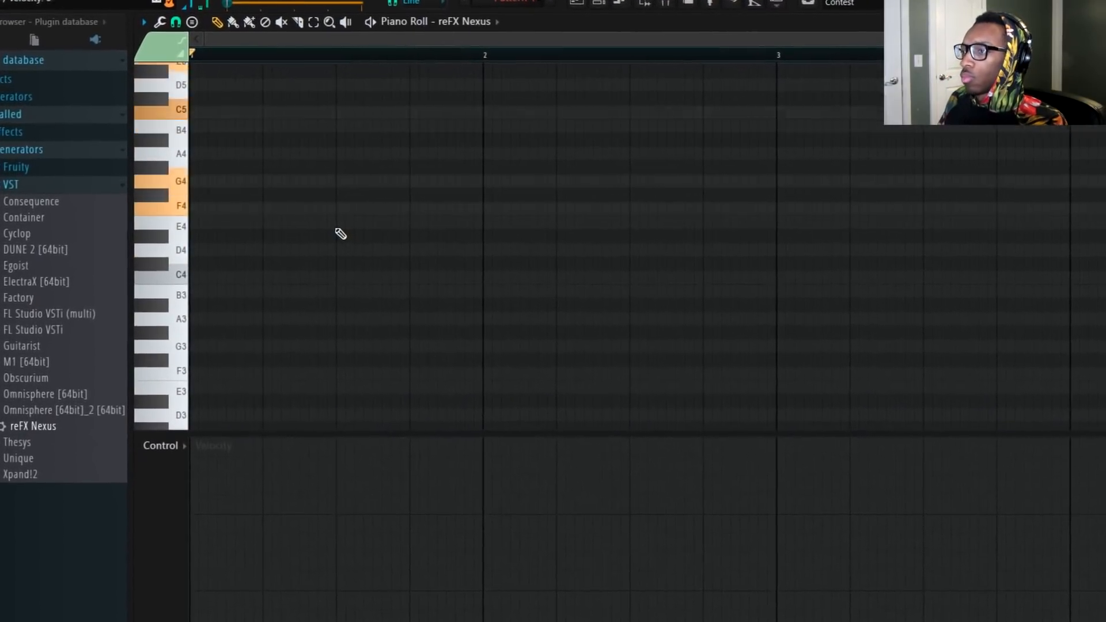
Replace the melody's third note with C5, playing the pattern back to check it.
scroll(331, 226, up, 1)
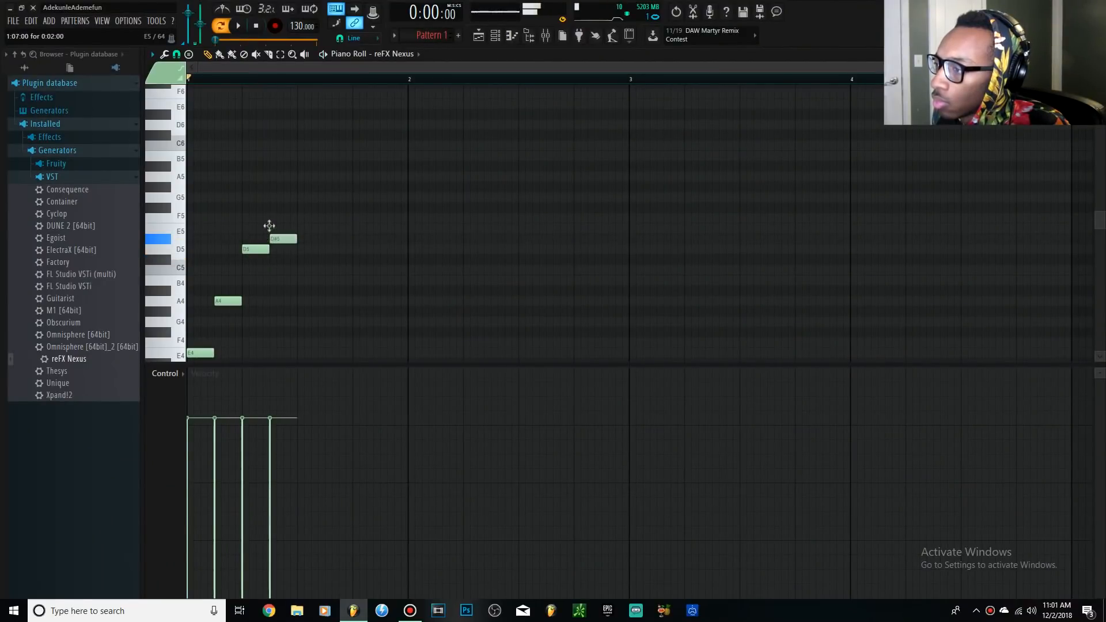
right_click(249, 253)
key(space)
click(244, 261)
key(space)
click(244, 271)
key(space)
right_click(250, 261)
Put the melody's last note at E5 on the fifth step, leaving the fourth step empty, and audition the pattern.
key(space)
key(space)
key(space)
click(291, 259)
key(space)
scroll(345, 226, down, 1)
scroll(323, 226, down, 3)
key(space)
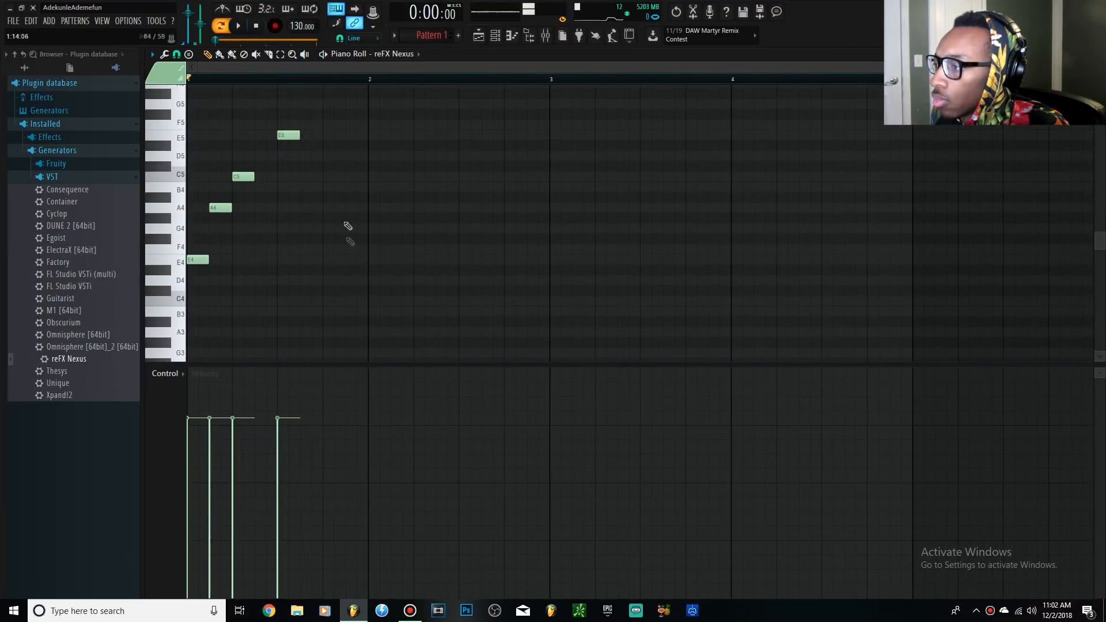
Transpose all the melody notes down two semitones, and place D5 on the fourth step and D#5 on the fifth.
key(ctrl+a)
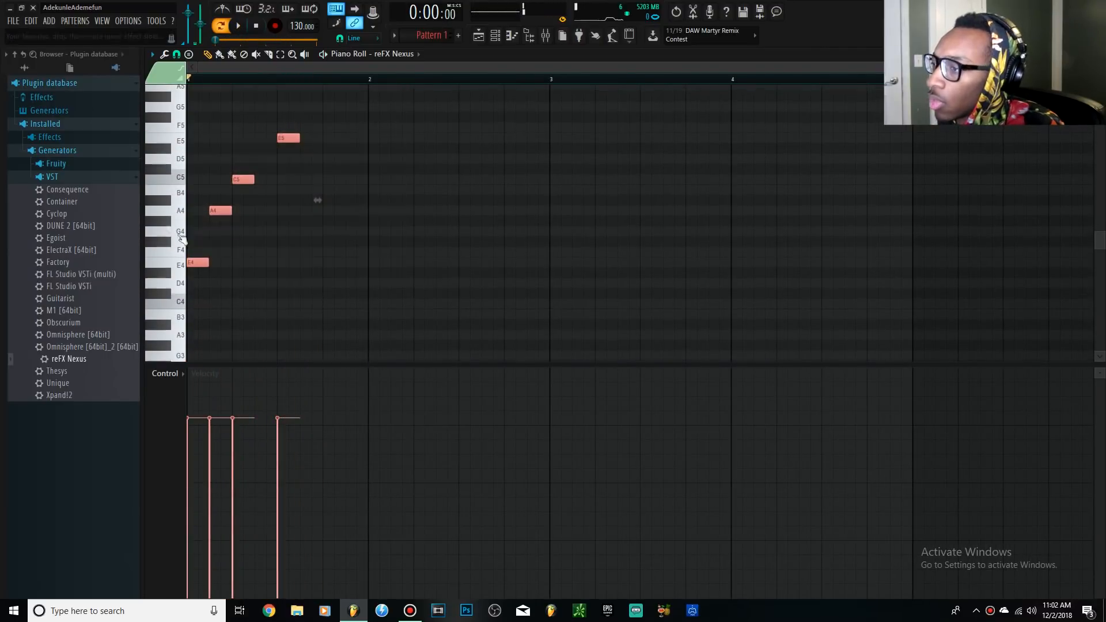
key(Down)
key(Down)
key(space)
key(space)
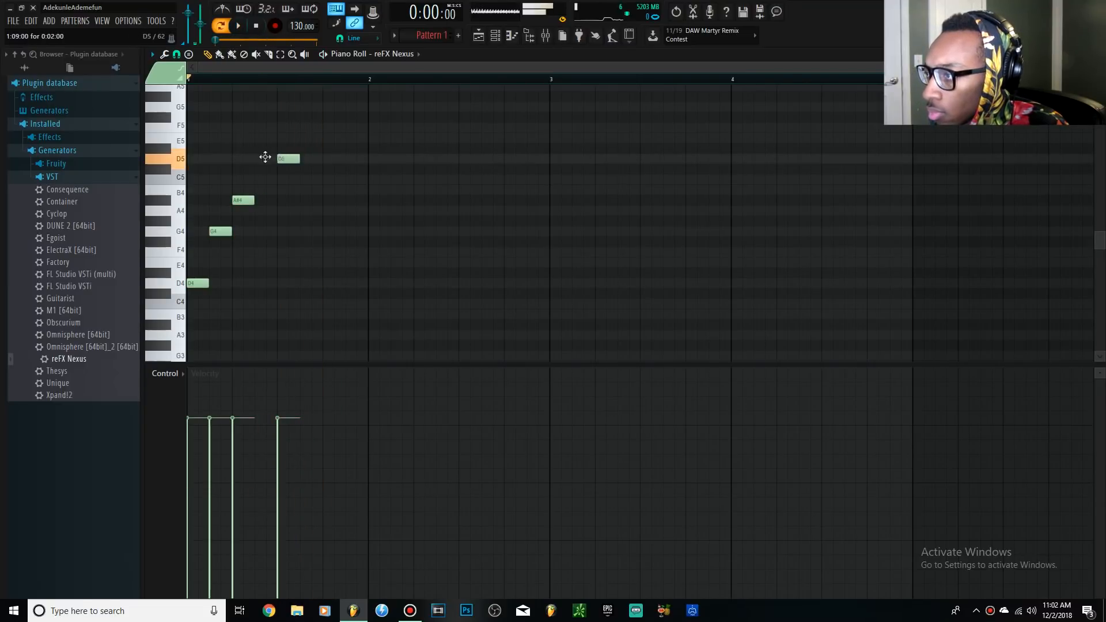
key(space)
key(space)
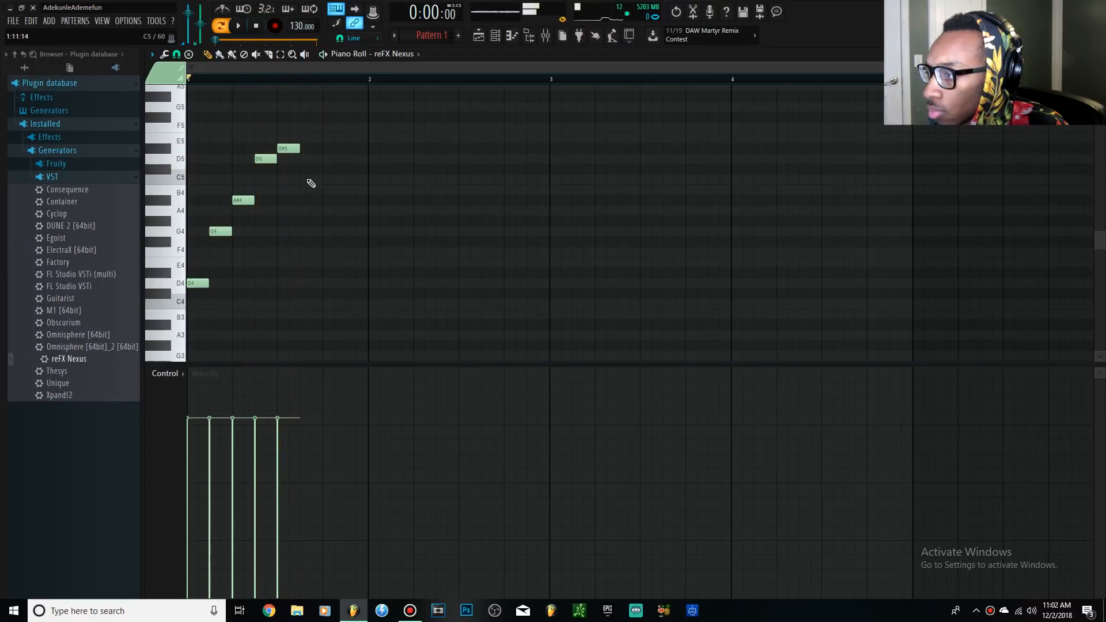
Add lower notes under the melody at G3, A#3, C4 and A#3 on steps 1, 3, 5 and 7, auditioning them.
drag(124, 363, 124, 341)
key(space)
key(space)
drag(213, 319, 237, 316)
key(space)
mouse_move(283, 289)
mouse_down()
mouse_move(273, 283)
mouse_move(278, 300)
mouse_up()
key(space)
key(space)
key(space)
key(space)
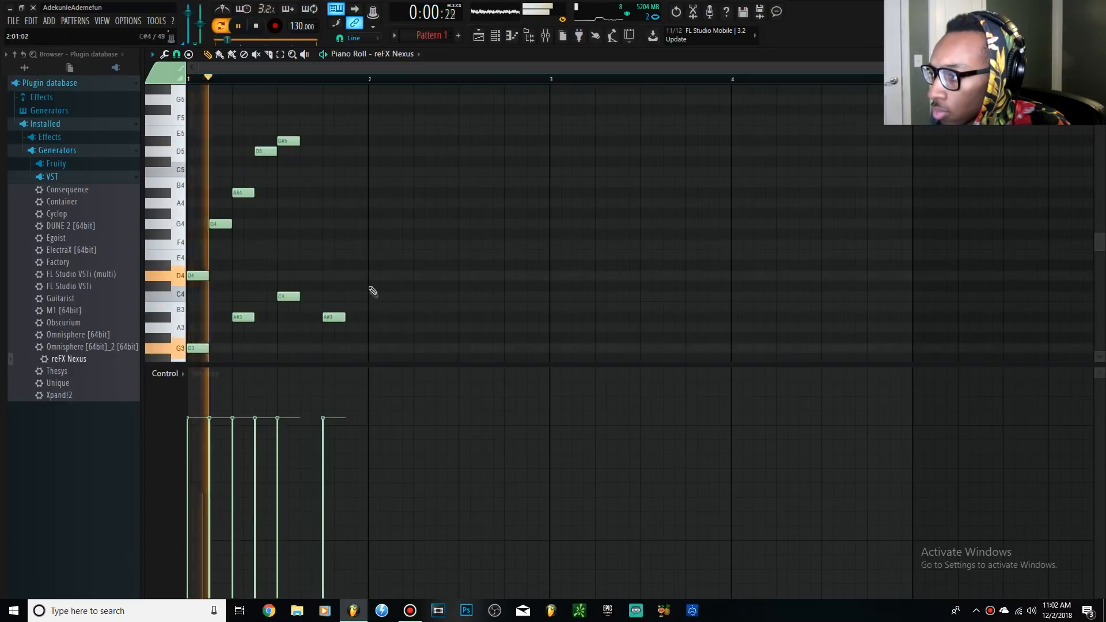
Move the last low note to F3 and transpose the whole pattern up one octave.
scroll(370, 291, down, 3)
key(space)
drag(328, 225, 323, 282)
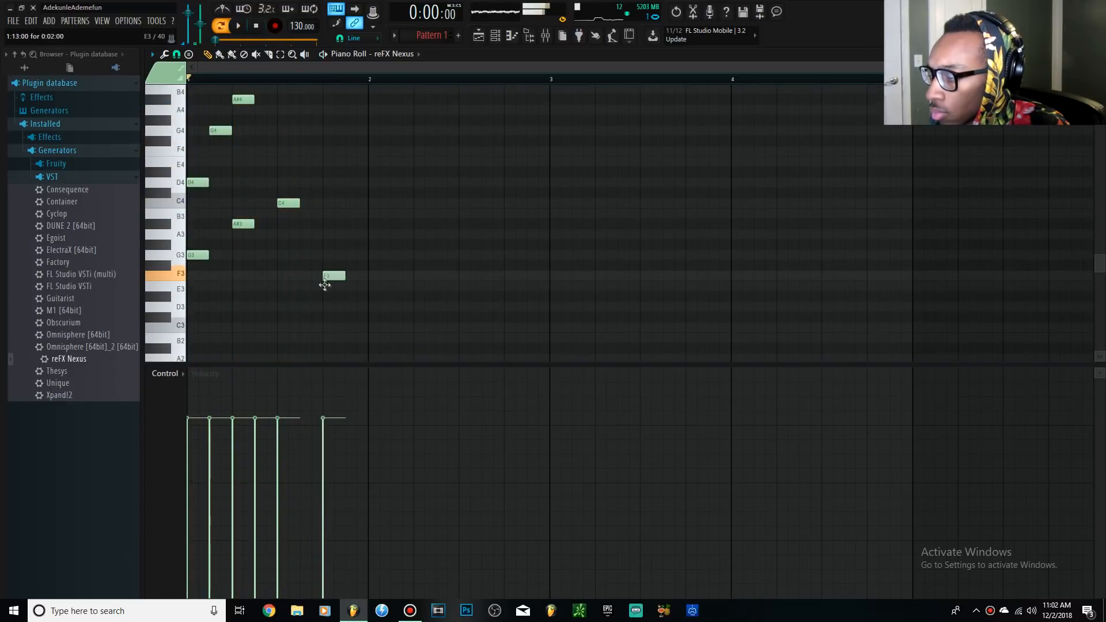
key(space)
key(ctrl+Up)
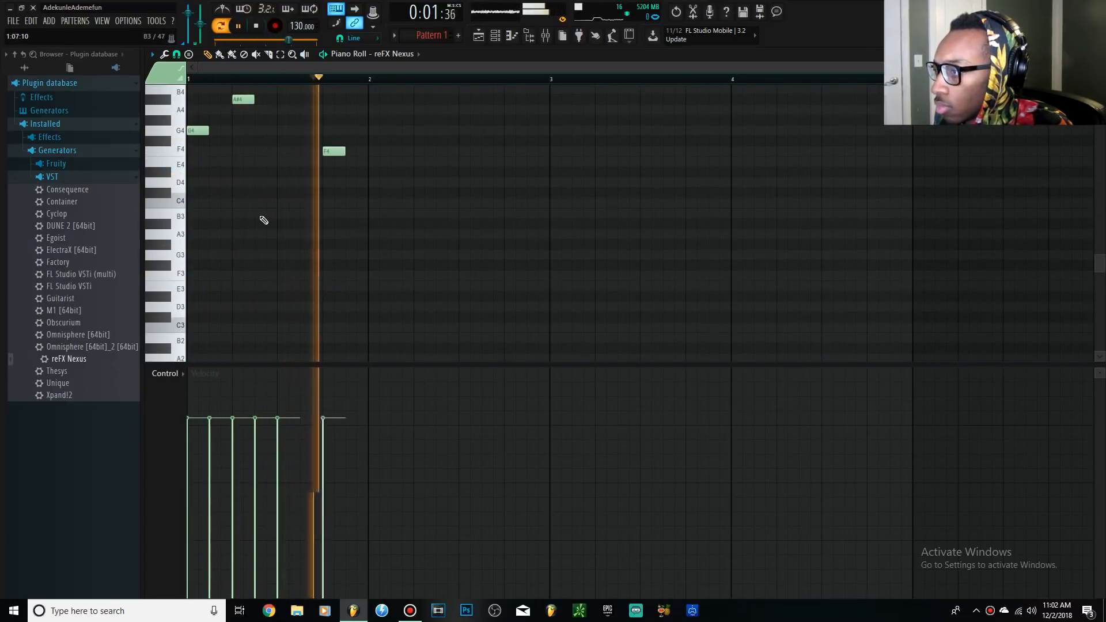
Try G4 for the last lower note and replace it with A4, auditioning both.
scroll(332, 260, up, 5)
key(space)
drag(325, 284, 326, 285)
key(space)
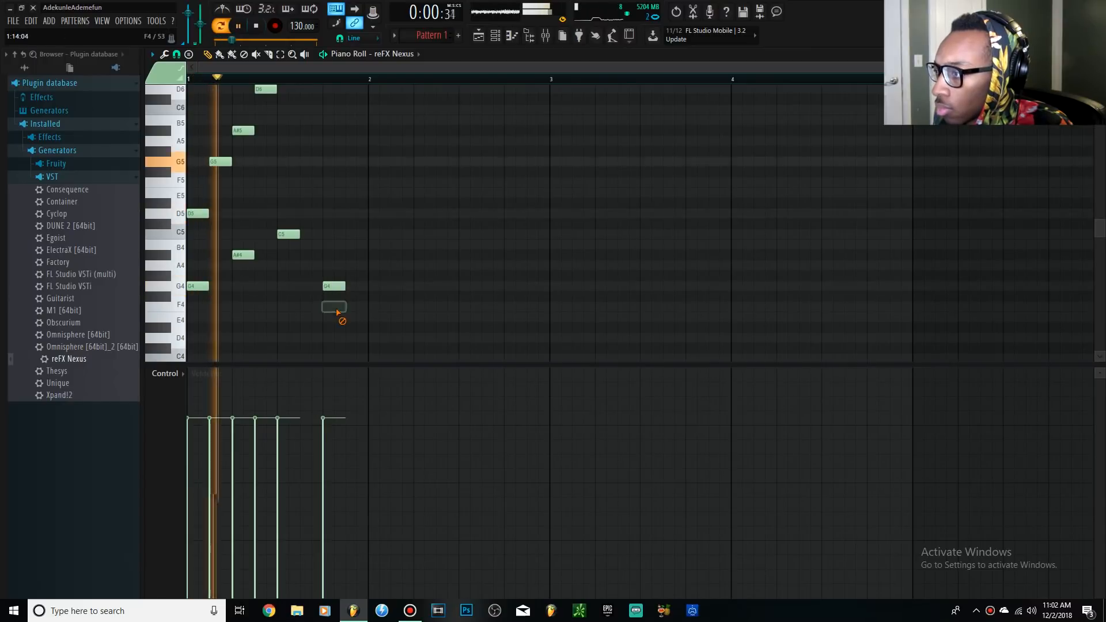
key(space)
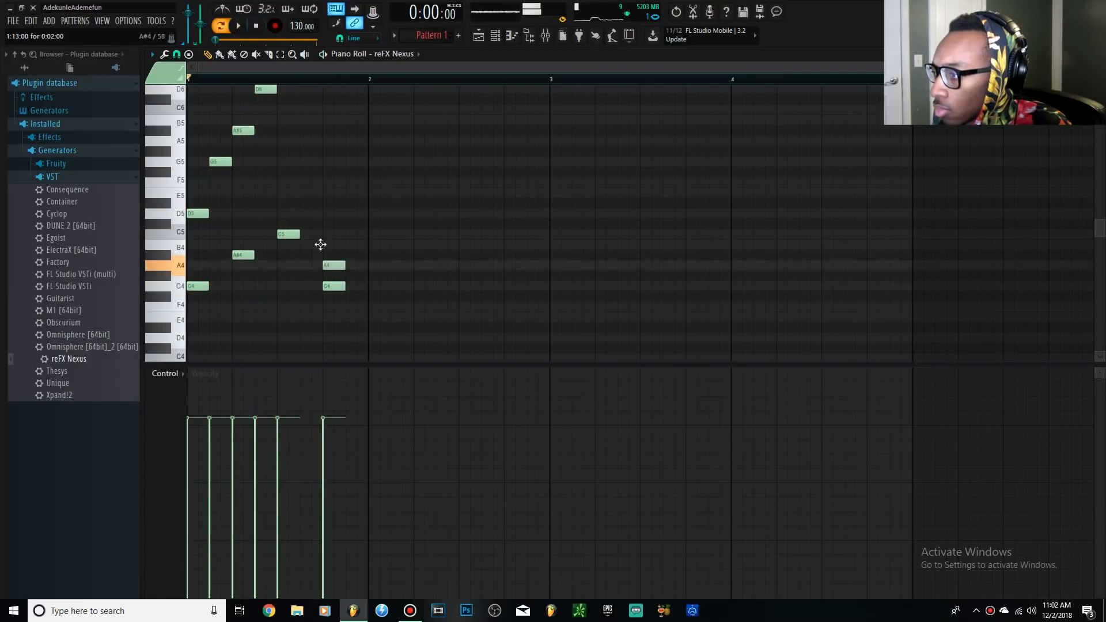
key(space)
right_click(340, 286)
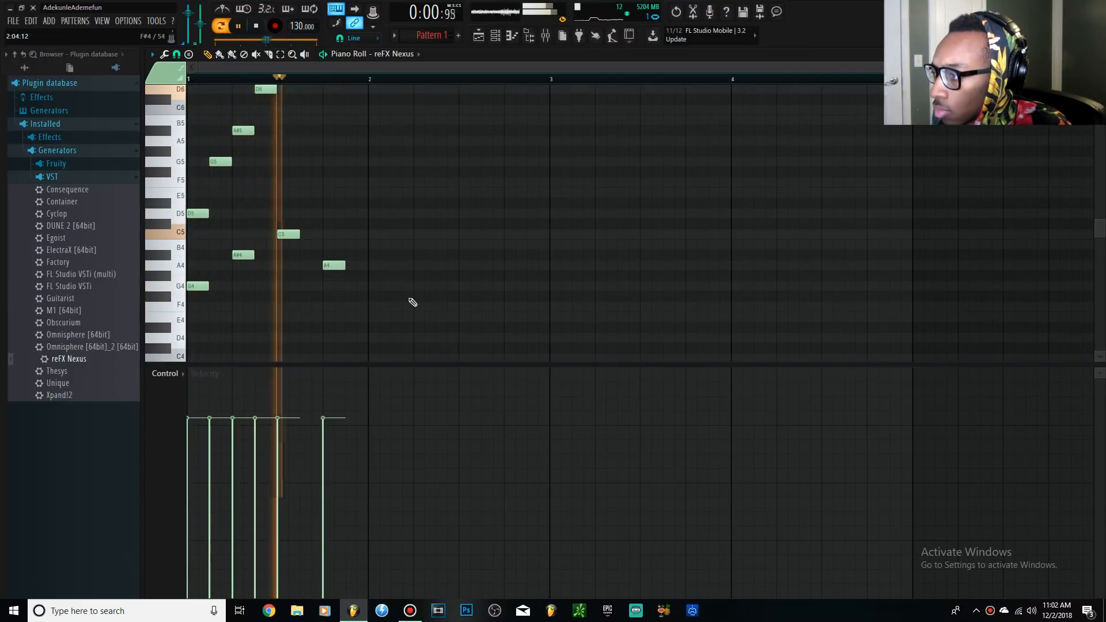
Replace the lower C5 on the fifth step with A4 and set the last lower note to D4.
key(space)
key(space)
right_click(294, 235)
scroll(305, 222, down, 2)
key(space)
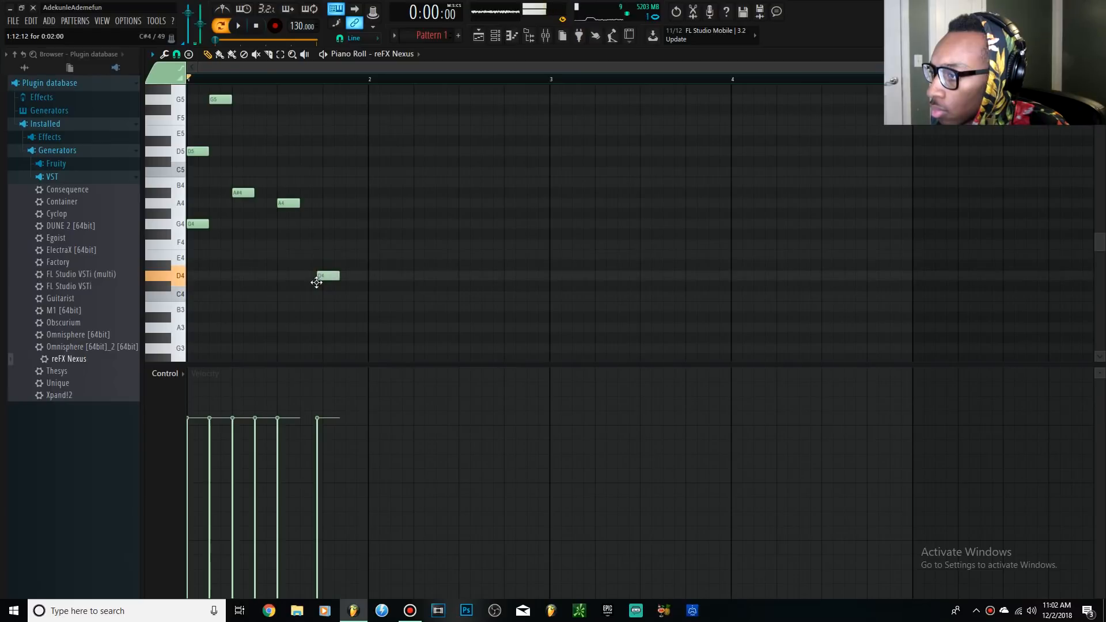
key(space)
Select all the notes in bar 1 and copy them to the start of bar 2.
drag(425, 313, 146, 45)
scroll(357, 228, down, 3)
scroll(355, 227, down, 1)
drag(191, 218, 372, 218)
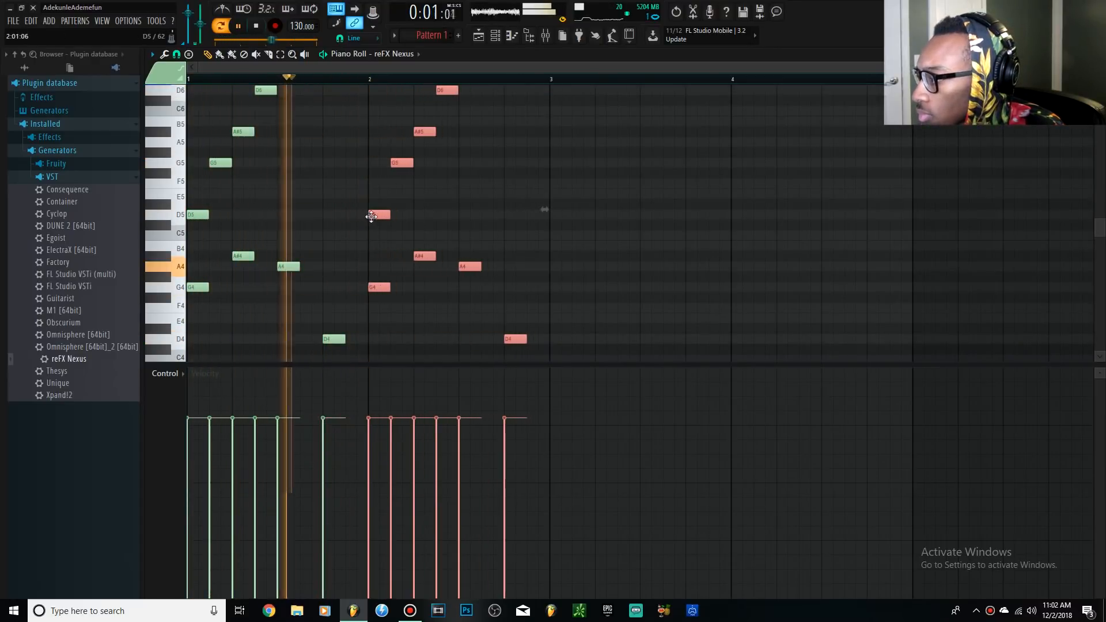
Change the last note of bar 2 to C5 and play the pattern.
ctrl+click(524, 330)
drag(514, 337, 511, 321)
key(space)
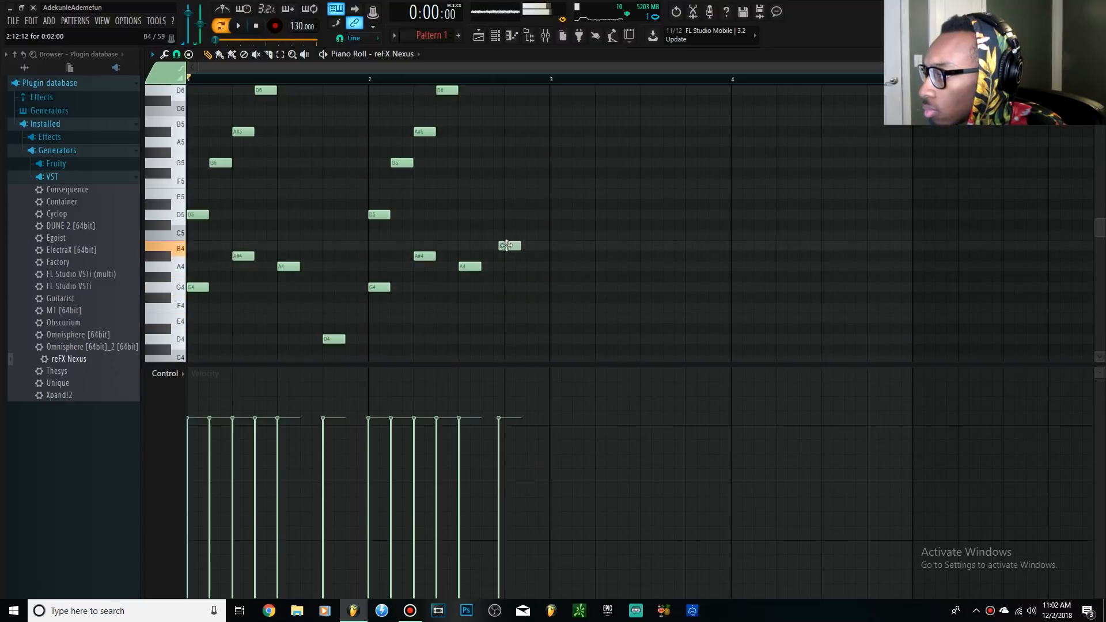
drag(509, 239, 515, 226)
key(space)
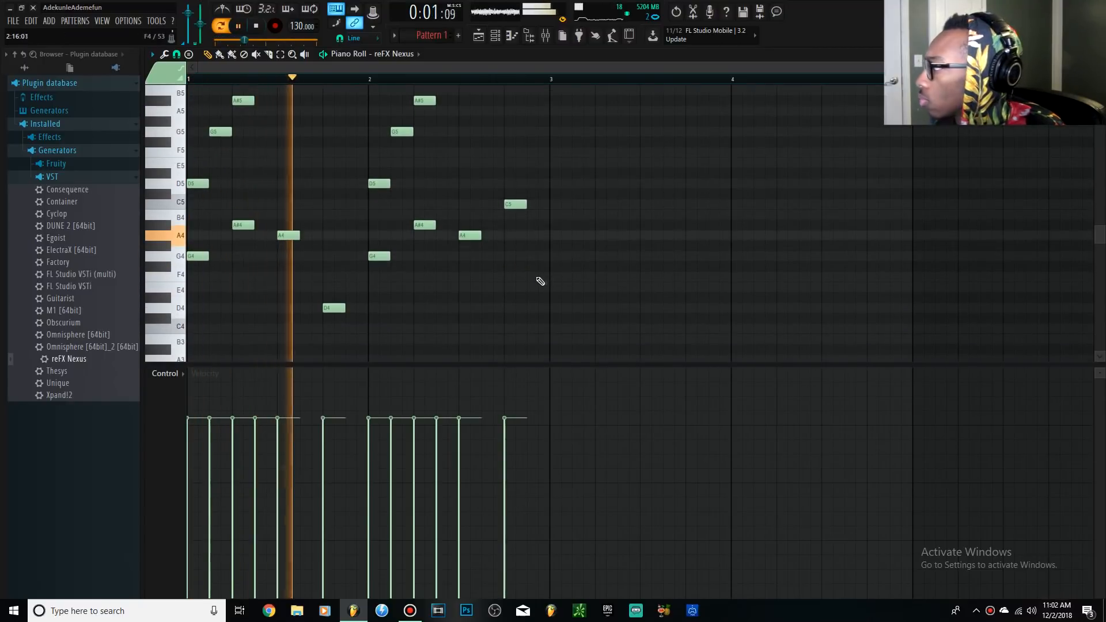
Select the notes of bars 1 and 2 and duplicate them into bars 3 and 4.
scroll(692, 222, down, 2)
scroll(842, 164, down, 2)
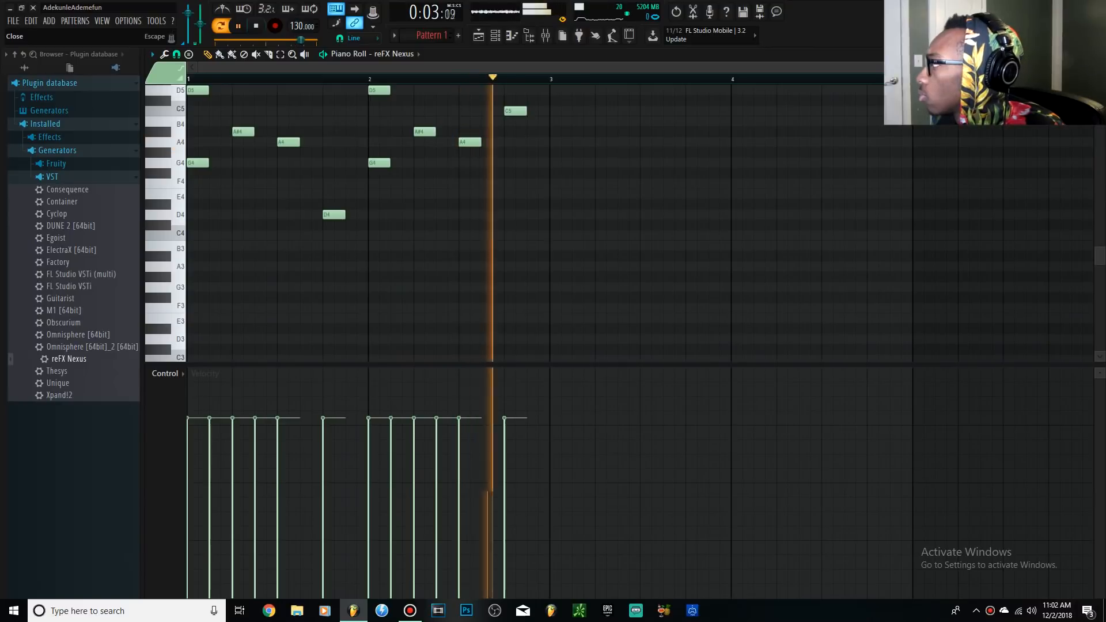
scroll(300, 145, down, 2)
scroll(333, 267, up, 5)
drag(577, 299, 49, 128)
drag(559, 334, 131, 74)
key(ctrl+b)
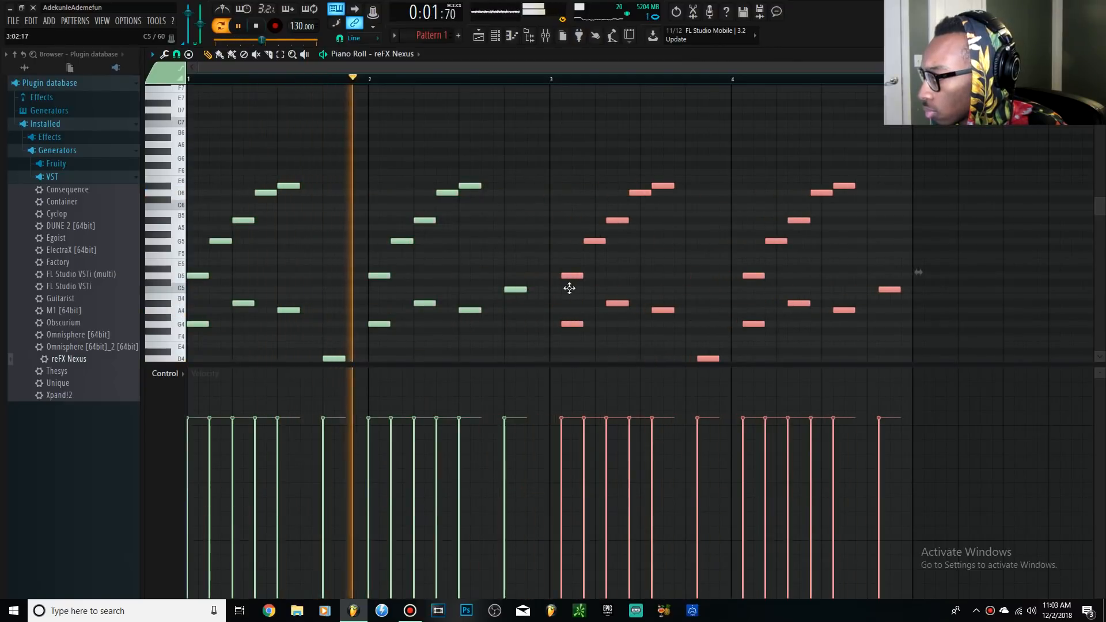
key(space)
Paste the four-bar note pattern into the Omnisphere channel of the Channel Rack.
key(F6)
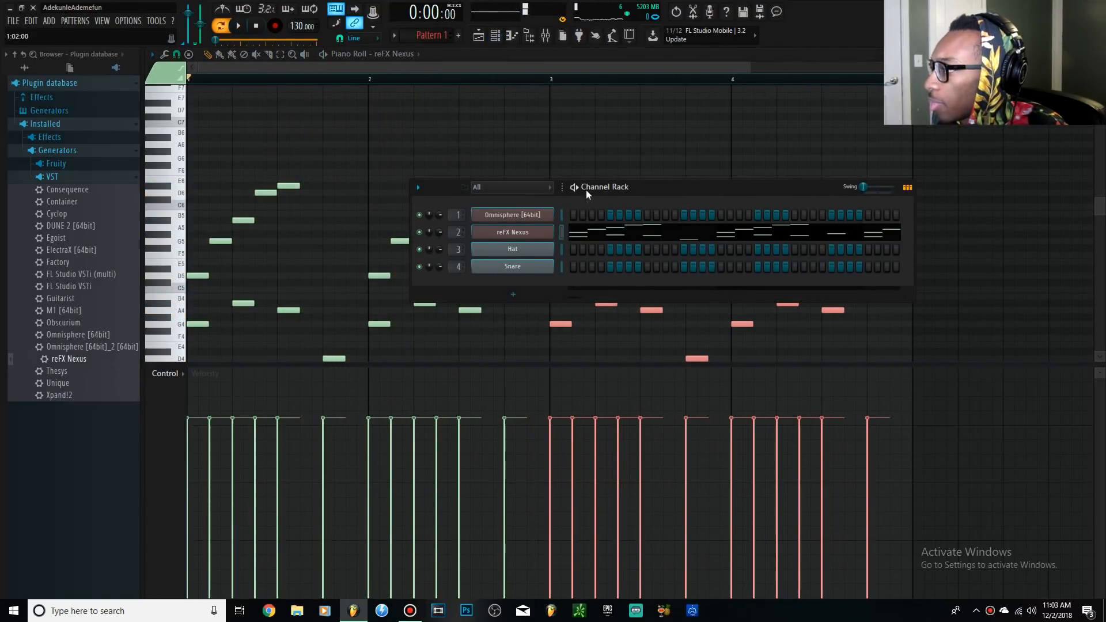
click(561, 218)
key(ctrl+v)
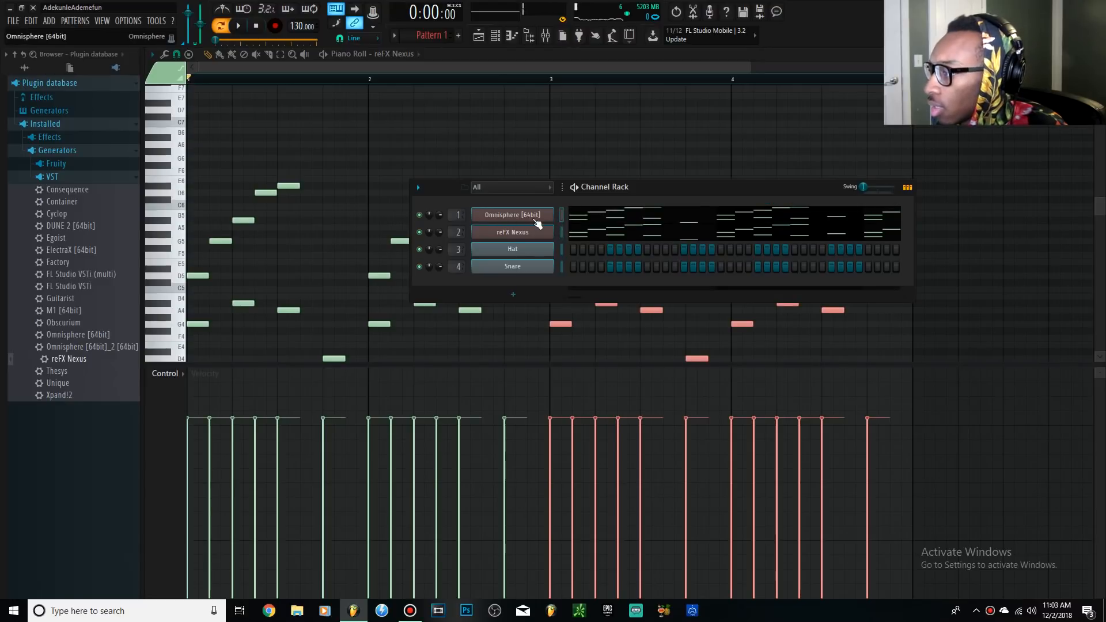
Load the Classic Nylon Guitar patch from Omnisphere's Guitars category and solo the Omnisphere channel.
click(536, 219)
click(665, 369)
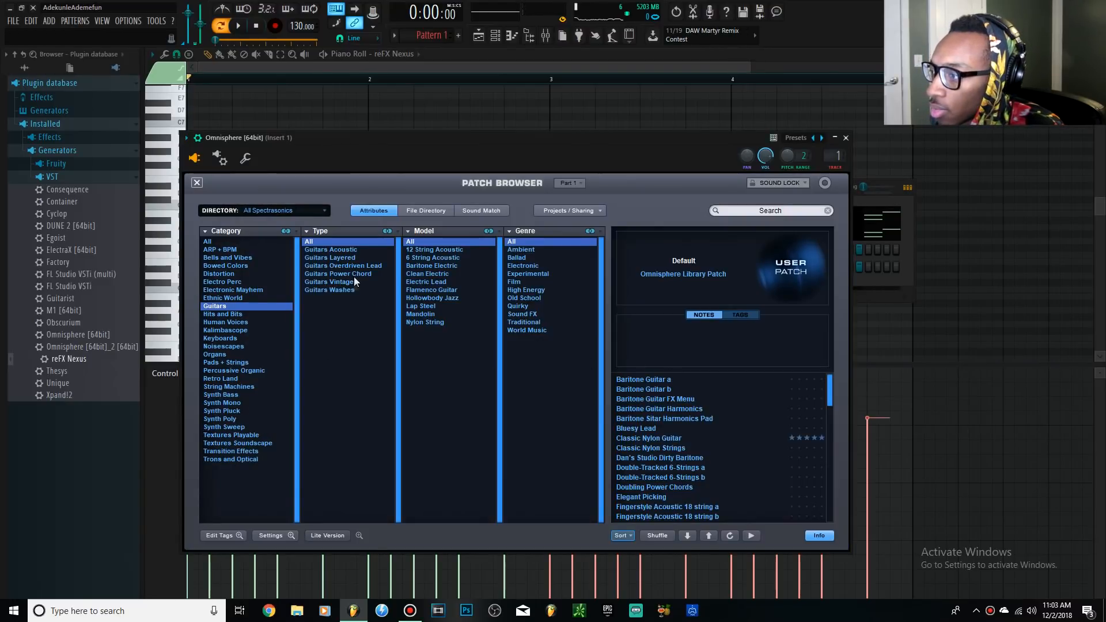
click(868, 199)
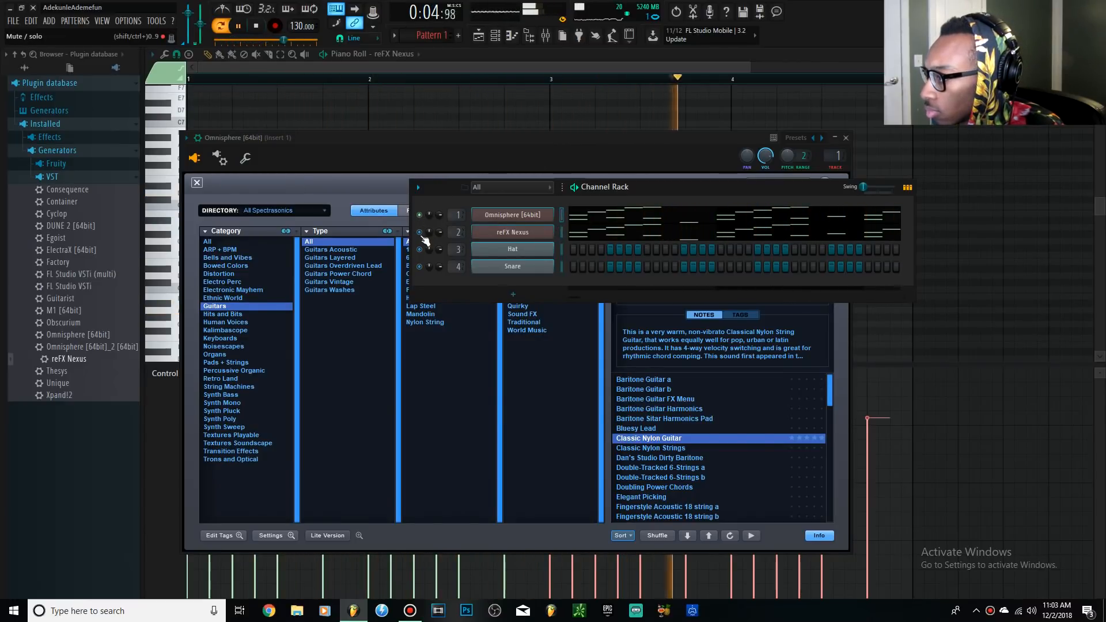
click(196, 182)
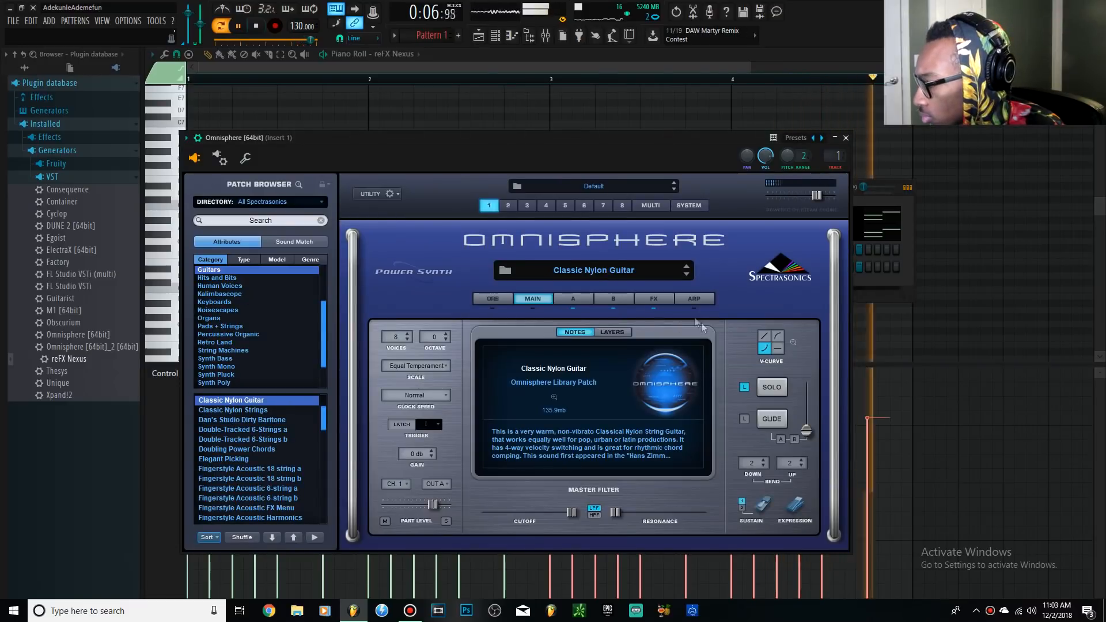
Turn on the guitar patch's arpeggiator with a range of 3 octaves.
click(649, 302)
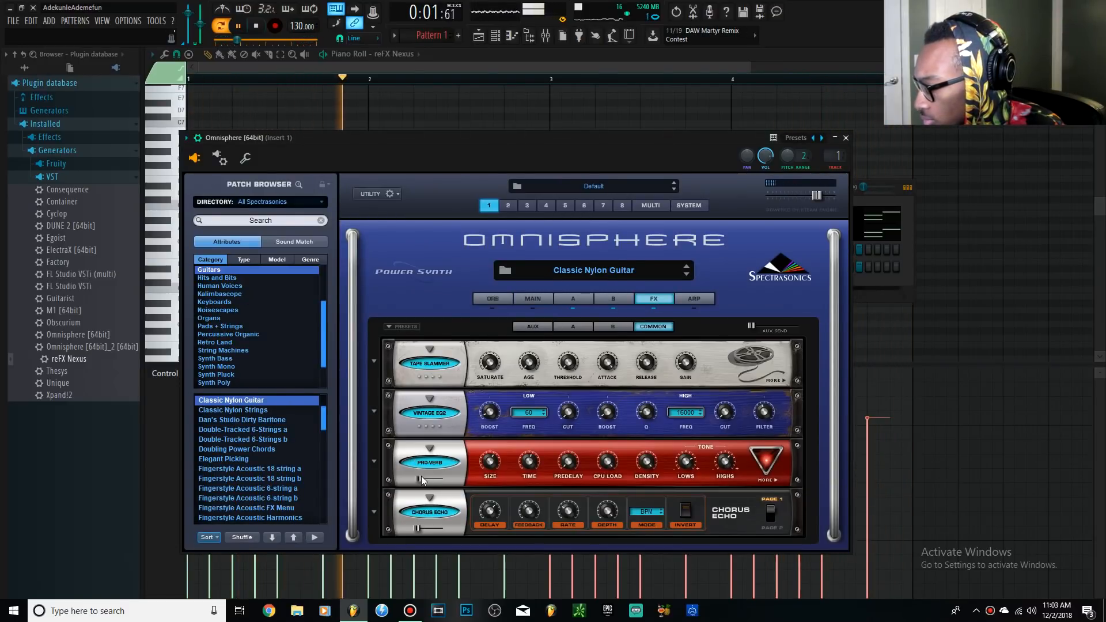
click(696, 299)
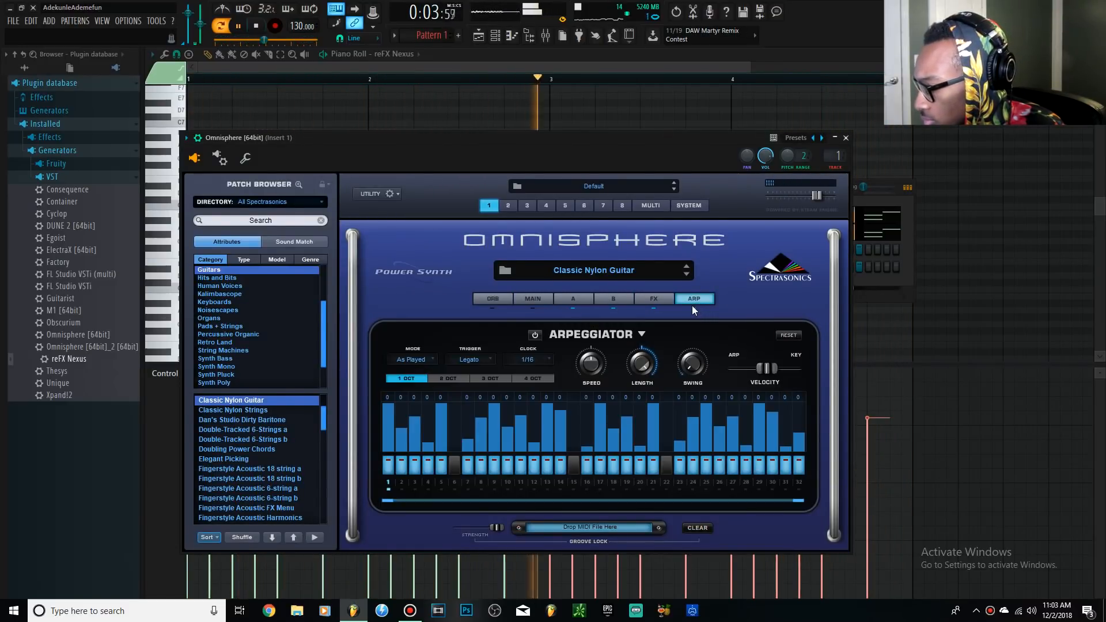
click(482, 380)
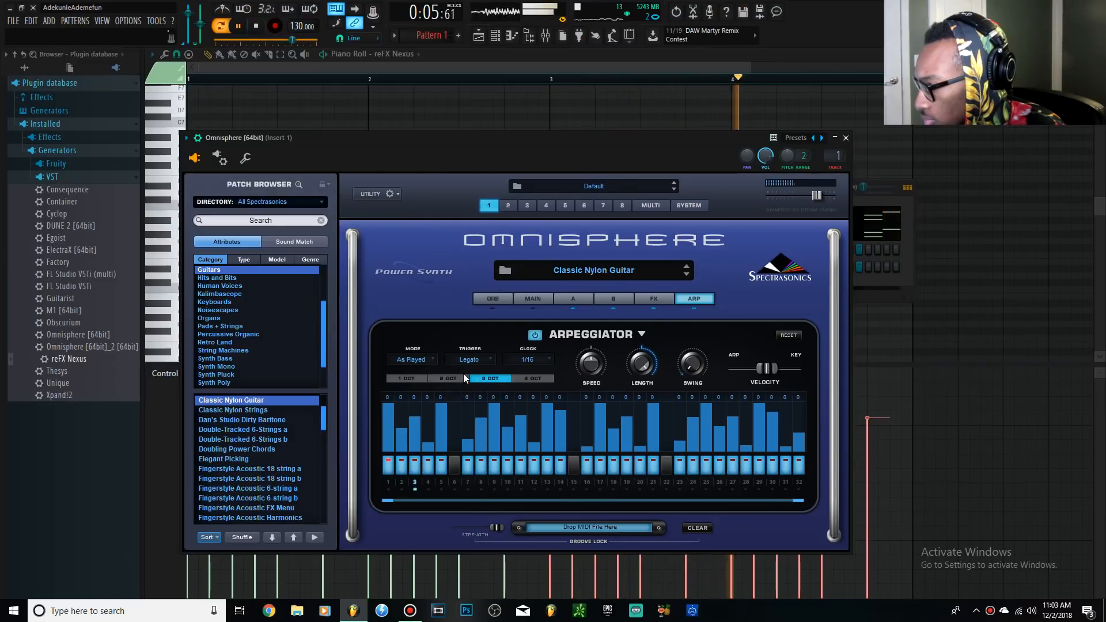
Add the Gross Beat effect to the first effect slot of mixer track Insert 1.
click(545, 35)
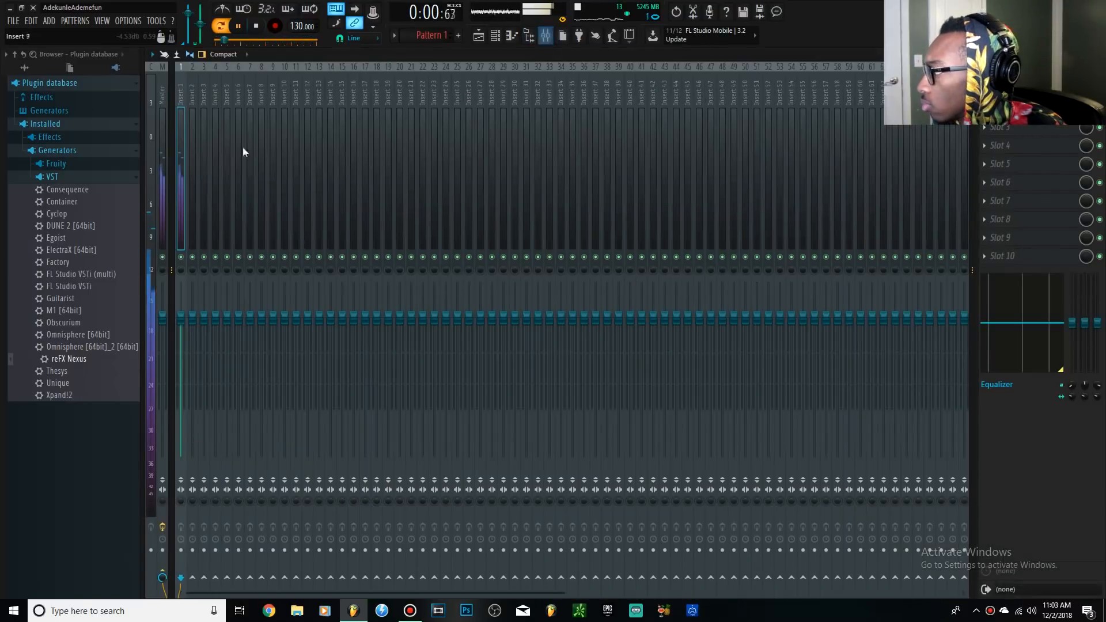
click(509, 37)
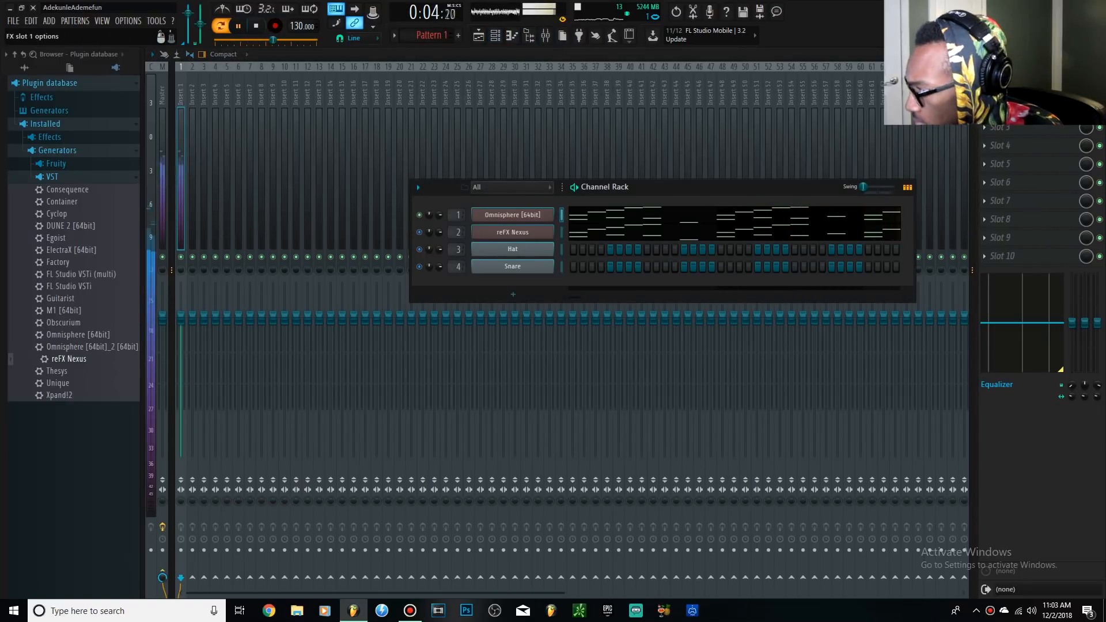
click(985, 90)
click(948, 156)
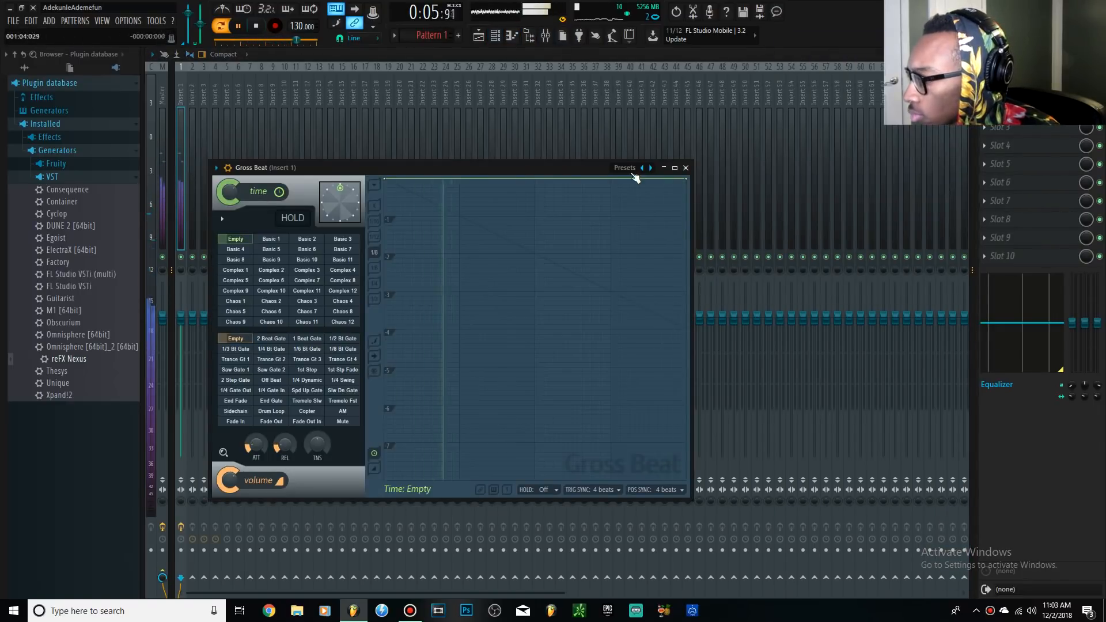
Load the Momentary preset in Gross Beat and choose the 1/2 Speed time effect.
click(624, 167)
click(645, 205)
click(306, 312)
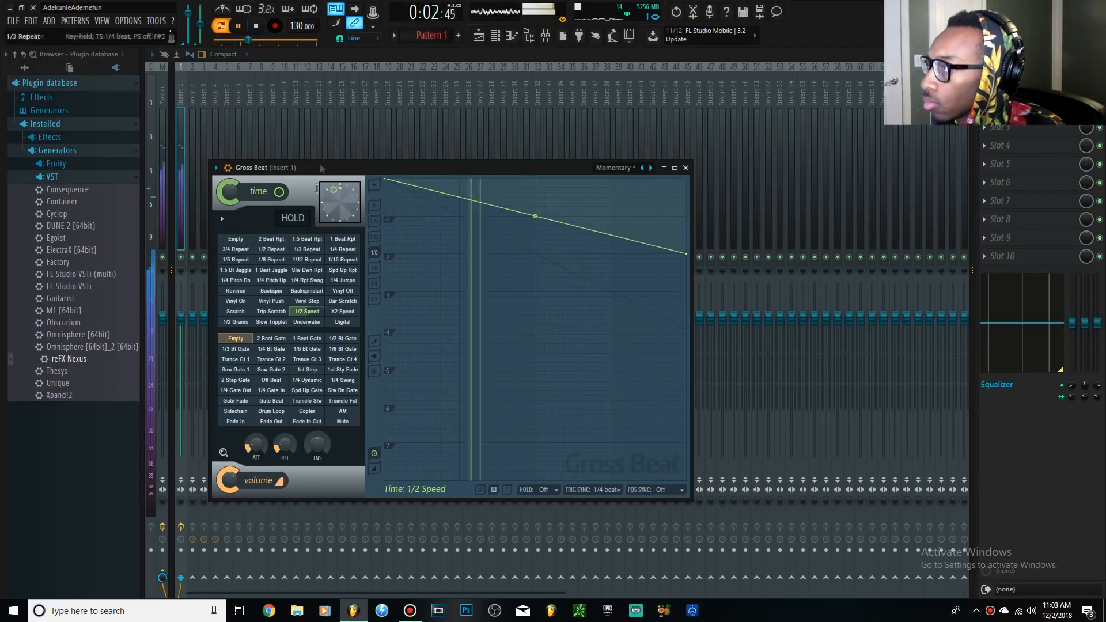
Set the project tempo to 138 BPM.
drag(294, 29, 294, 21)
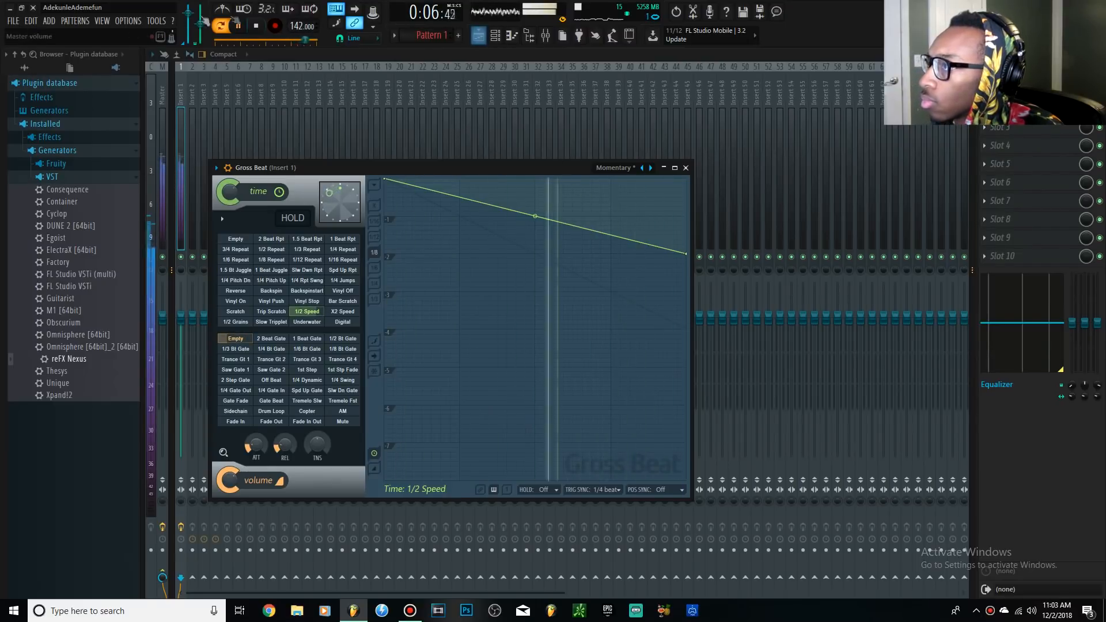
drag(293, 24, 263, 30)
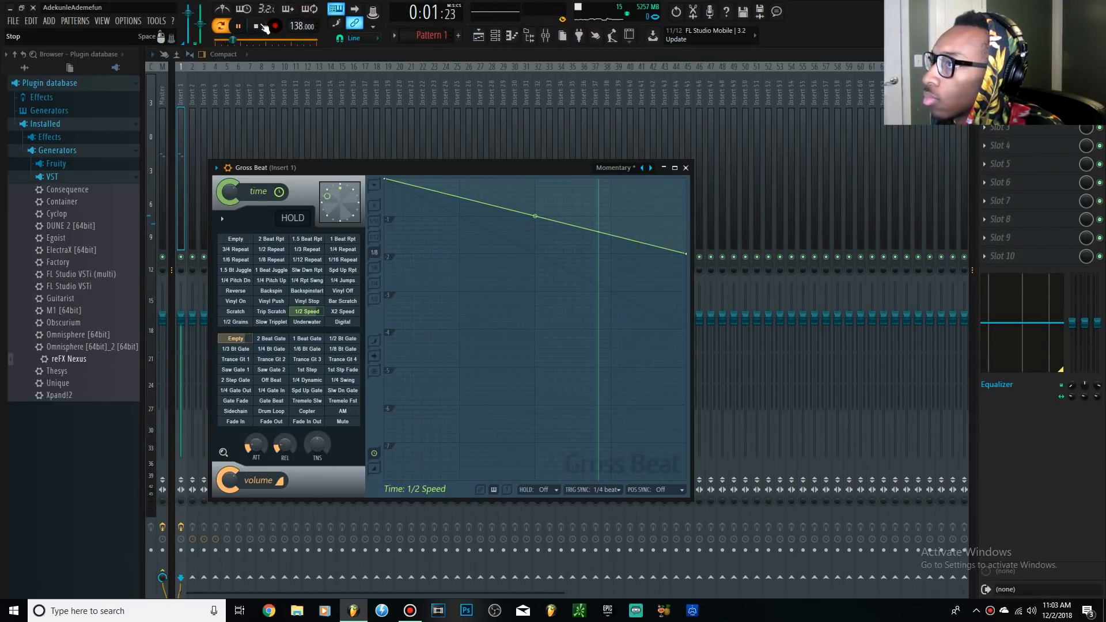
click(240, 27)
Open the reFX Nexus instrument from the Channel Rack, and play the pattern with the Omnisphere channel's piano roll open.
click(496, 37)
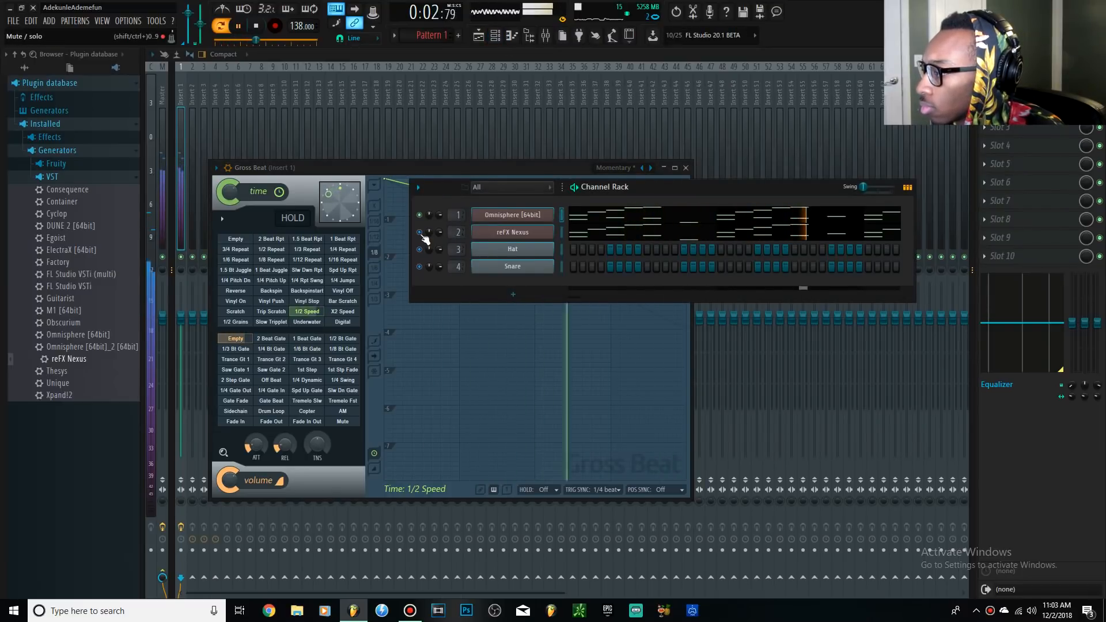
click(518, 236)
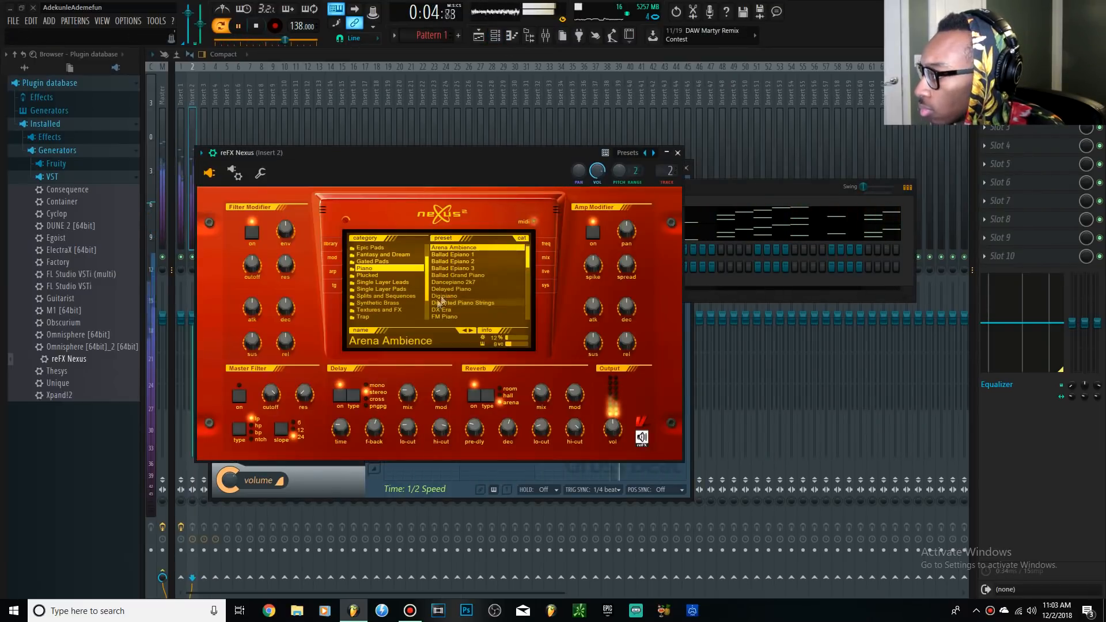
key(space)
key(F6)
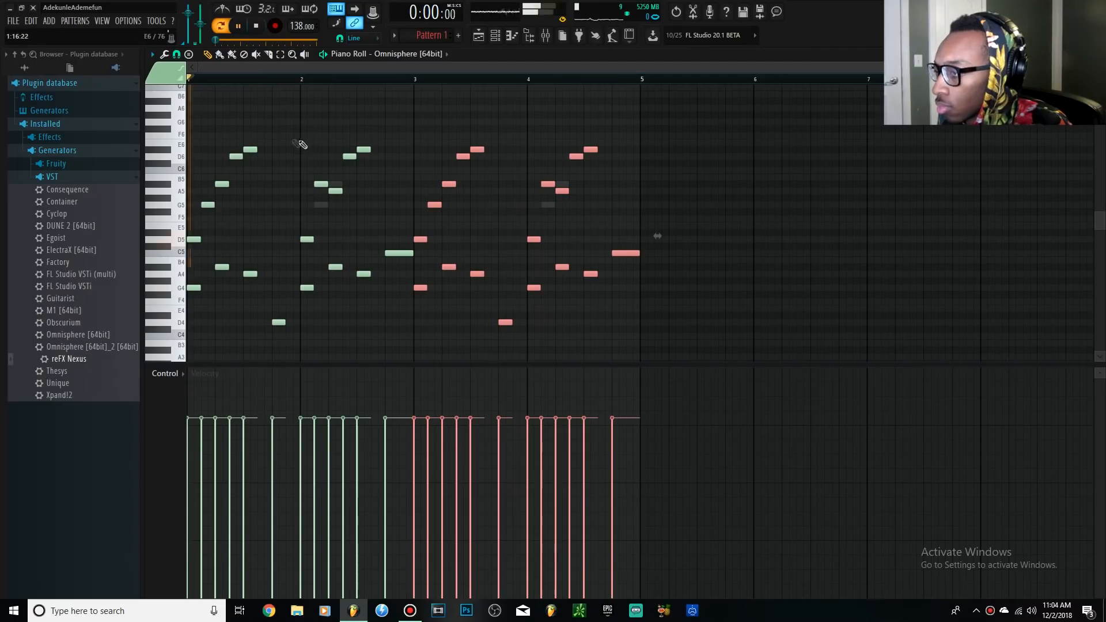
key(space)
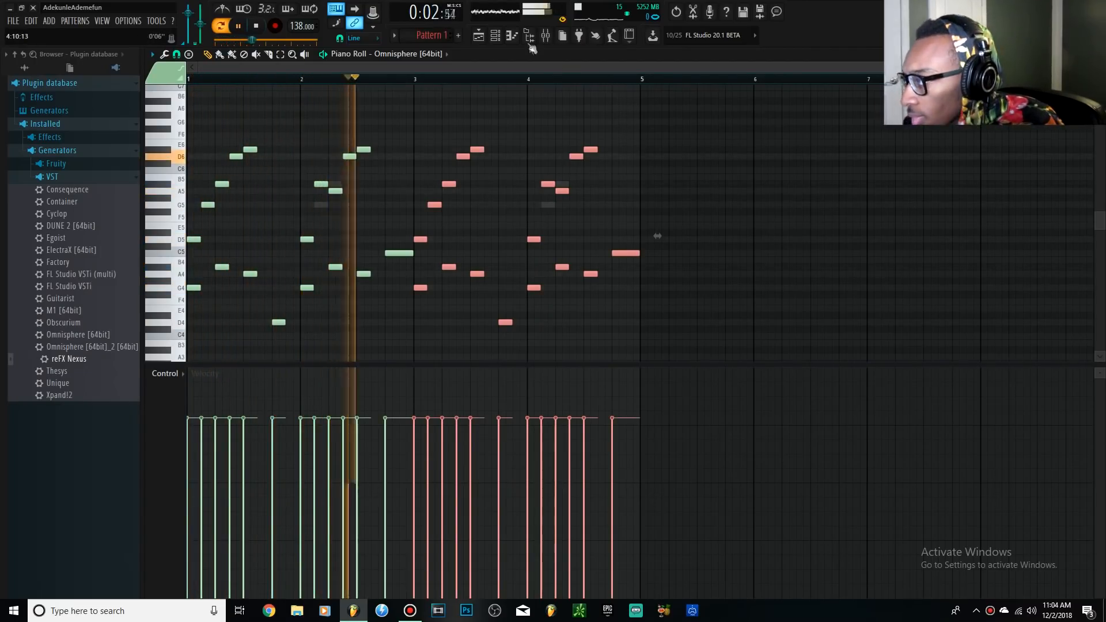
Add a one-bar G3 bass note in bar 1 and an A3 in bar 2, and duplicate both into bars 3 and 4.
scroll(392, 249, down, 2)
key(space)
drag(235, 310, 205, 322)
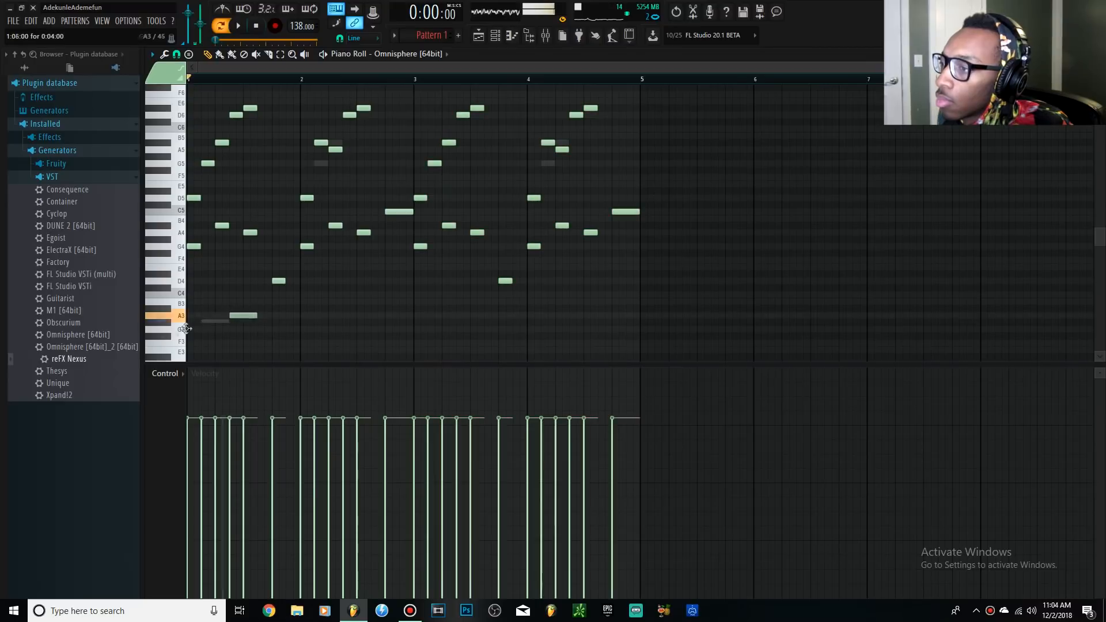
drag(214, 329, 297, 329)
key(space)
drag(342, 332, 212, 293)
key(ctrl+b)
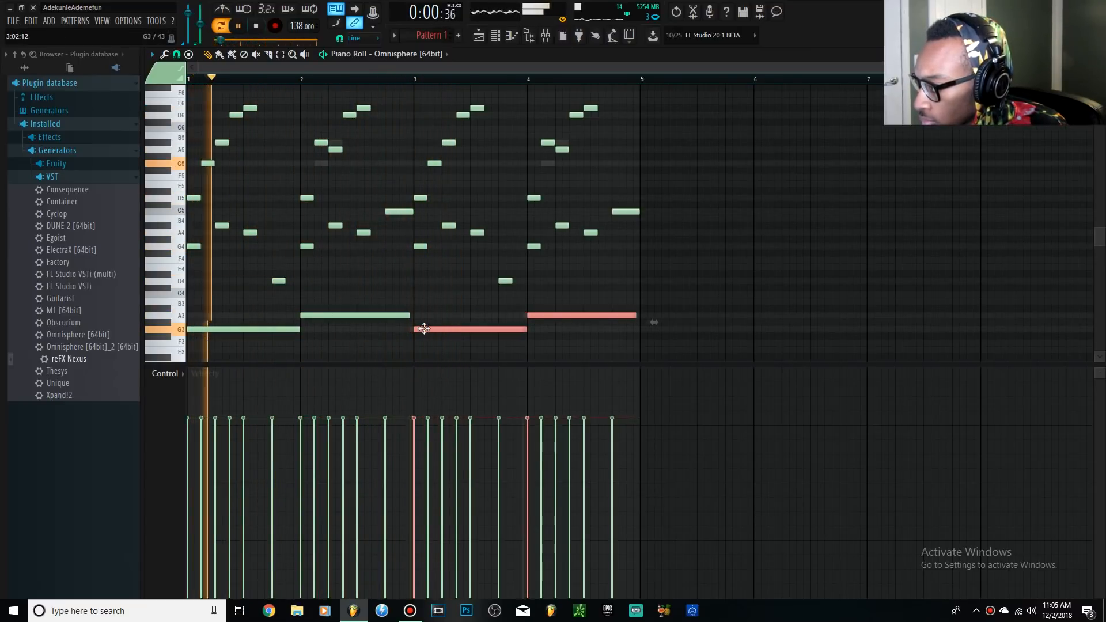
Shorten the four G3 and A3 bass notes to half a bar each and play the pattern.
drag(668, 339, 156, 288)
key(ctrl+l)
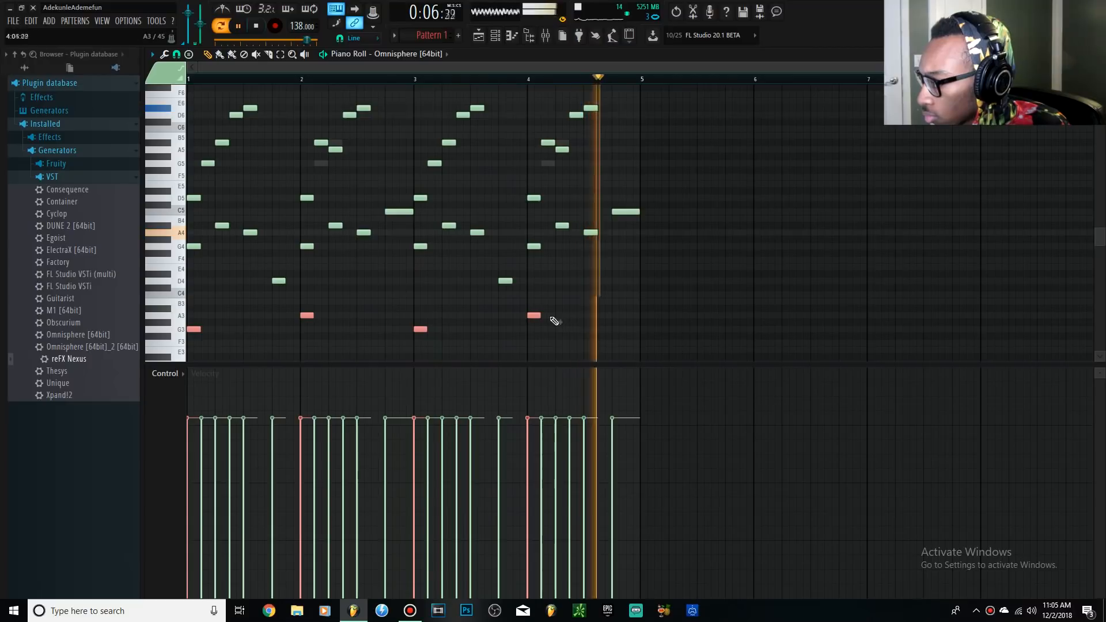
drag(540, 315, 585, 316)
key(space)
key(space)
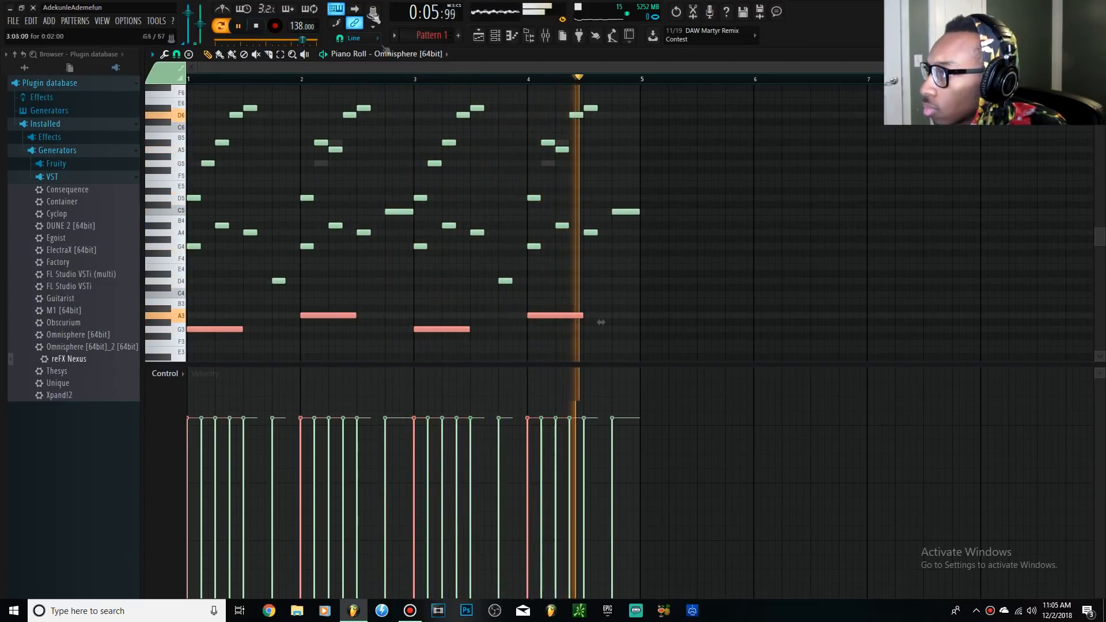
Transpose all Omnisphere notes up one octave, and open the reFX Nexus channel from the Channel Rack.
key(ctrl+a)
key(ctrl+Up)
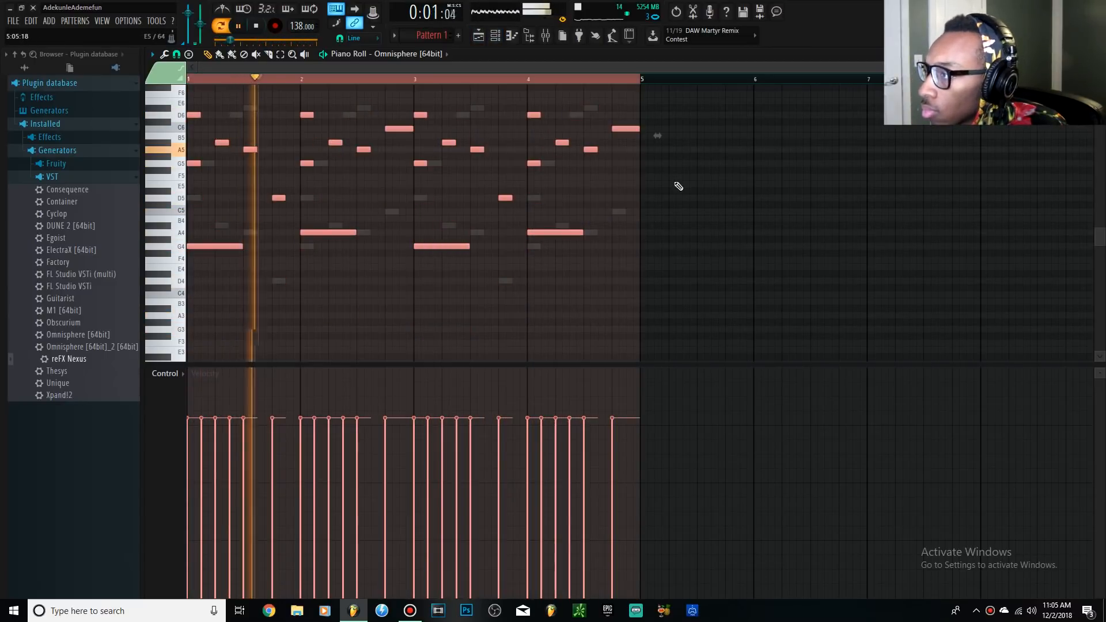
click(496, 35)
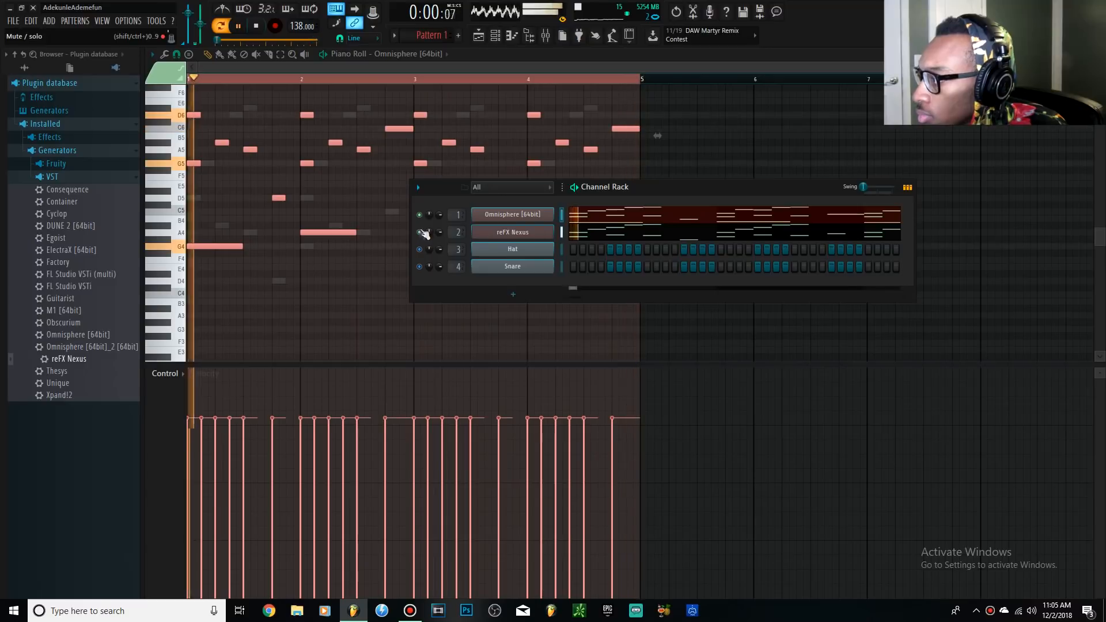
click(510, 233)
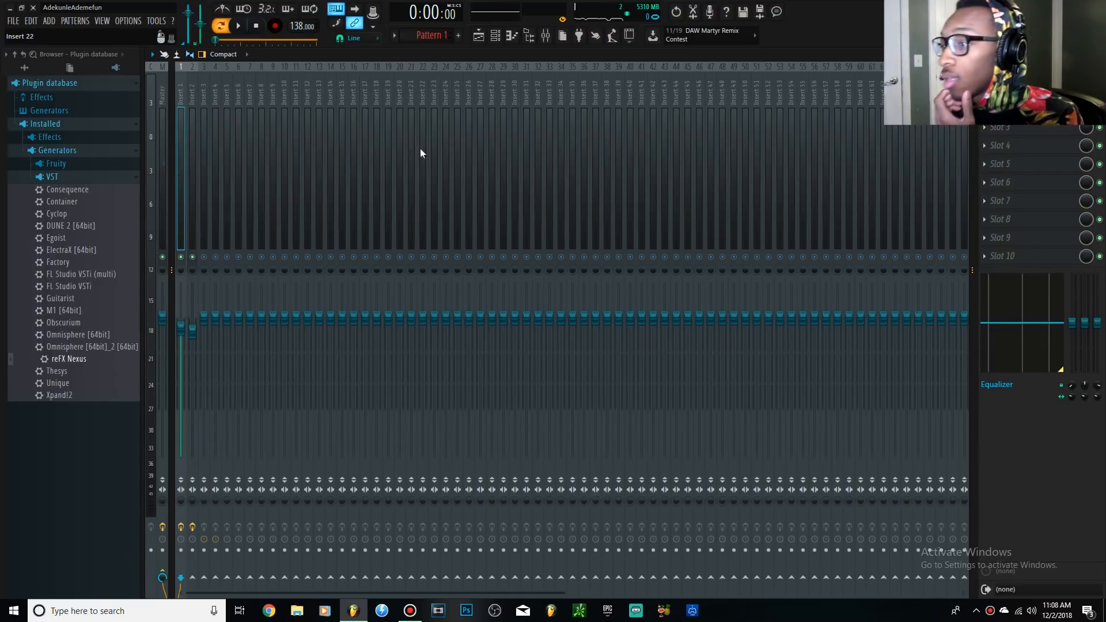
Add Fruity Parametric EQ 2 to the second effect slot of mixer track Insert 1 and start playback.
click(493, 40)
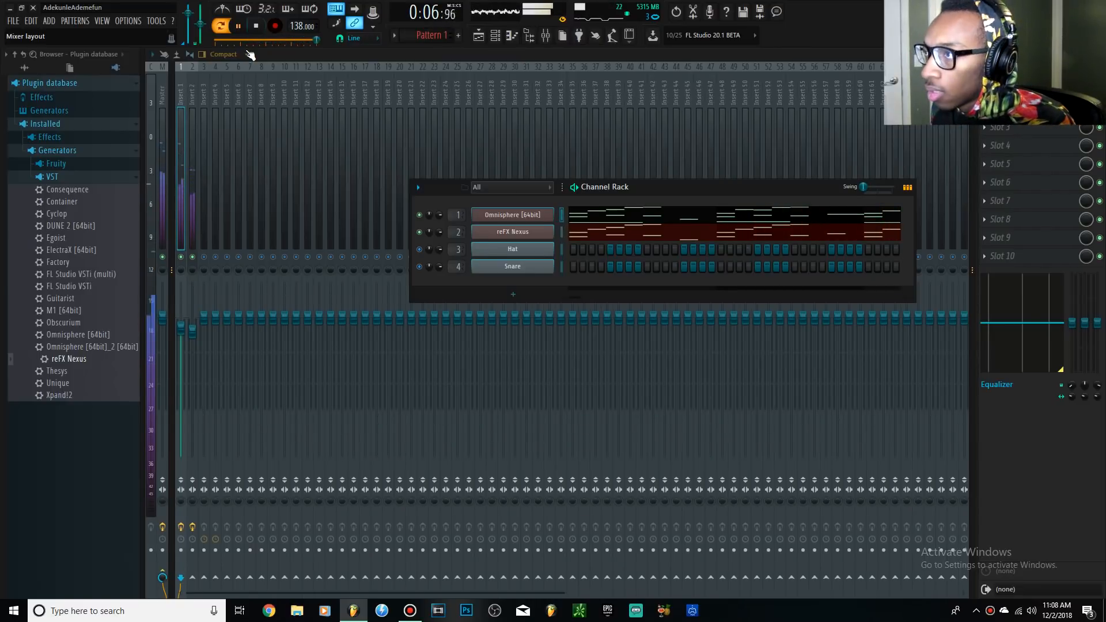
click(238, 26)
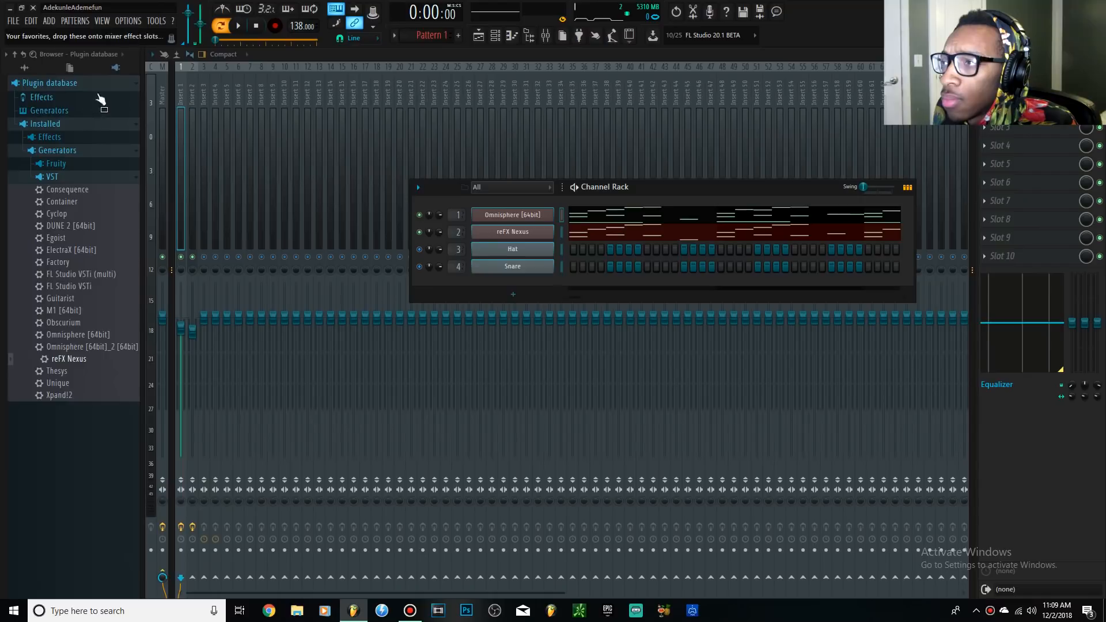
click(180, 146)
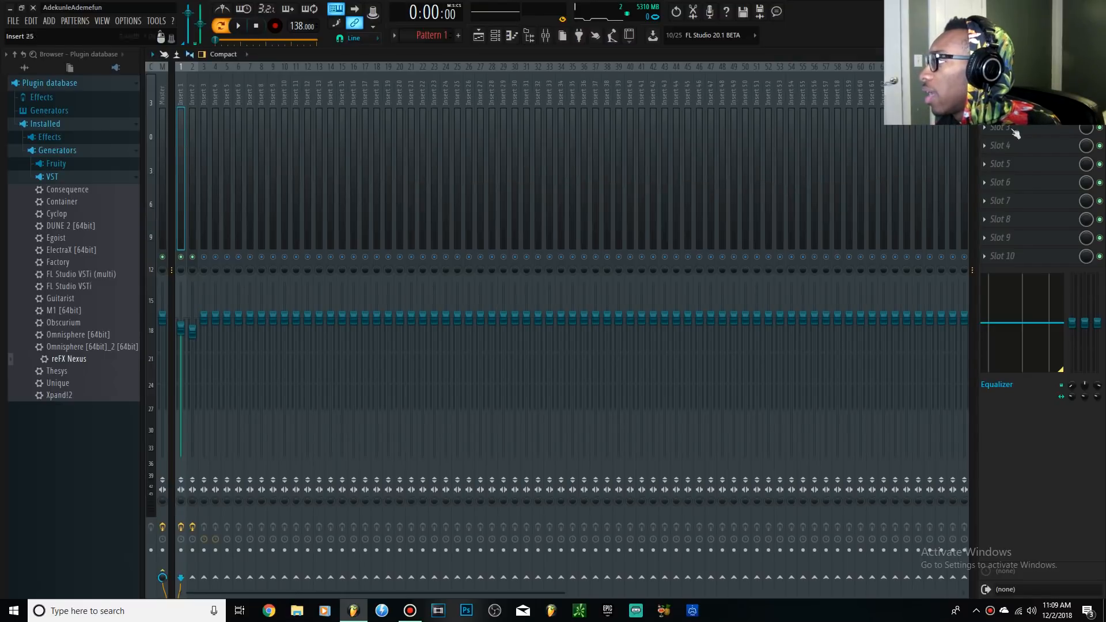
click(1003, 127)
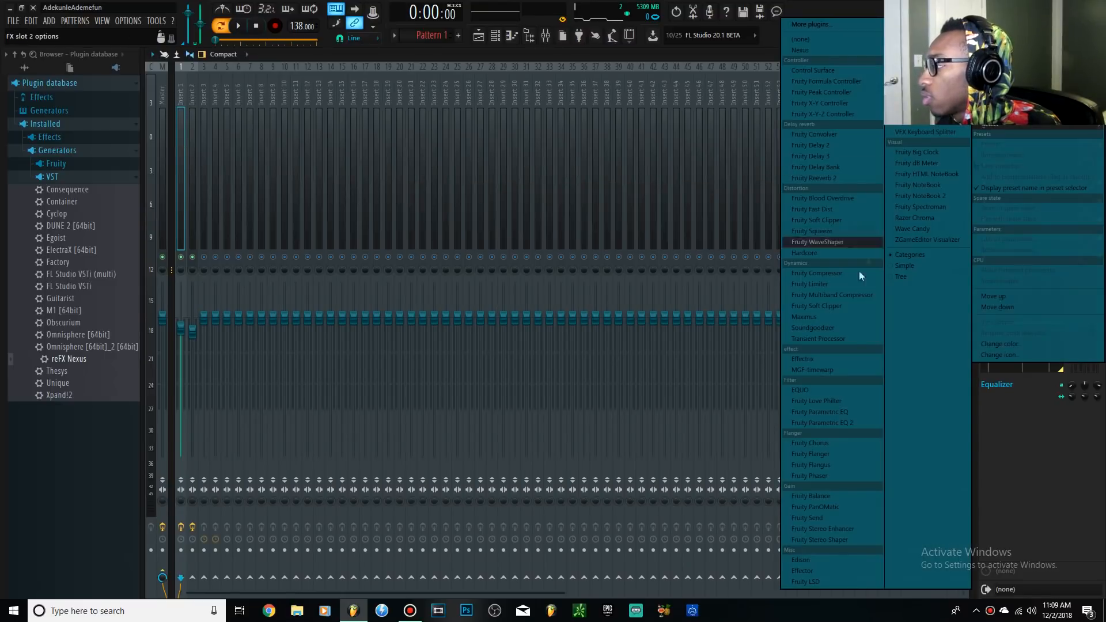
click(866, 421)
key(space)
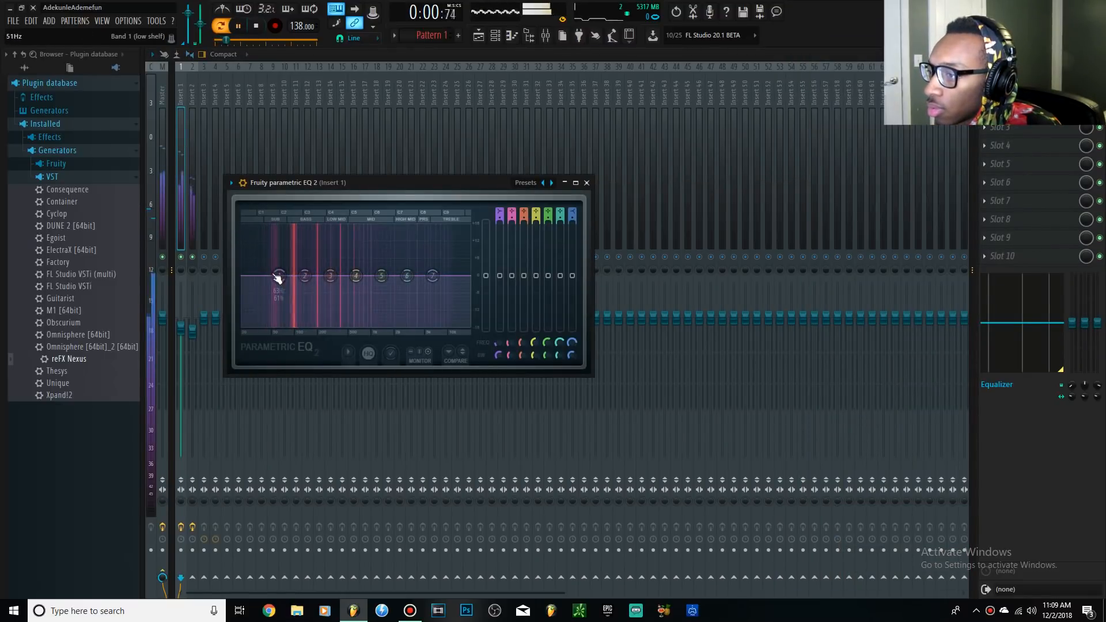
Solo mixer track Insert 1 and reopen its Fruity Parametric EQ 2.
click(172, 257)
right_click(157, 256)
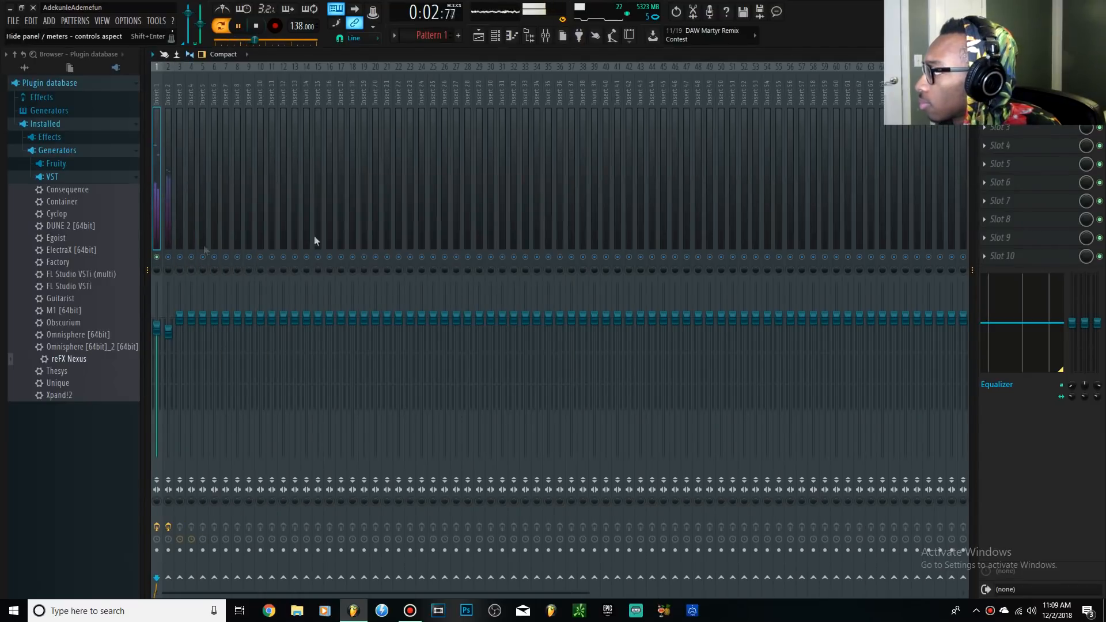
click(1023, 91)
click(1023, 109)
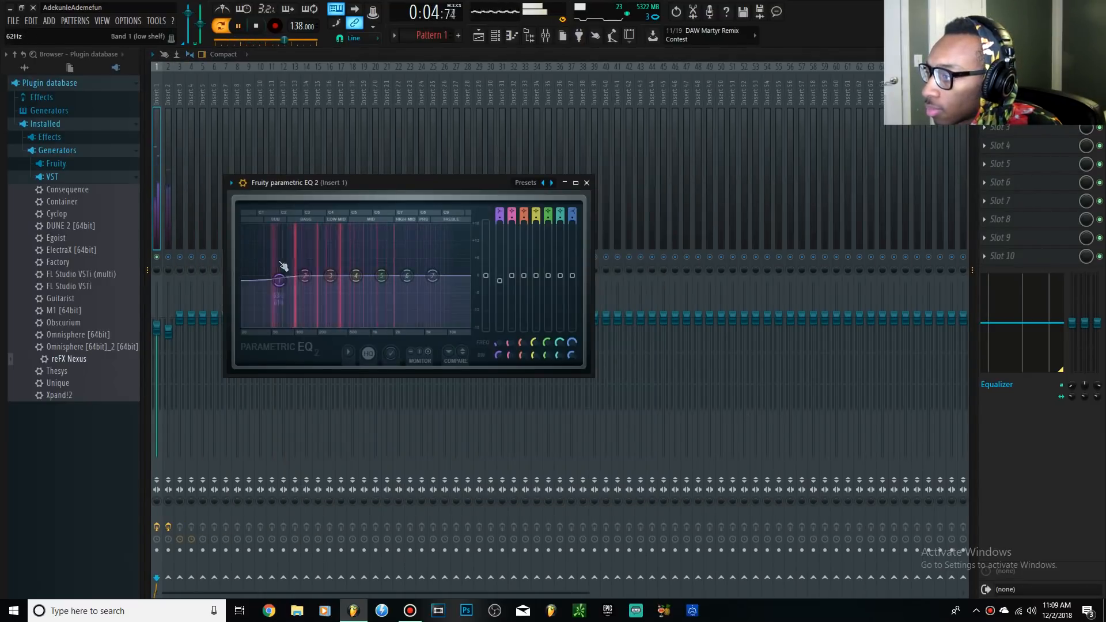
Try cutting the lows and highs by lowering EQ bands 1 and 7 fully, adjust band 7's slope, and reset band 7.
drag(281, 274, 285, 327)
drag(433, 276, 465, 323)
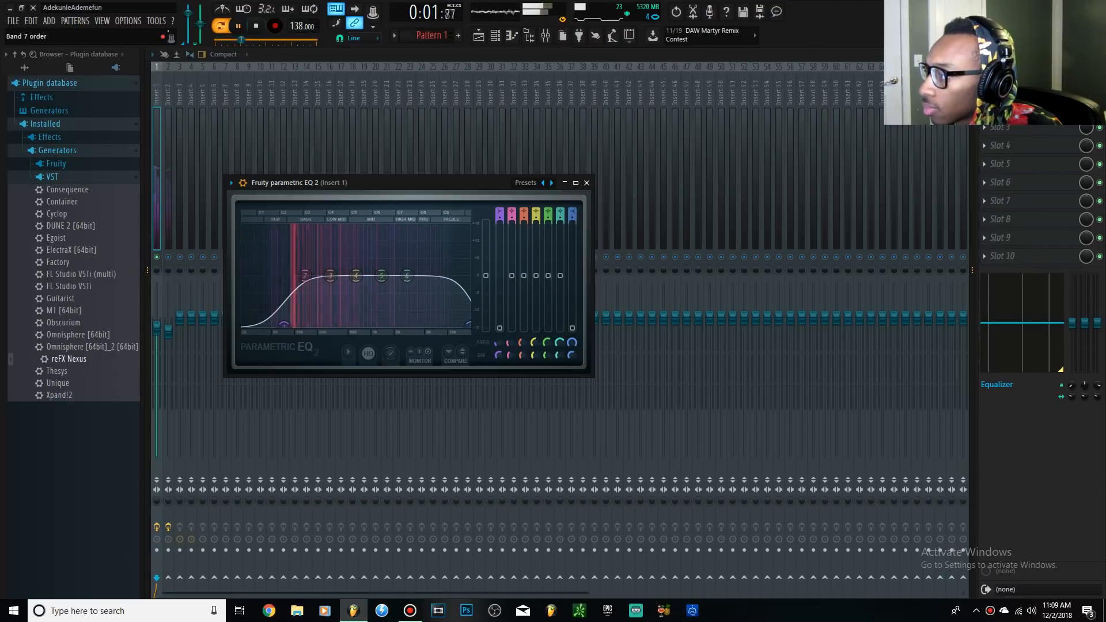
drag(571, 220, 579, 202)
scroll(572, 210, down, 2)
scroll(571, 209, up, 2)
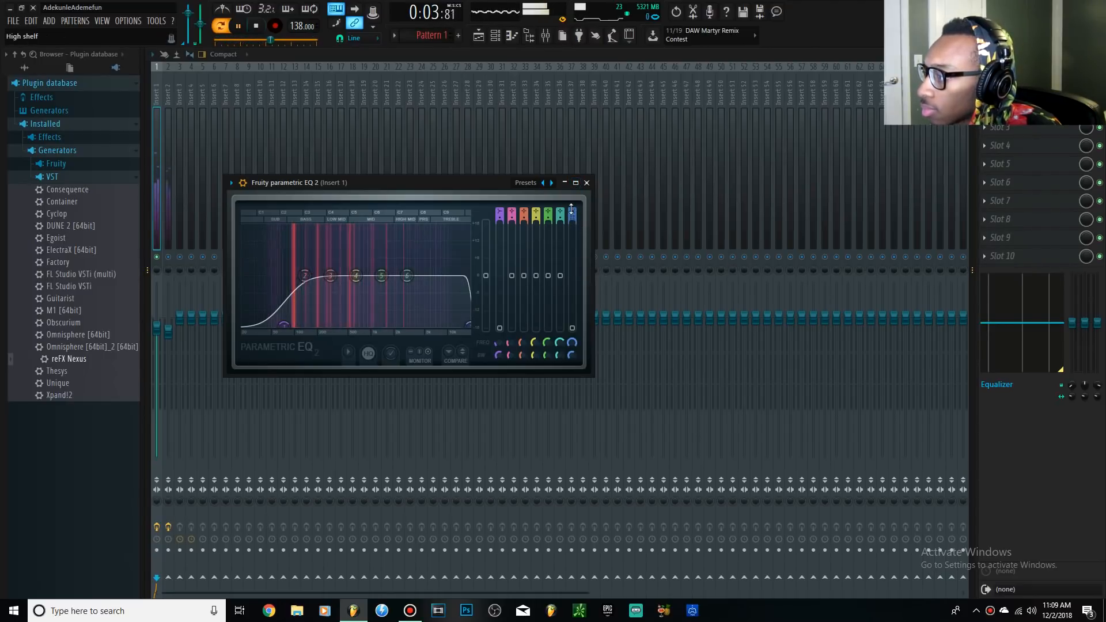
right_click(472, 323)
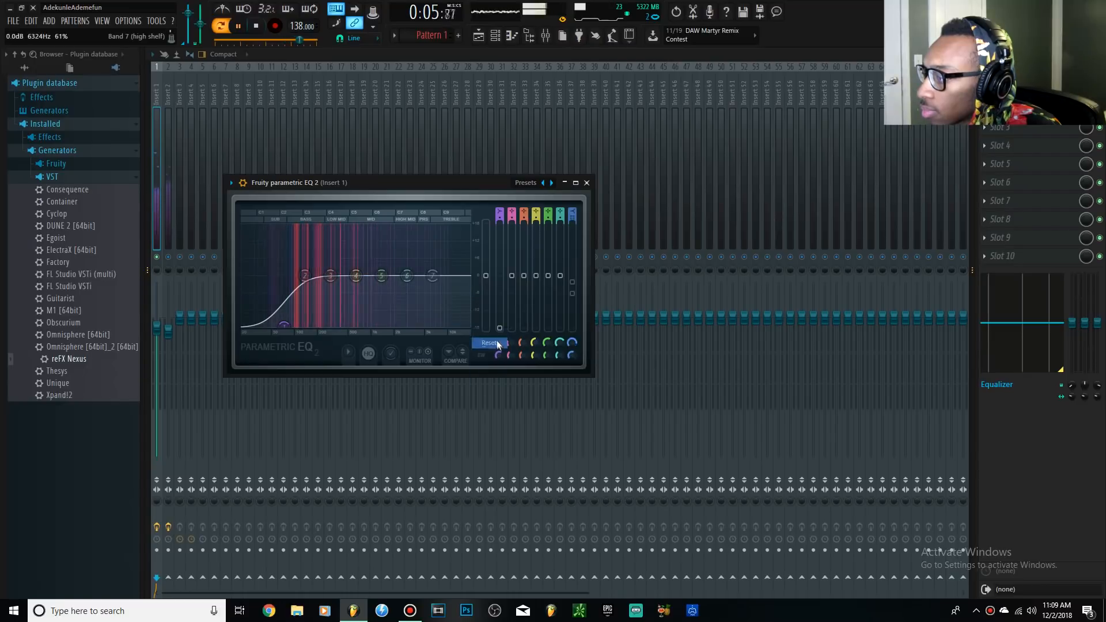
Make EQ band 7 a steep low pass at about 9.8 kHz and band 1 a steep high pass in the bass range.
drag(432, 276, 472, 314)
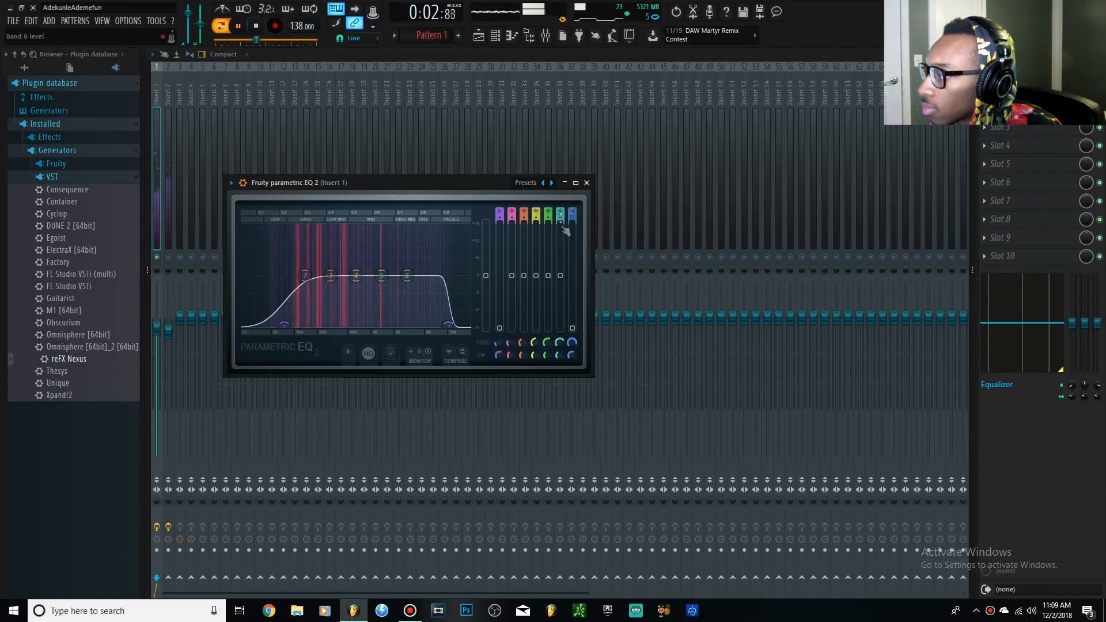
scroll(574, 210, down, 1)
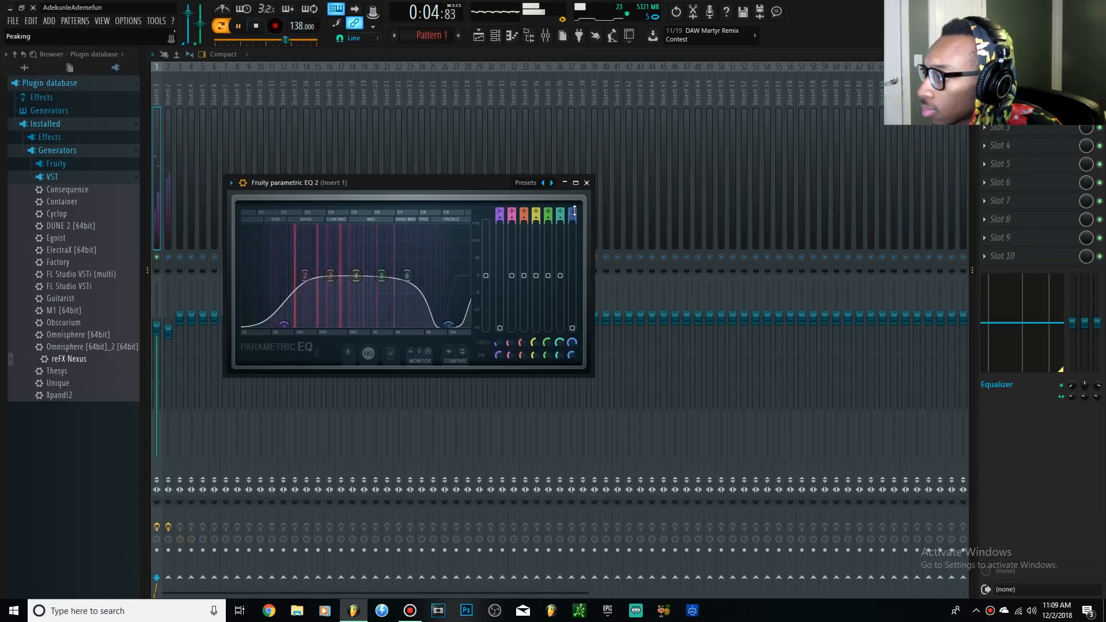
scroll(574, 211, down, 2)
scroll(574, 211, down, 1)
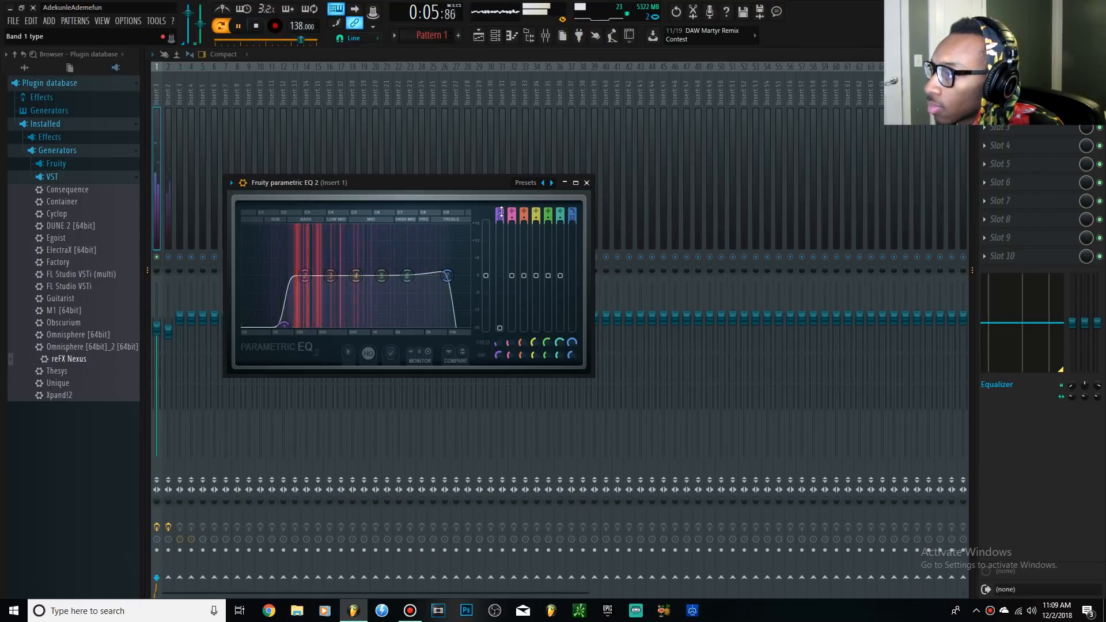
scroll(501, 212, up, 4)
scroll(501, 212, down, 3)
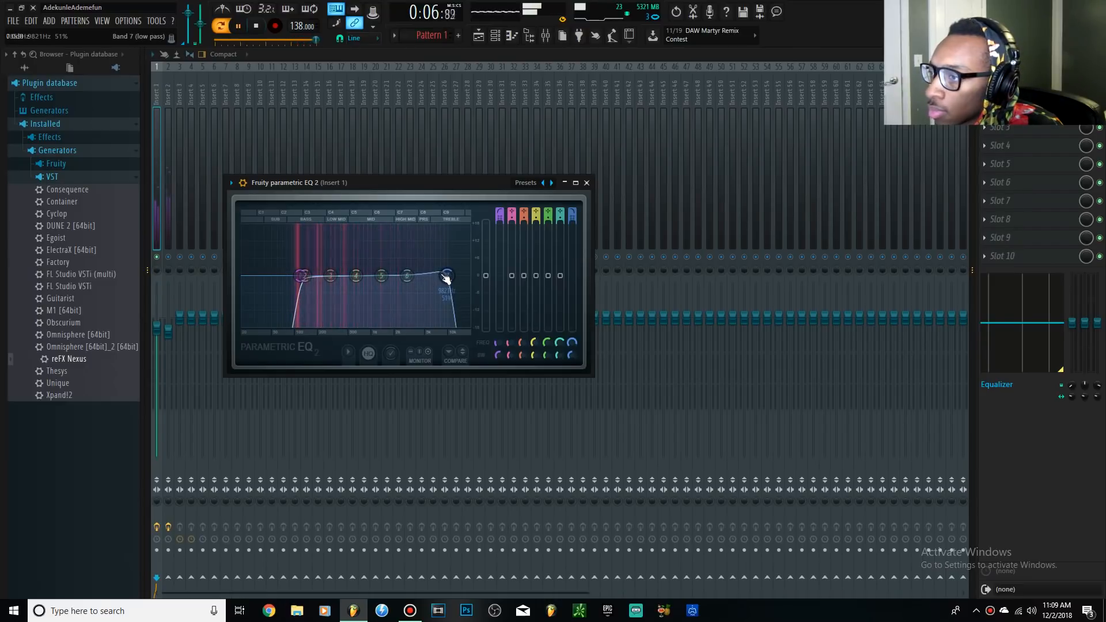
Unmute Insert 2, set Insert 1's volume to about 0.3 dB, and lower Insert 2's volume.
click(169, 257)
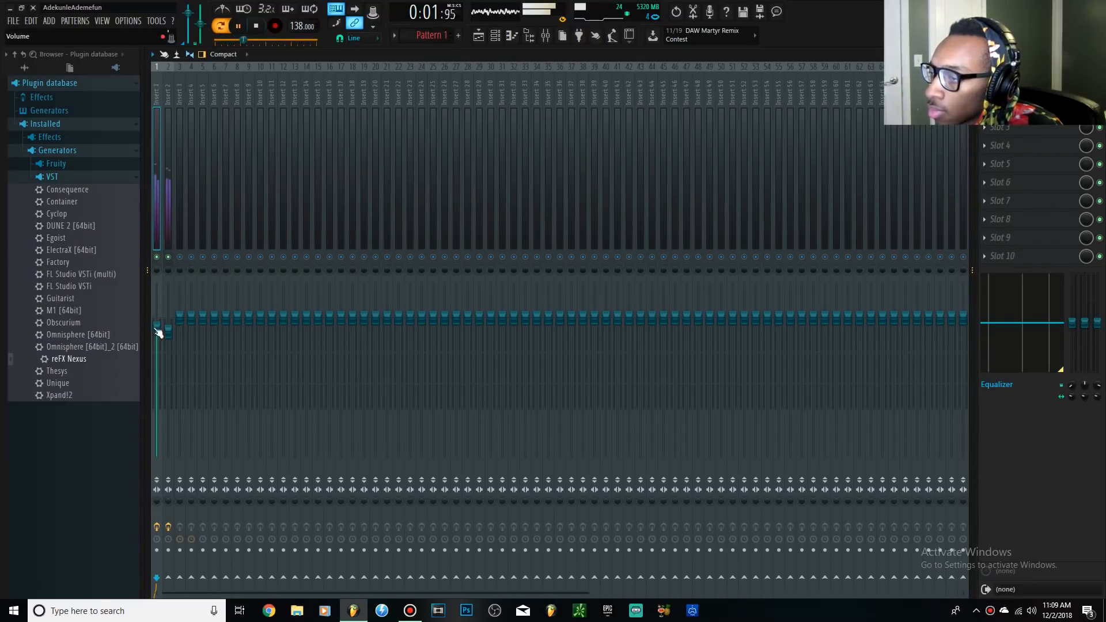
drag(156, 316, 168, 345)
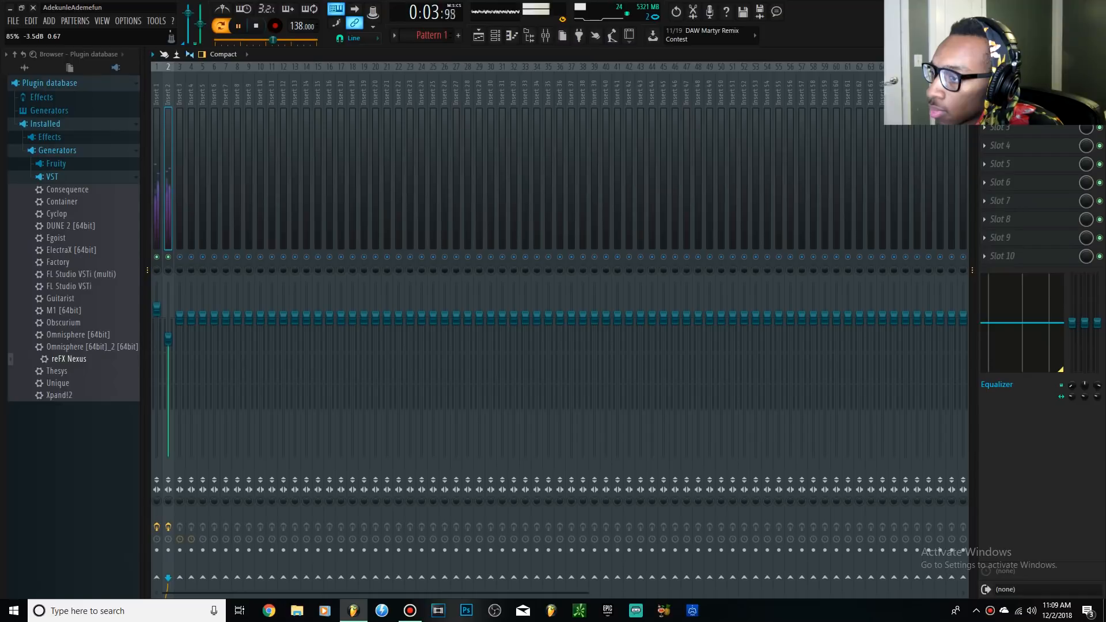
drag(158, 308, 159, 315)
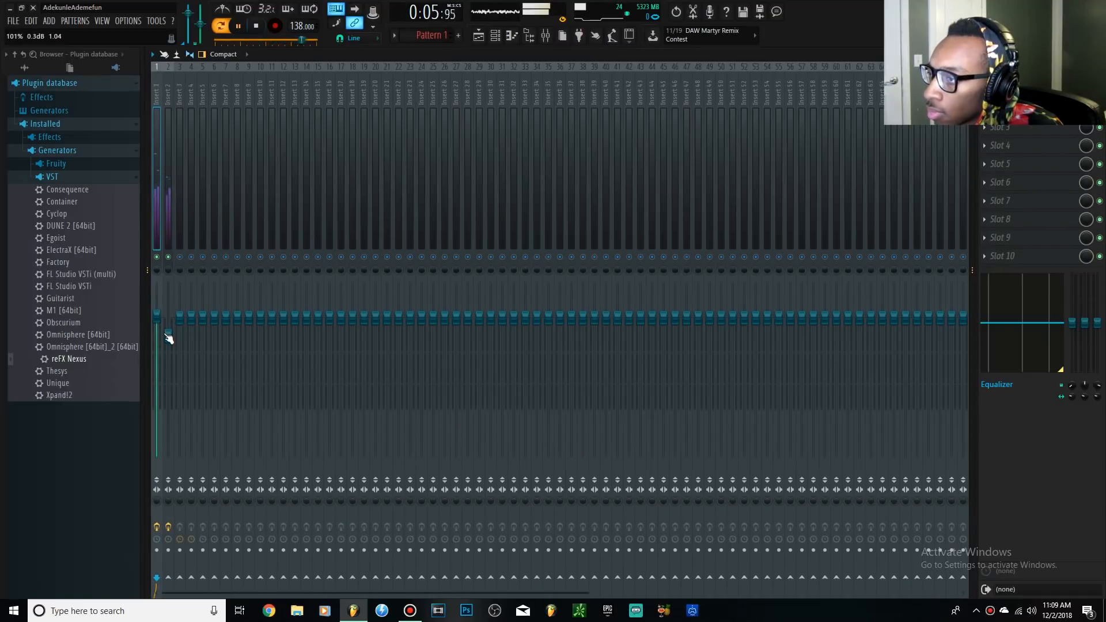
Add Fruity Parametric EQ 2 to the second effect slot of mixer track Insert 2.
click(167, 230)
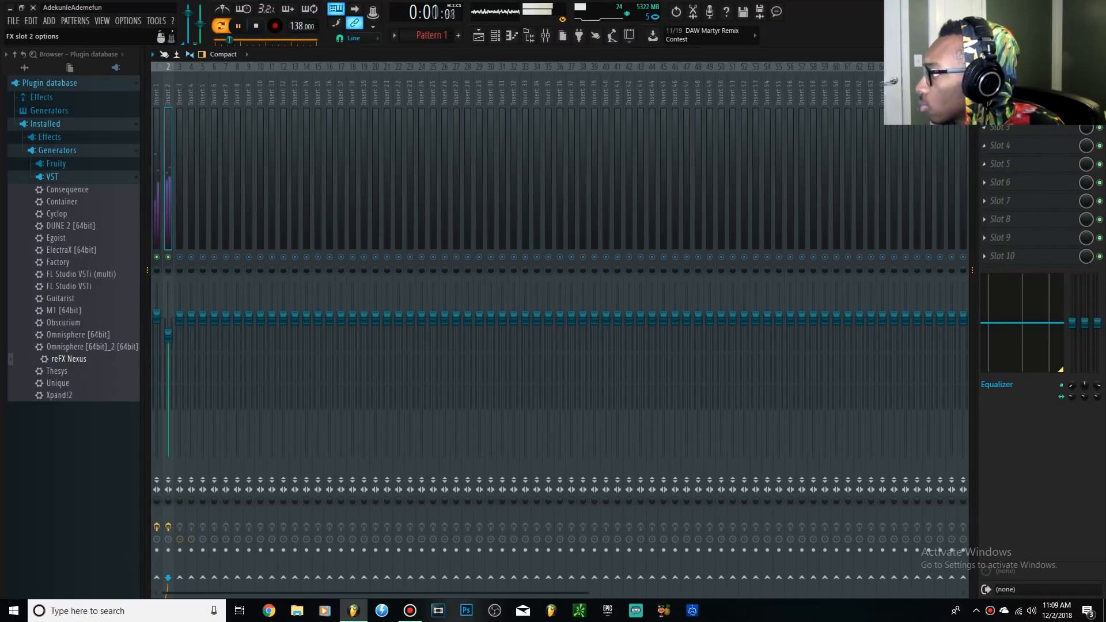
click(985, 109)
mouse_move(991, 124)
click(848, 423)
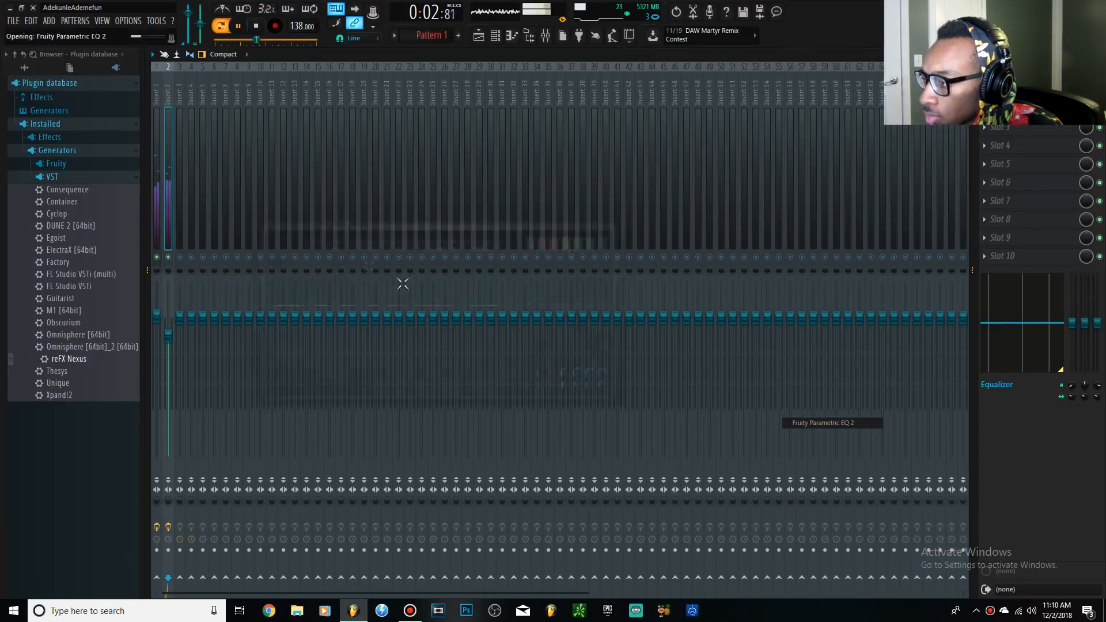
Load the 20Hz + 18kHz cut preset in Insert 2's EQ, raise the high-pass cutoff and lower the low pass to about 974 Hz.
drag(309, 306, 337, 357)
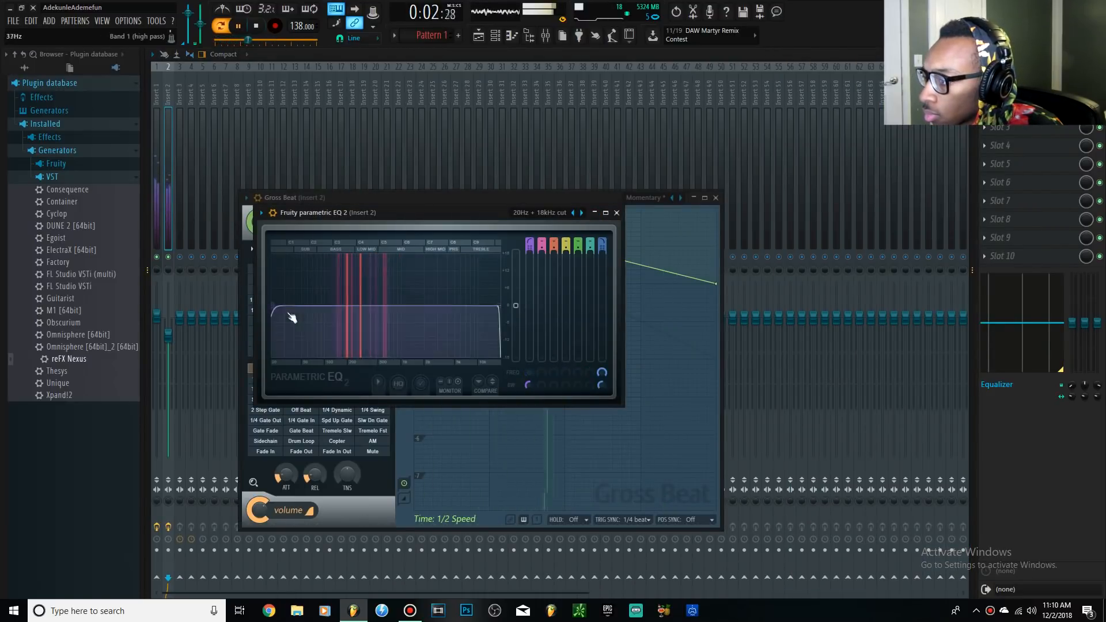
drag(286, 317, 314, 311)
drag(499, 306, 404, 308)
drag(310, 306, 333, 306)
drag(409, 308, 400, 306)
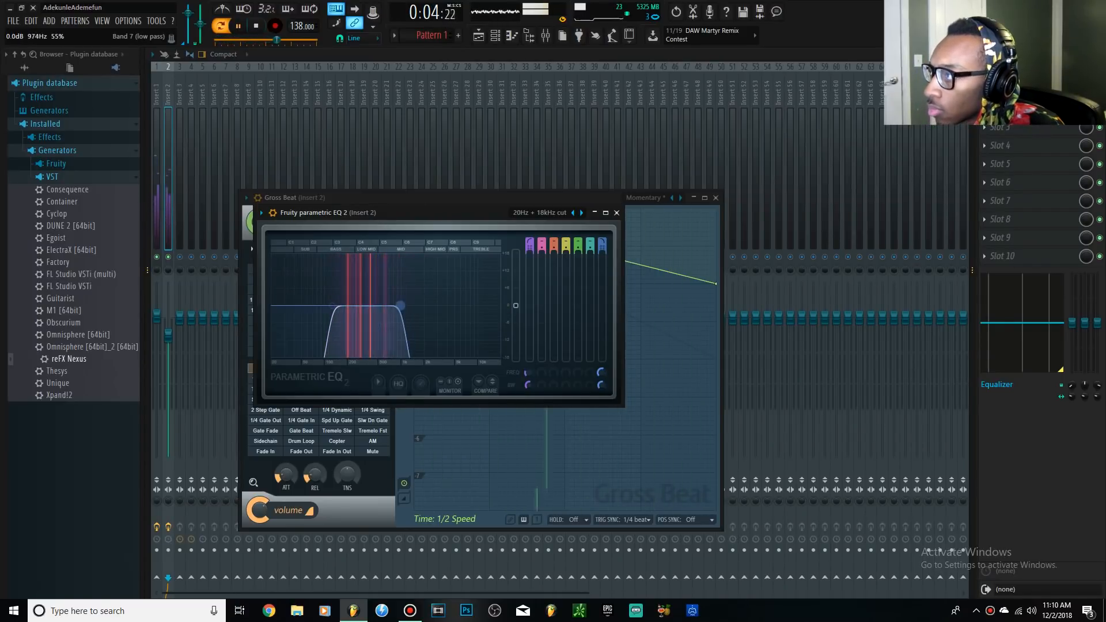
Stop playback and open the reFX Nexus channel's piano roll at its highest notes.
click(495, 35)
key(space)
click(575, 233)
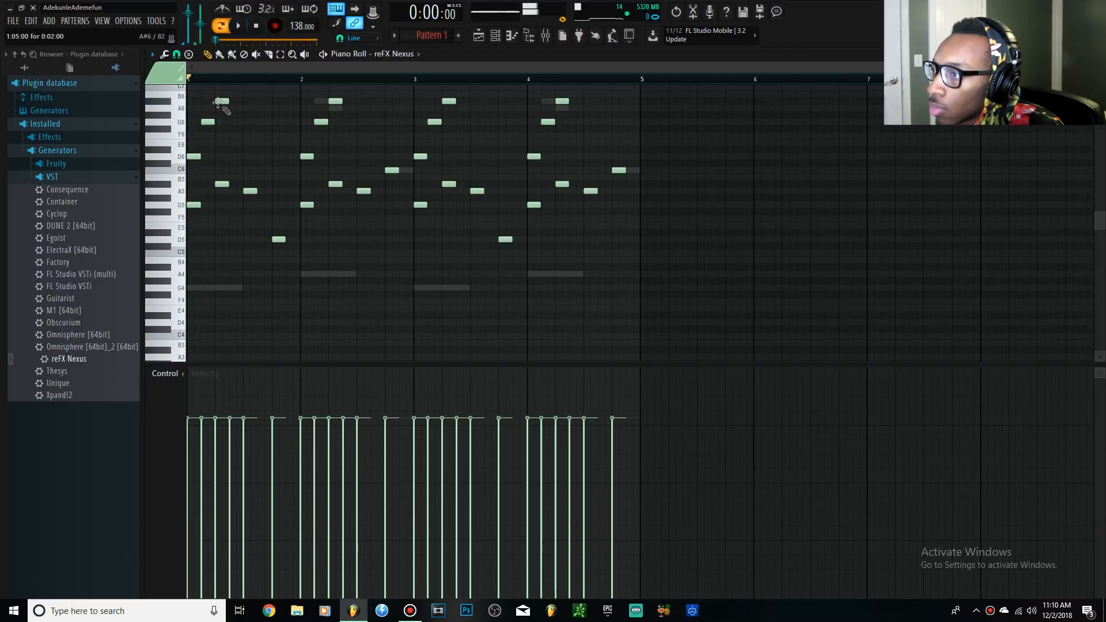
scroll(219, 102, up, 4)
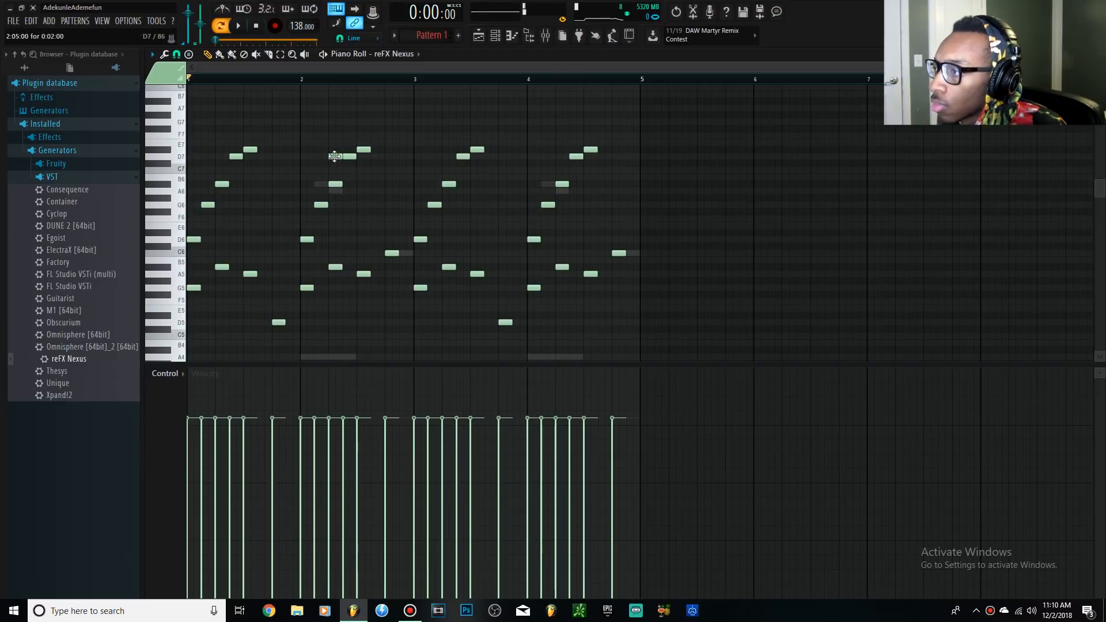
Flip the neighbouring A#6 and D7 notes in bar 2 vertically, and lower the A#6 note to A6.
drag(342, 148, 339, 193)
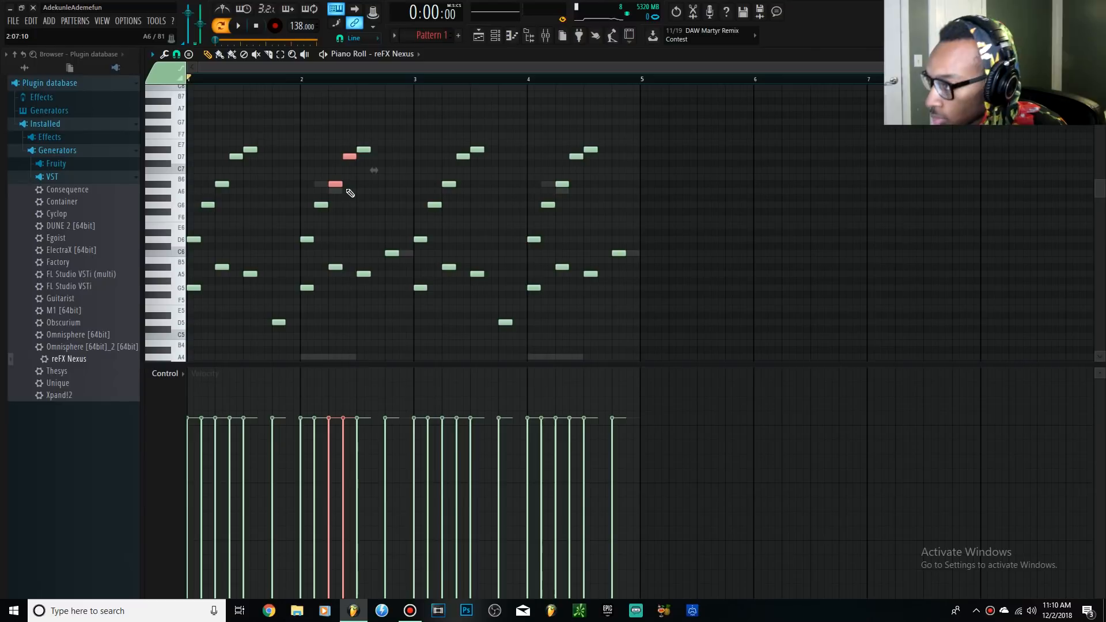
key(alt+y)
key(Return)
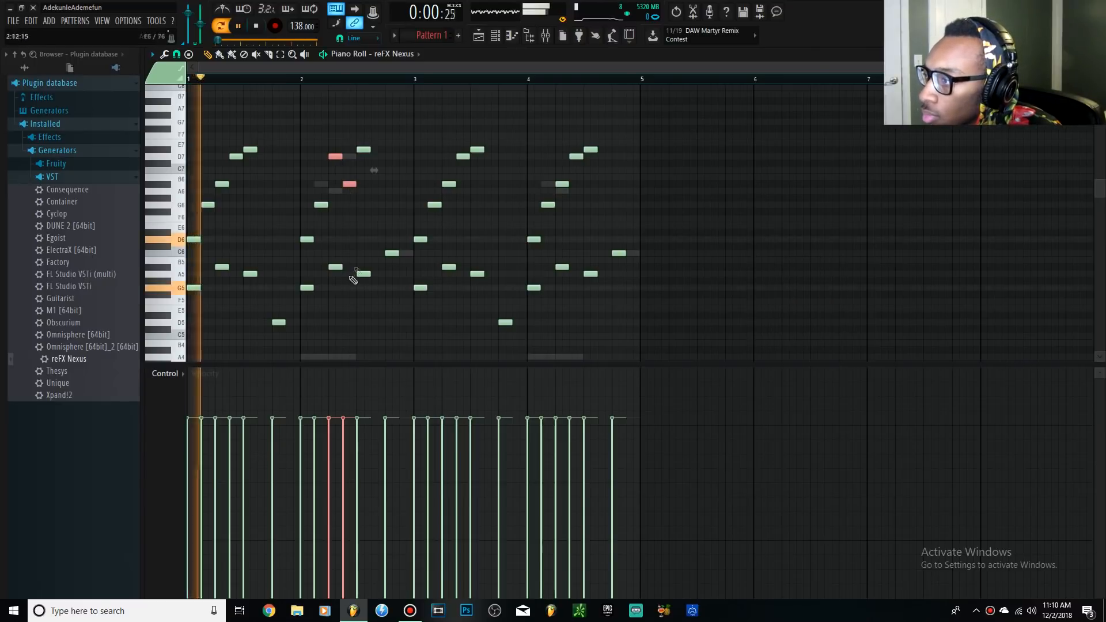
click(342, 191)
key(space)
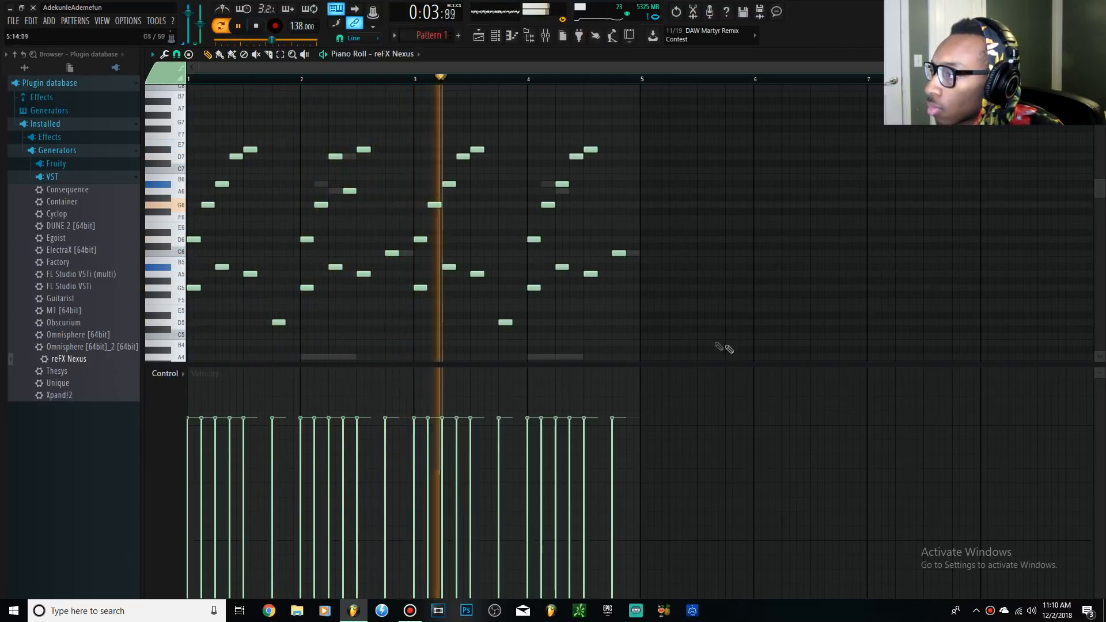
Try an added D7 note at step 5 of bar 4 and audition the melody from the start of that bar.
key(space)
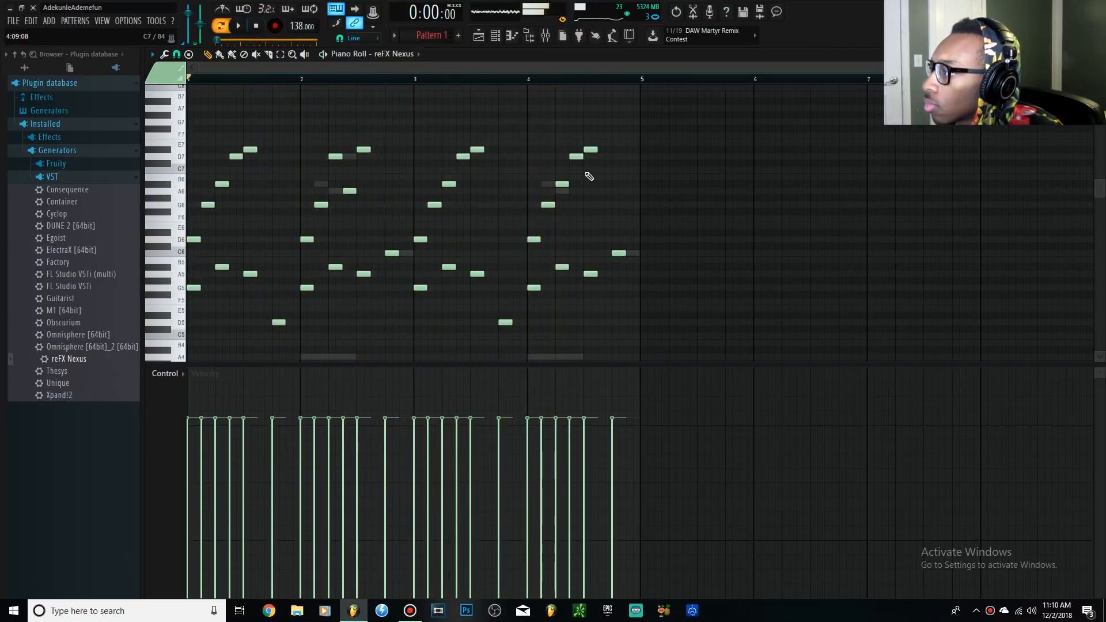
drag(562, 144, 558, 158)
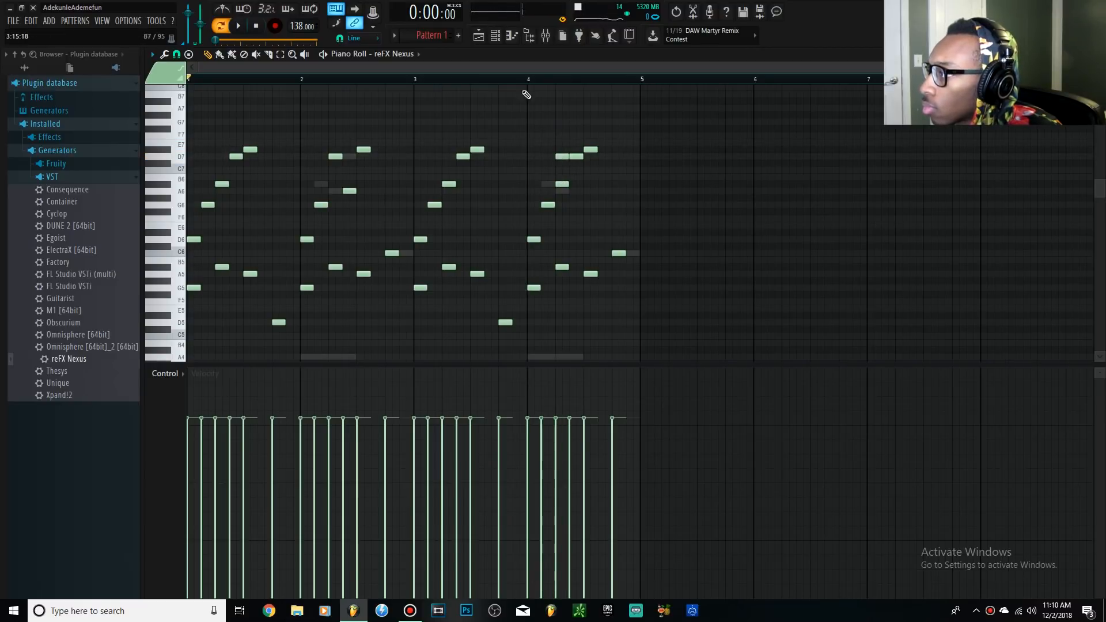
key(space)
key(space)
drag(532, 80, 527, 80)
key(space)
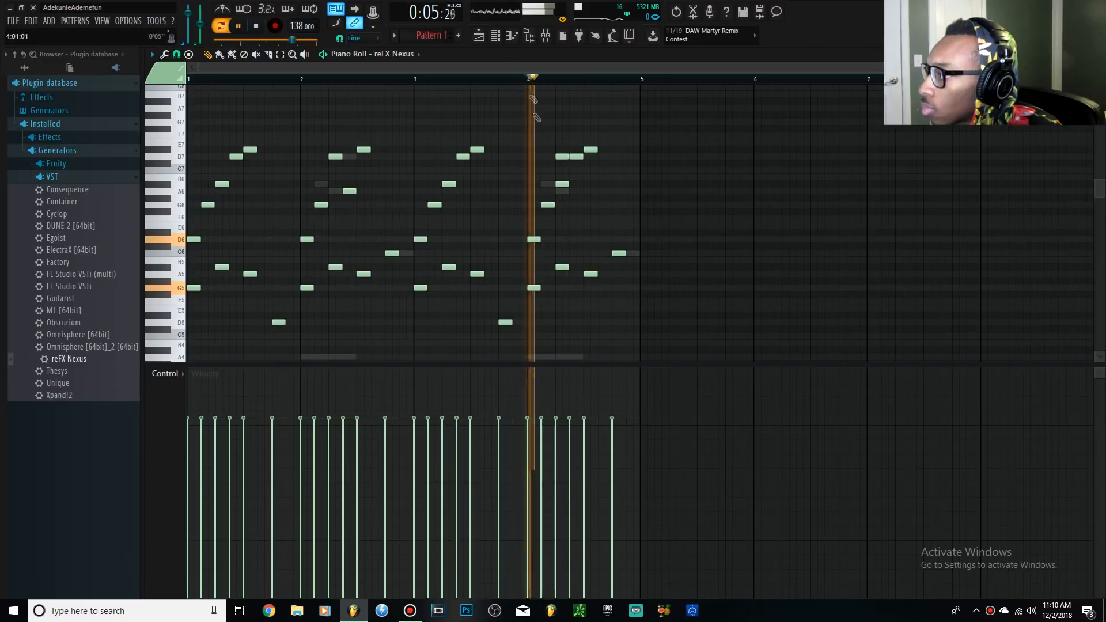
key(space)
key(space)
Delete the closing D7 and D#7 notes of bar 4 and try D#7 at step 5 in place of A#6.
right_click(591, 151)
key(space)
right_click(557, 155)
key(space)
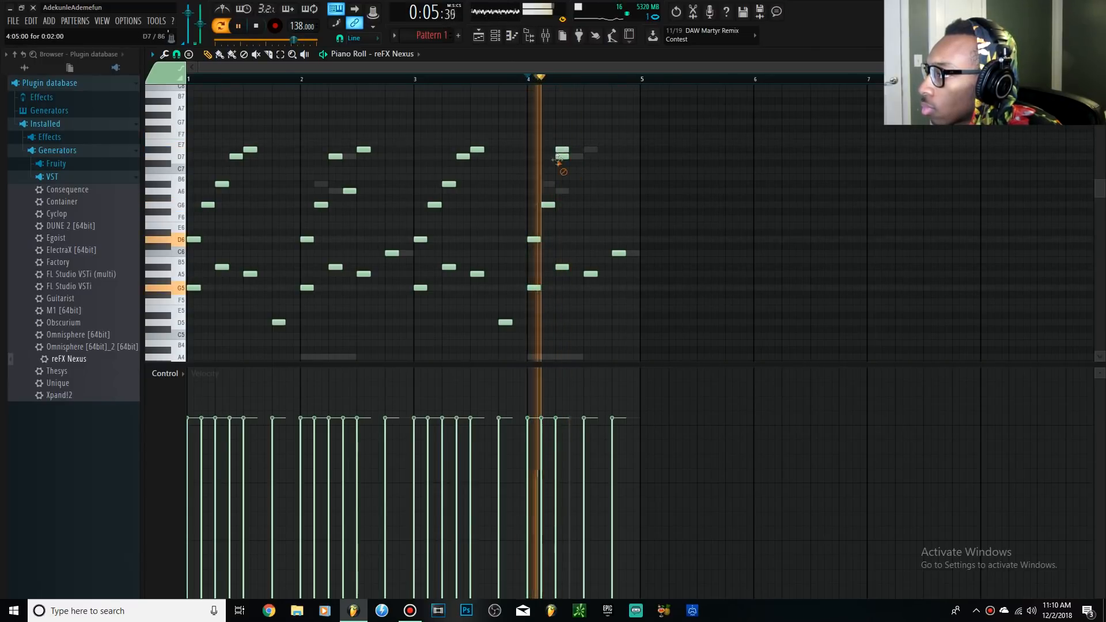
key(space)
key(space)
key(space)
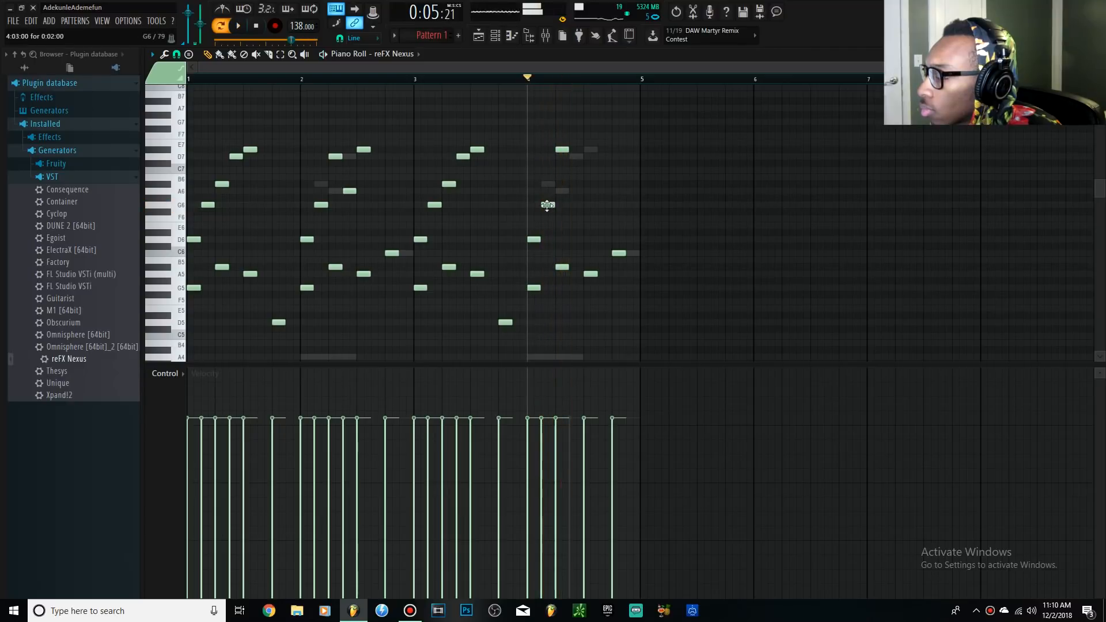
Rewrite bar 4's upper notes as D7 at step 3, A#6 at step 5 and A6 at step 7, and audition the melody.
right_click(562, 150)
key(space)
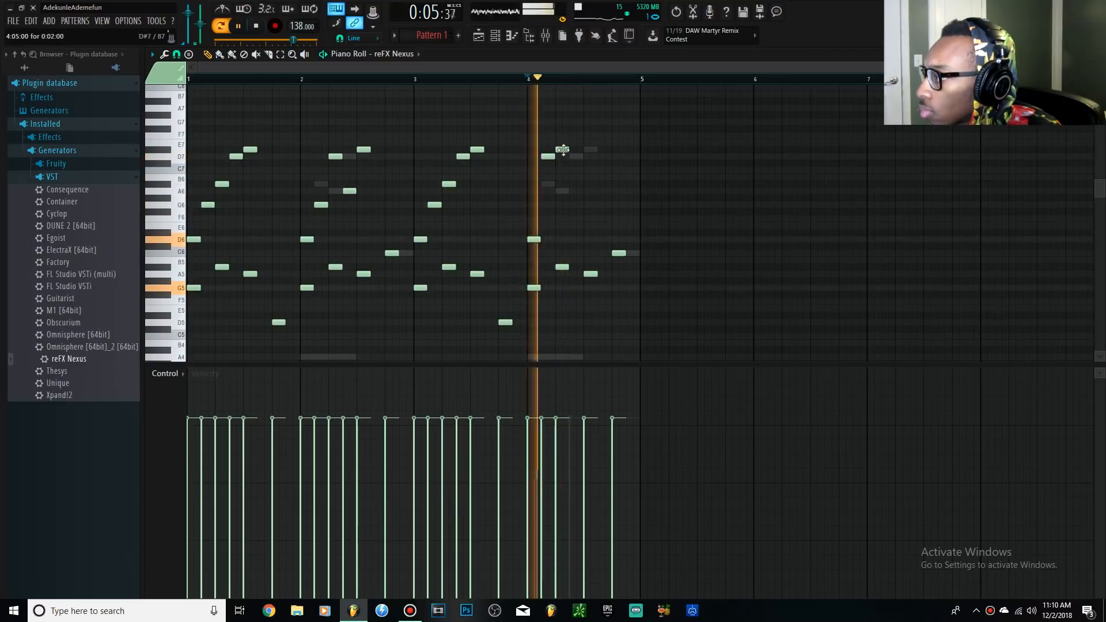
key(space)
drag(554, 191, 554, 171)
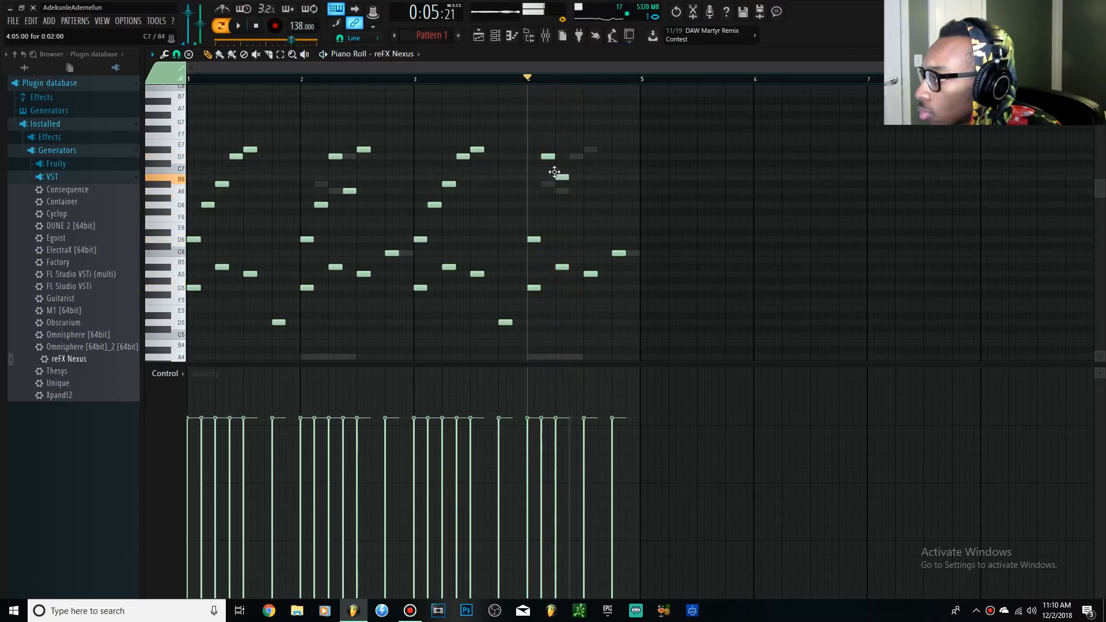
click(572, 192)
key(space)
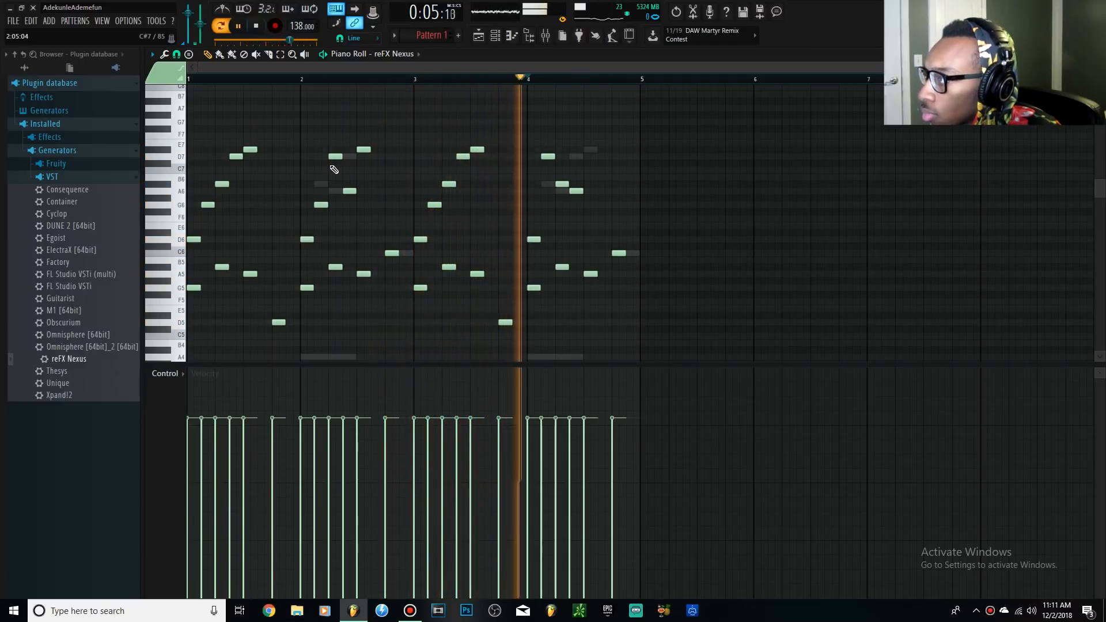
Bring up the mixer with the channel rack in front of it.
click(529, 36)
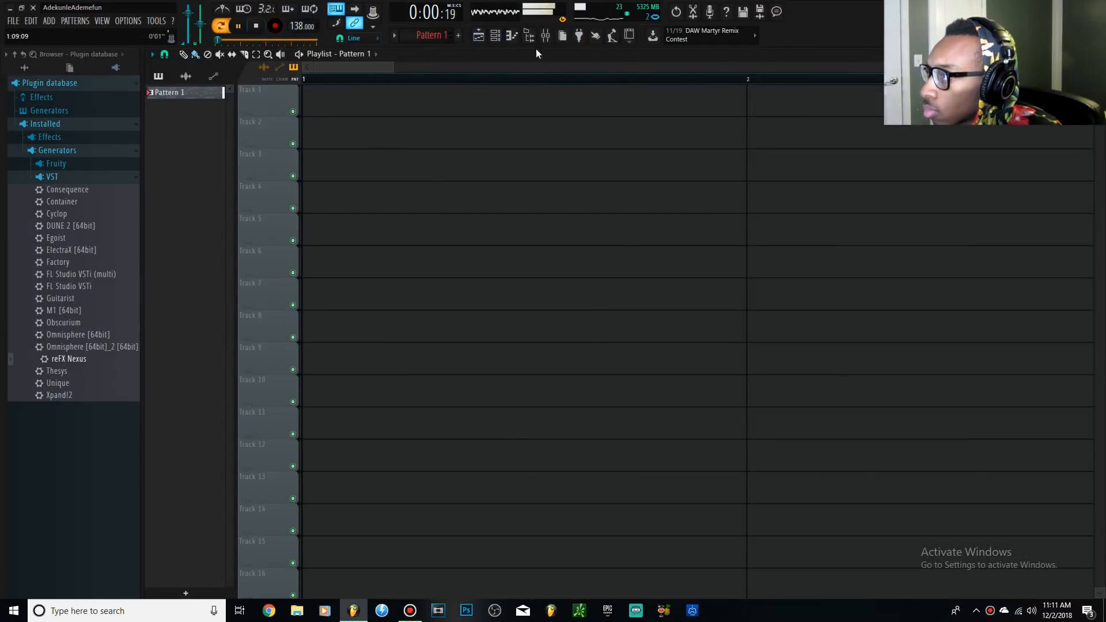
click(545, 40)
click(511, 36)
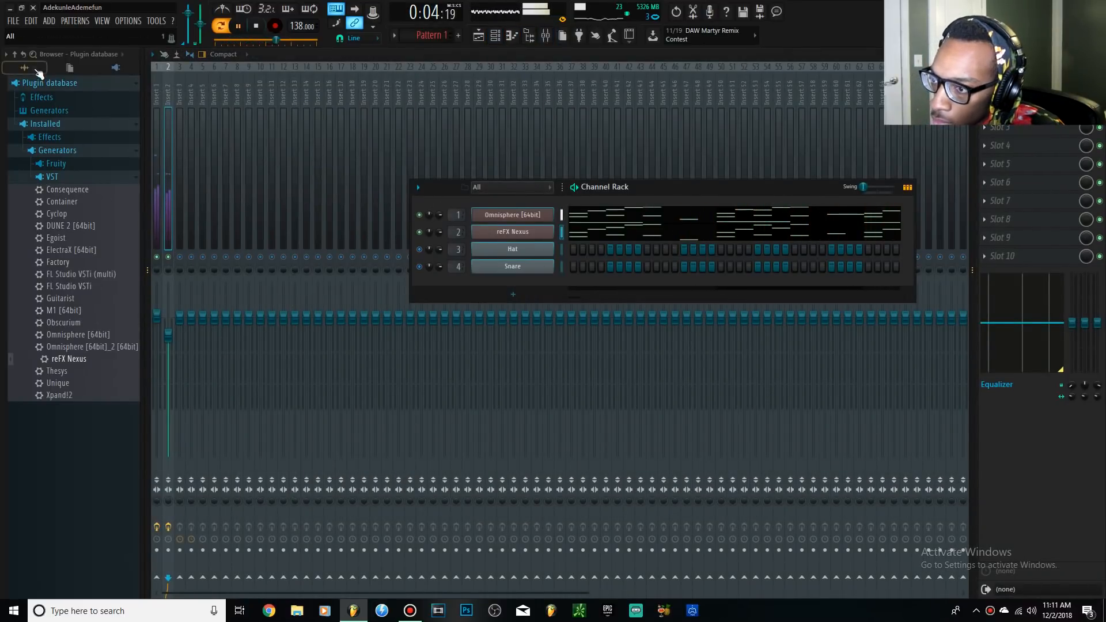
Stop playback and browse to the TM-88 808s folder of the TM88 Nightmare Drum Kit.
click(25, 67)
key(space)
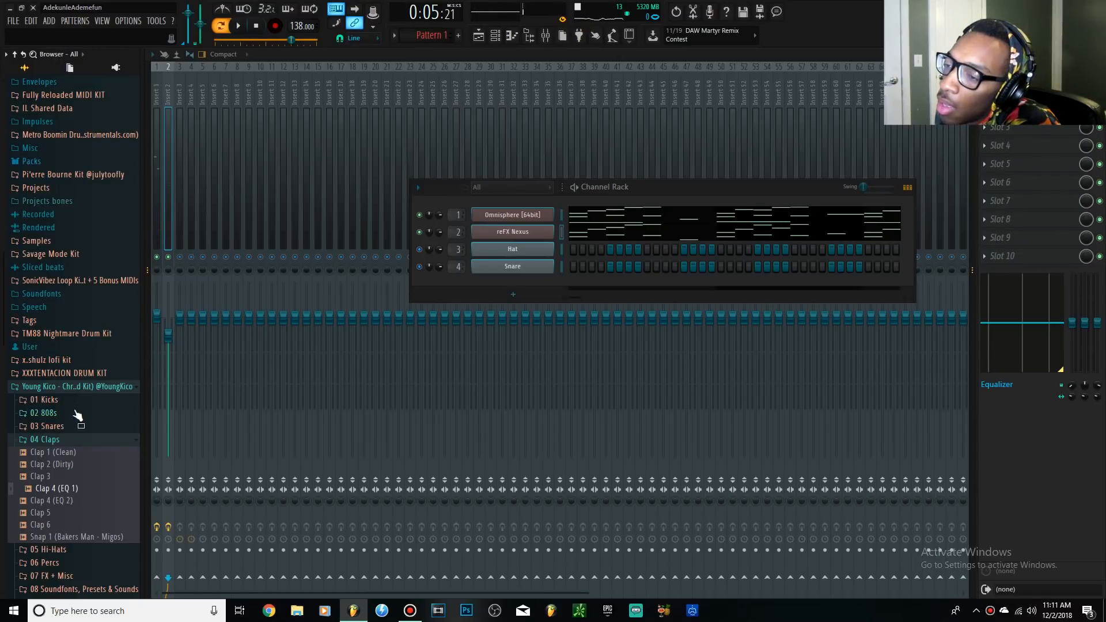
click(71, 334)
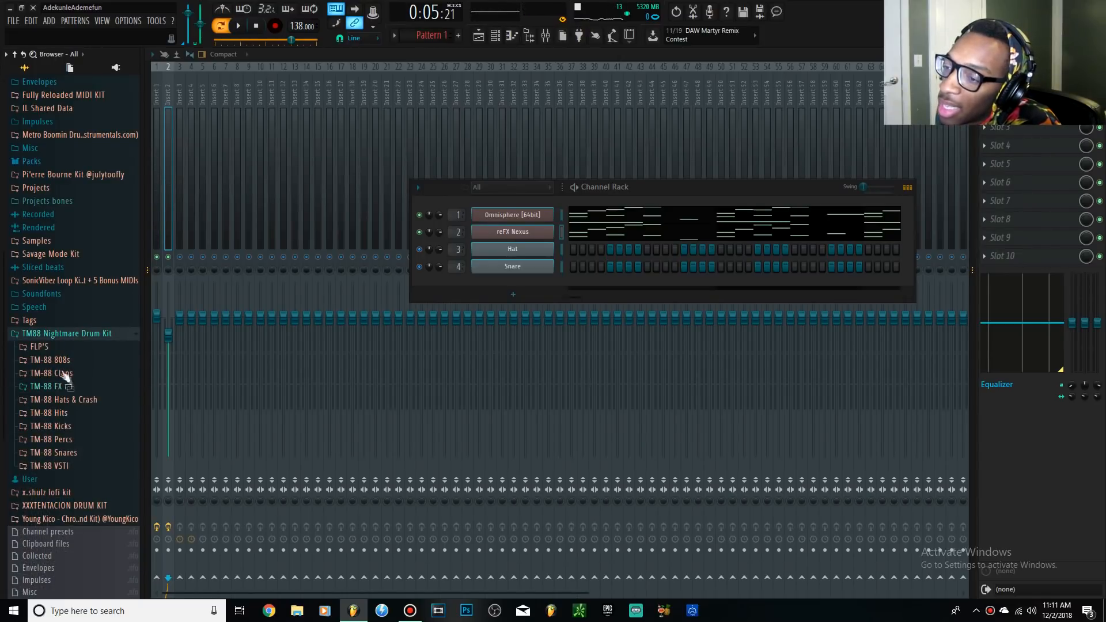
click(58, 360)
click(58, 374)
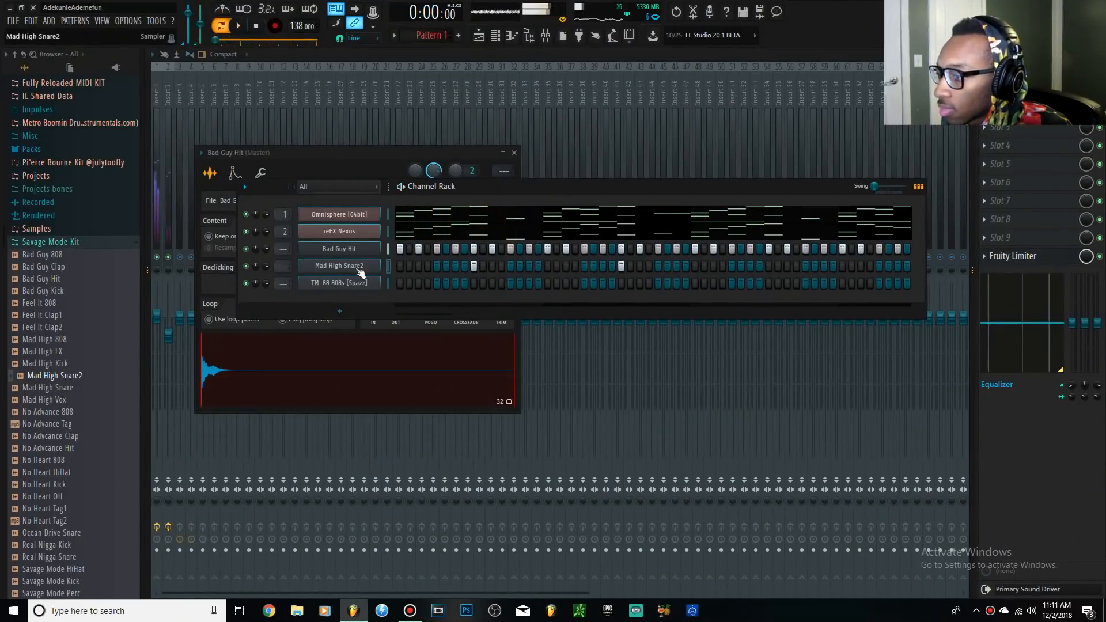
Complete the Mad High Snare2 pattern with hits on step 9 of bars 3 and 4 and step 15 of bar 4, widening the channel rack.
click(359, 267)
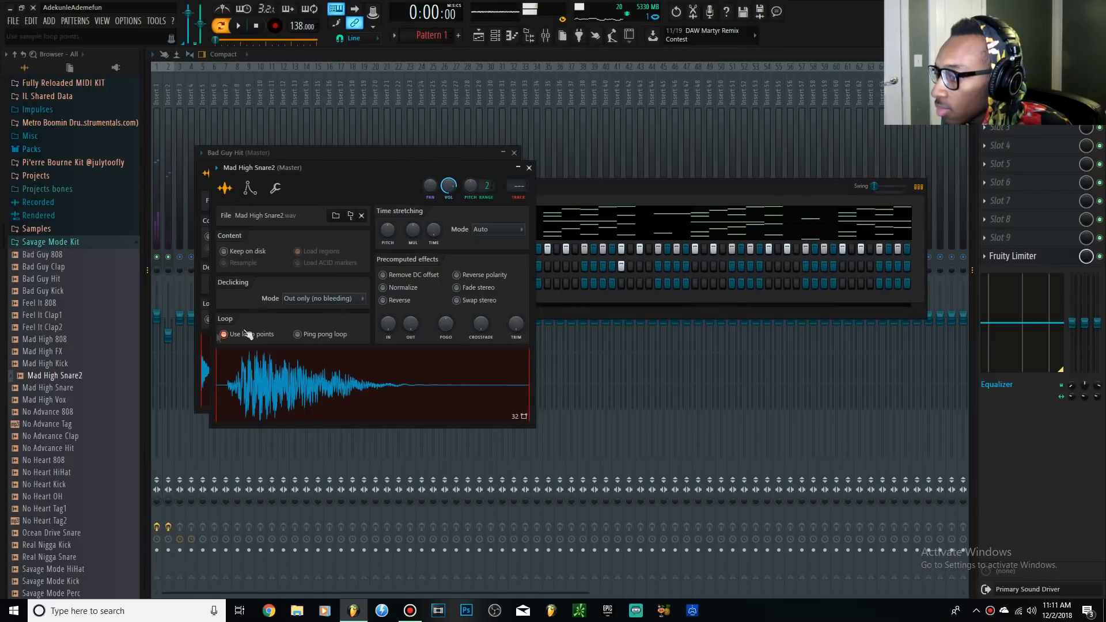
click(705, 190)
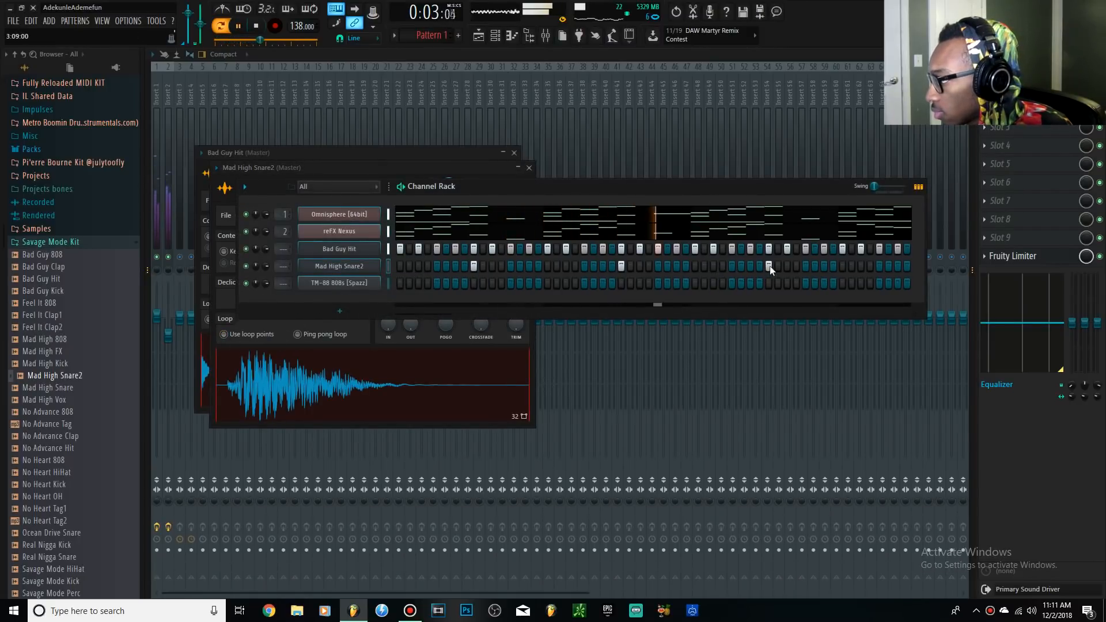
drag(824, 315, 999, 315)
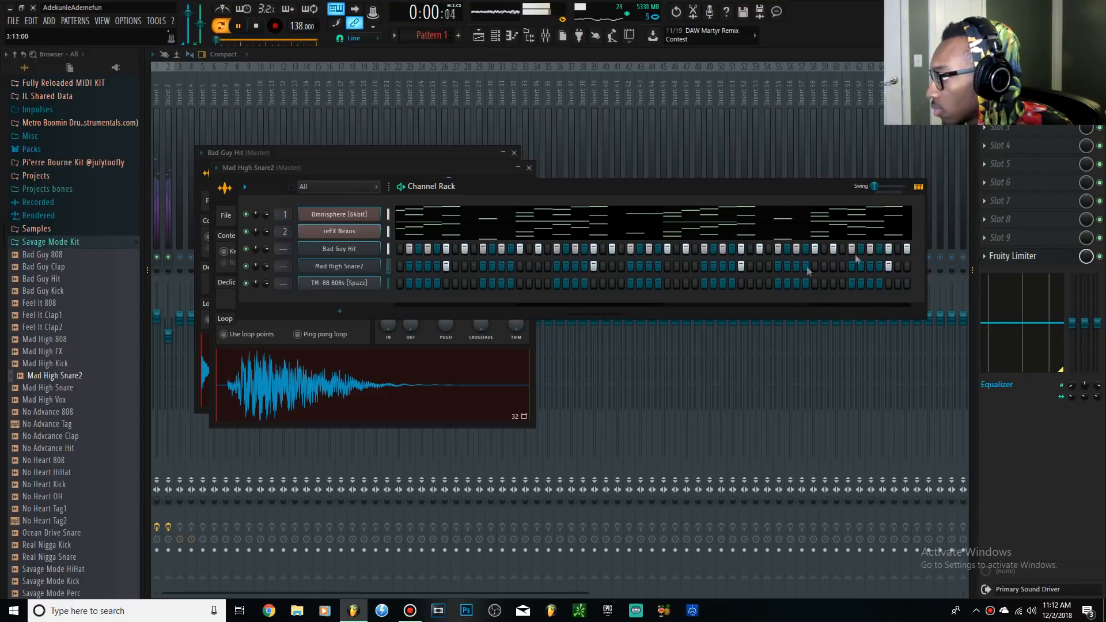
drag(925, 236, 998, 236)
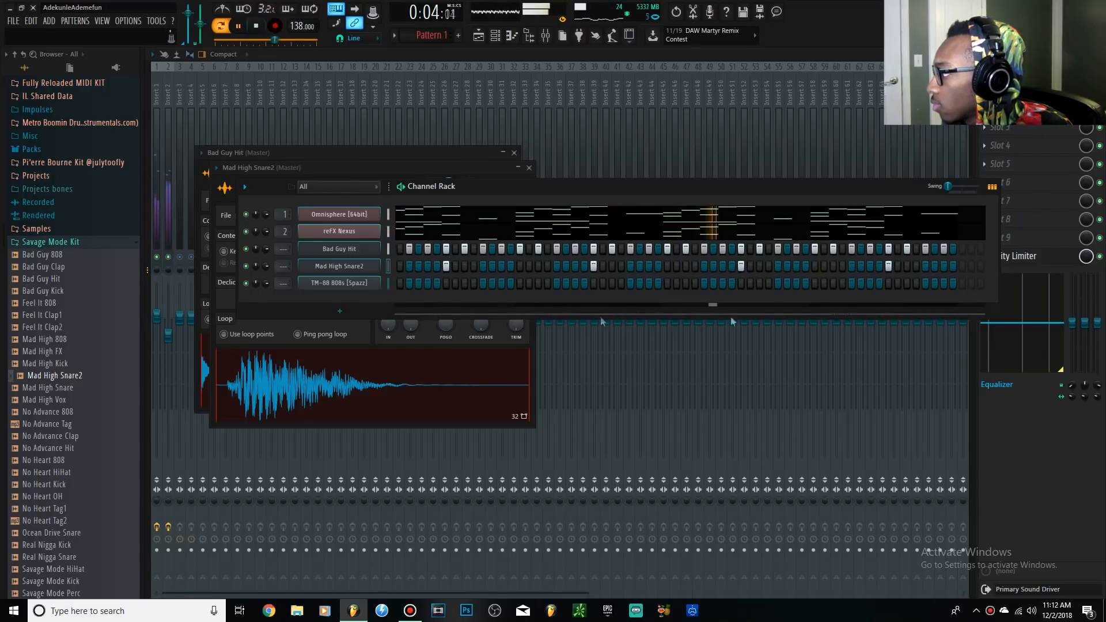
drag(924, 316, 703, 316)
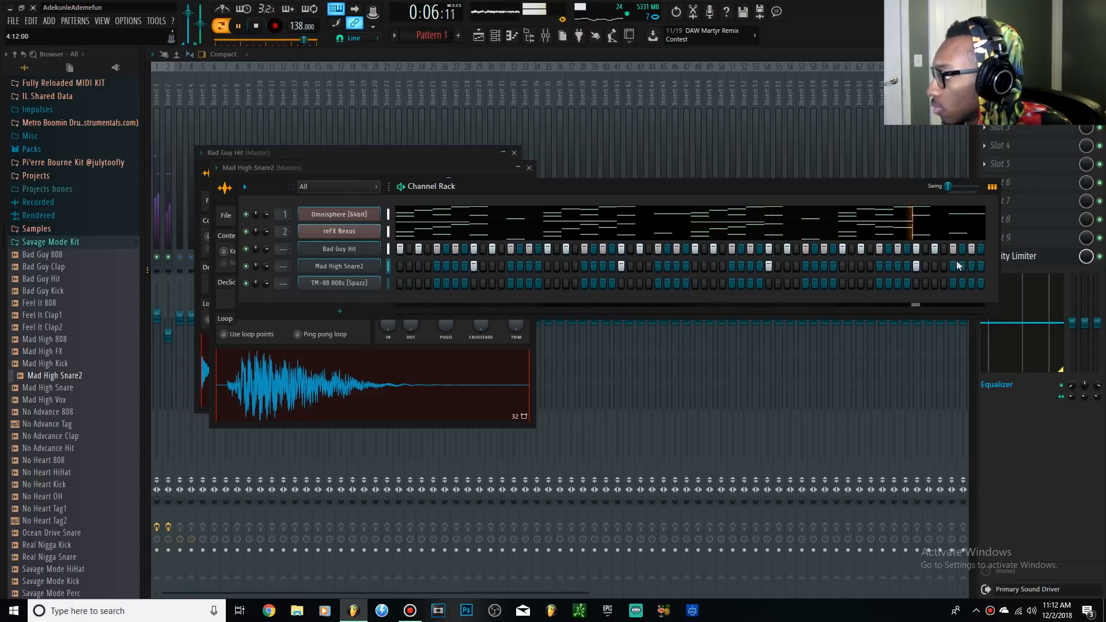
key(space)
Audition the No Heart HiHat, No Heart Kick and Savage Mode Perc samples in the Savage Mode Kit.
click(58, 473)
click(61, 484)
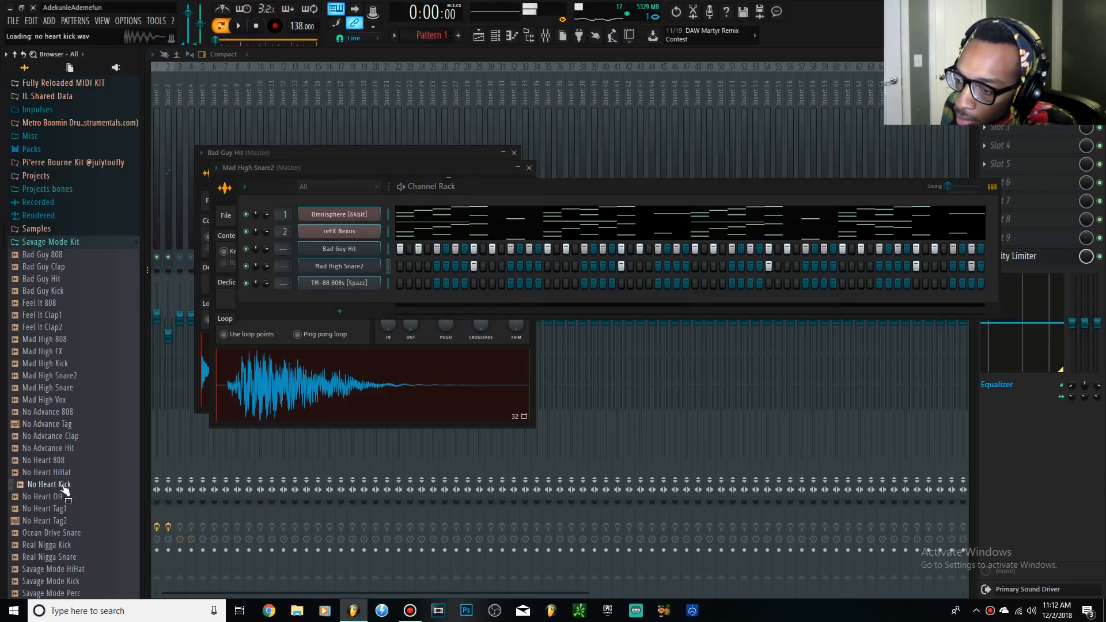
scroll(71, 489, down, 6)
click(69, 376)
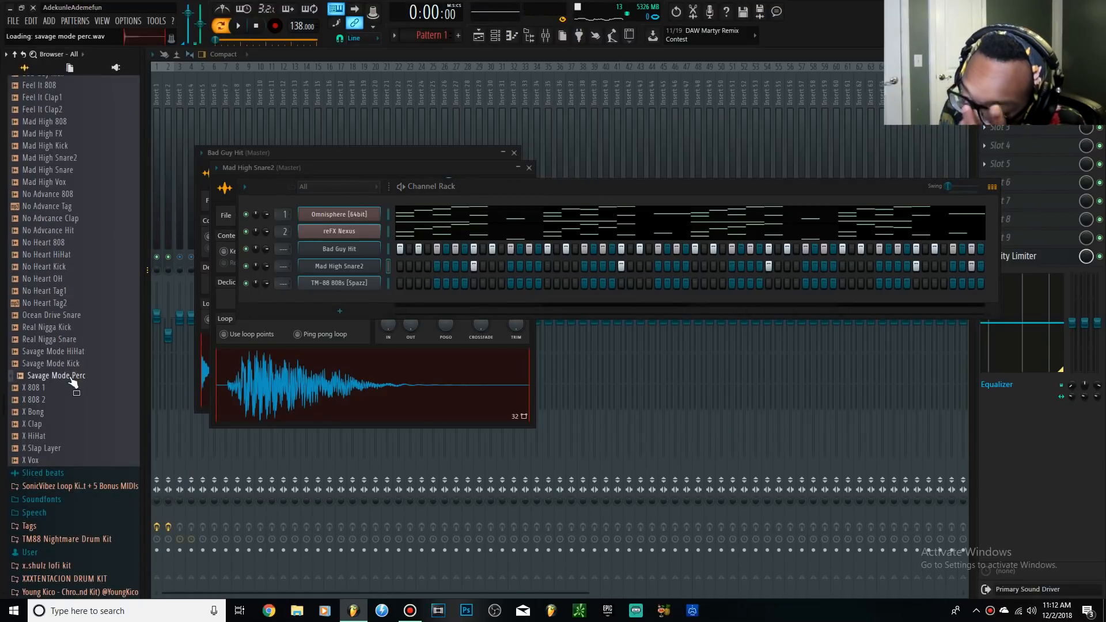
scroll(69, 403, down, 4)
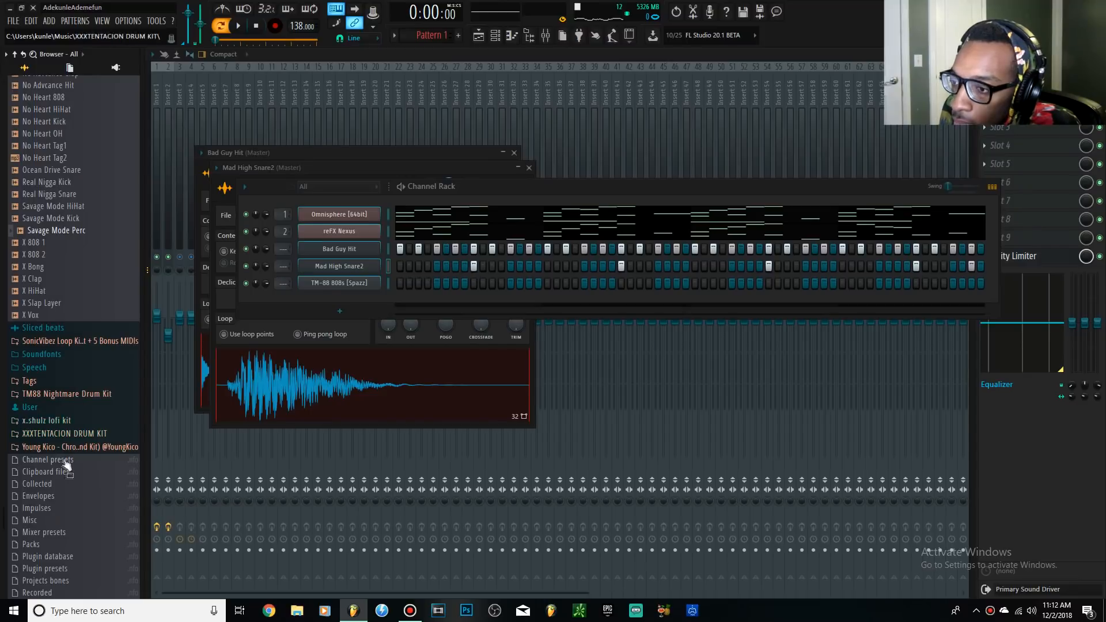
scroll(64, 399, up, 10)
key(space)
Add Fye Perc from the Pi'erre Bourne Kit as a channel with hits on step 15 of bars 1 and 3 and step 3 of bar 4.
click(76, 163)
key(space)
drag(42, 260, 365, 276)
key(space)
click(528, 283)
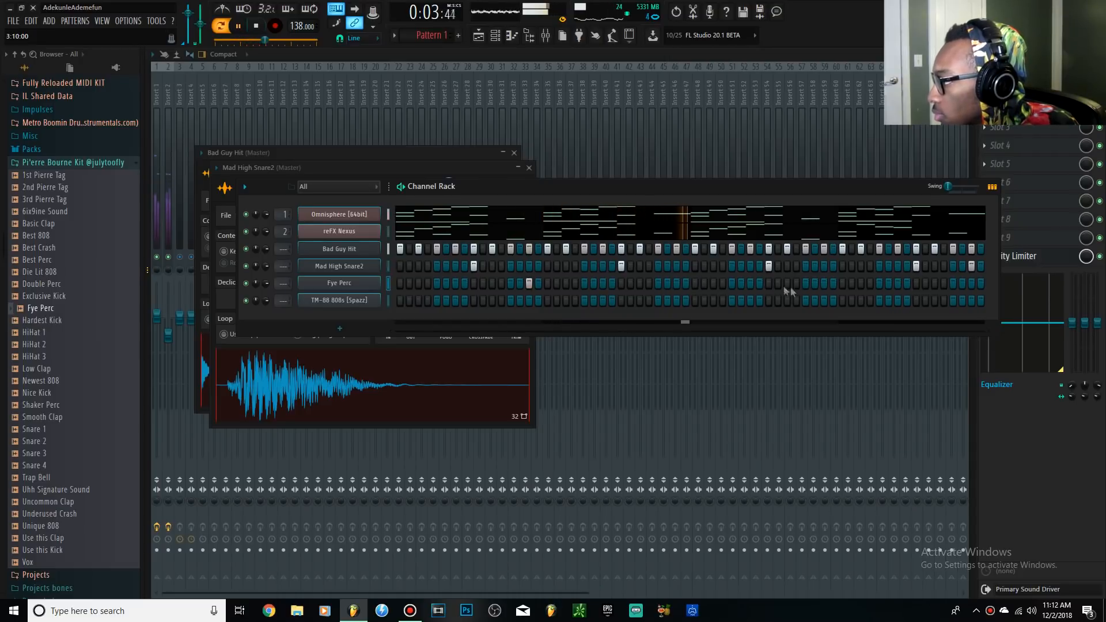
click(824, 283)
click(861, 283)
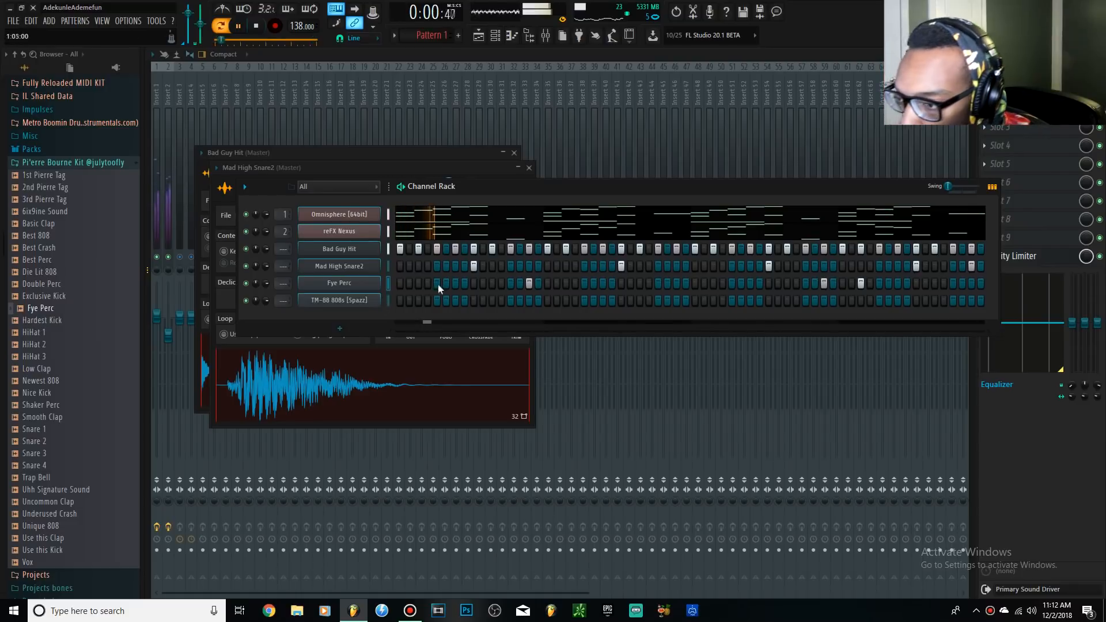
Audition the Low Clap, Smooth Clap and Uncommon Clap samples in the Pi'erre Bourne Kit.
click(72, 373)
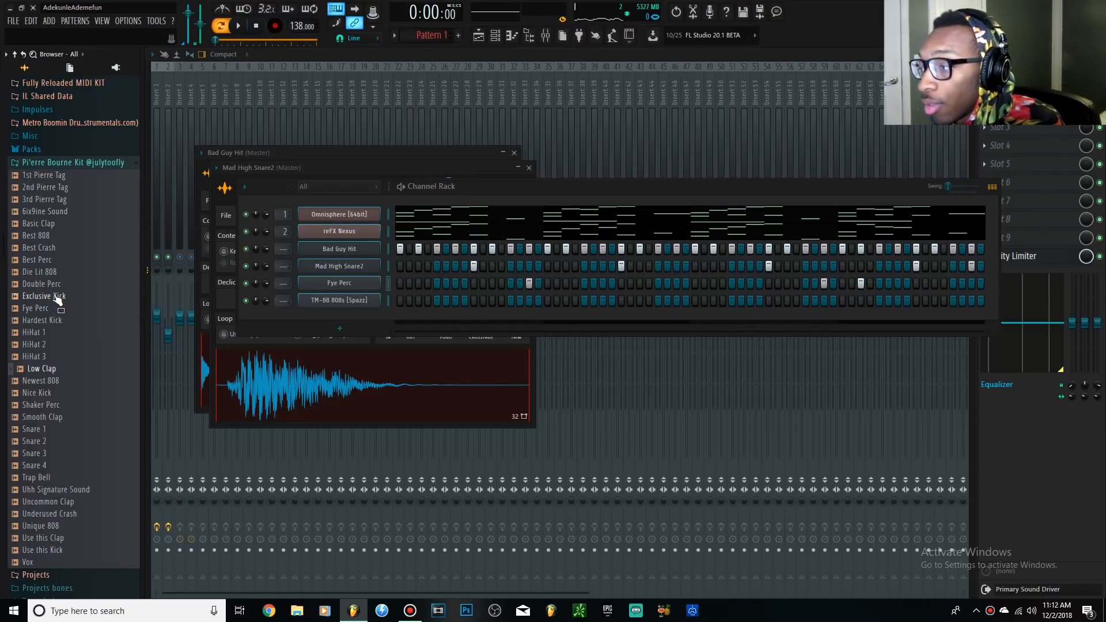
click(37, 419)
click(56, 501)
scroll(62, 388, down, 9)
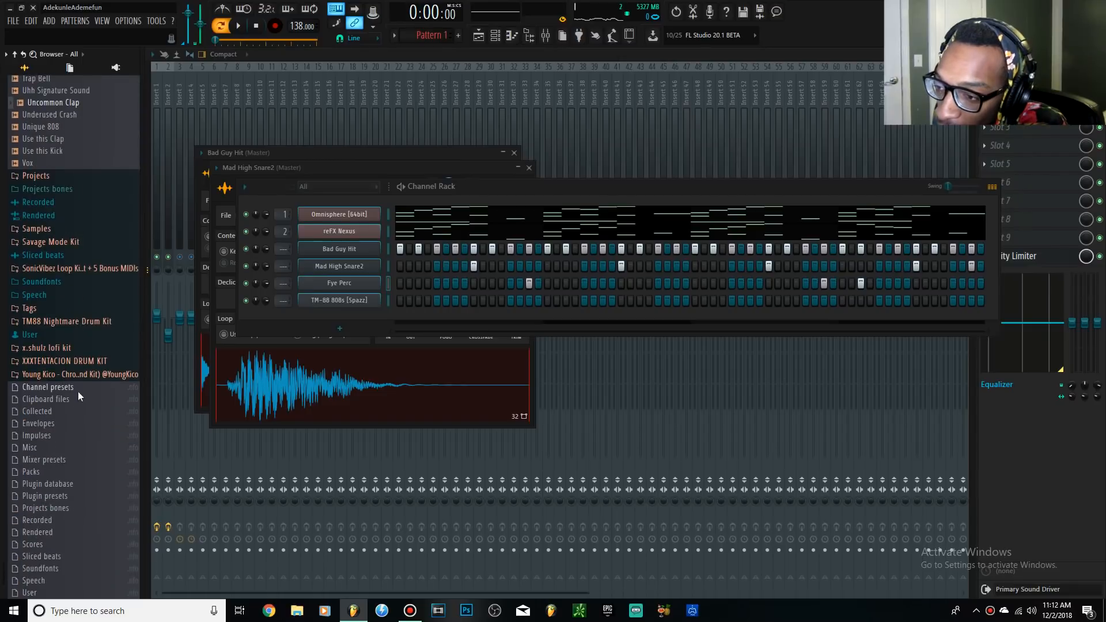
Add Clap 4 (EQ 1) from the Young Kico kit below the snare, with hits on step 9 of every bar and step 15 of bar 4.
click(83, 375)
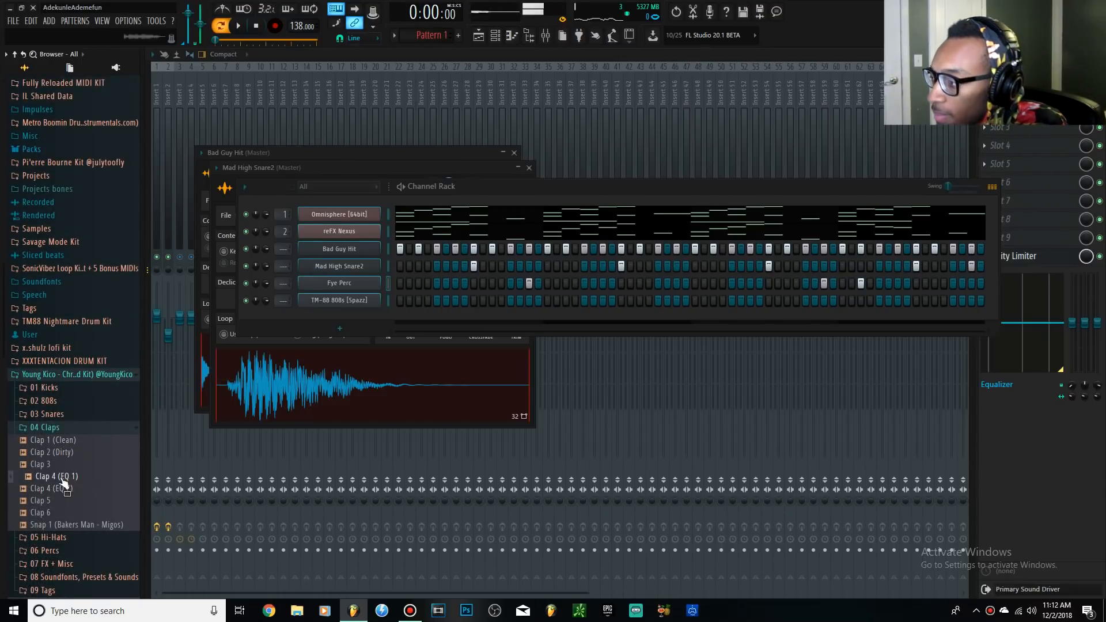
drag(412, 334, 352, 276)
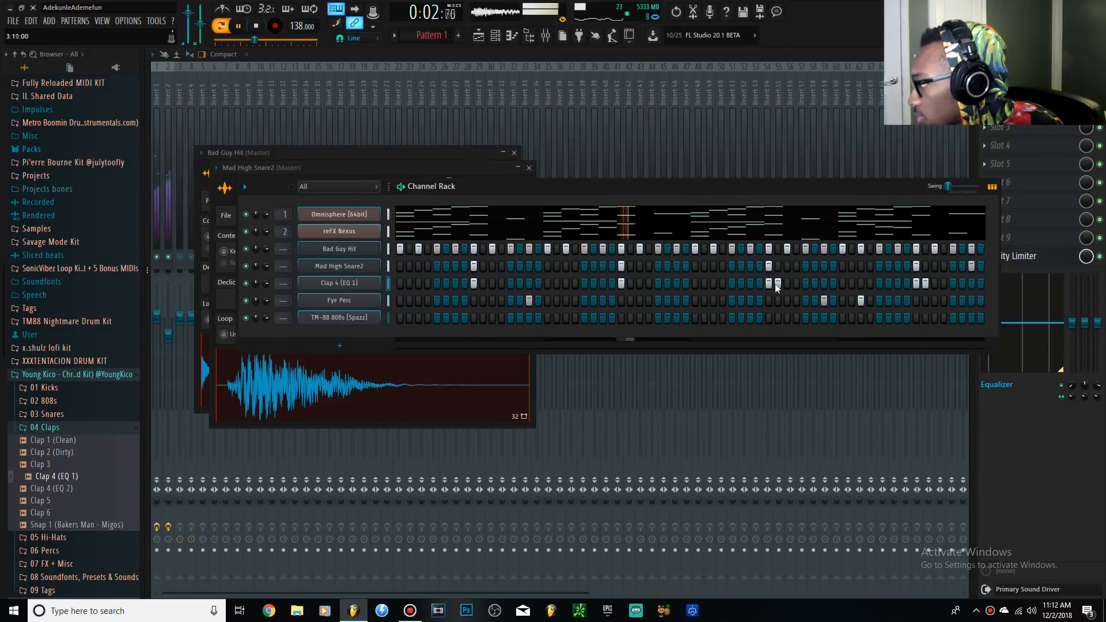
click(926, 282)
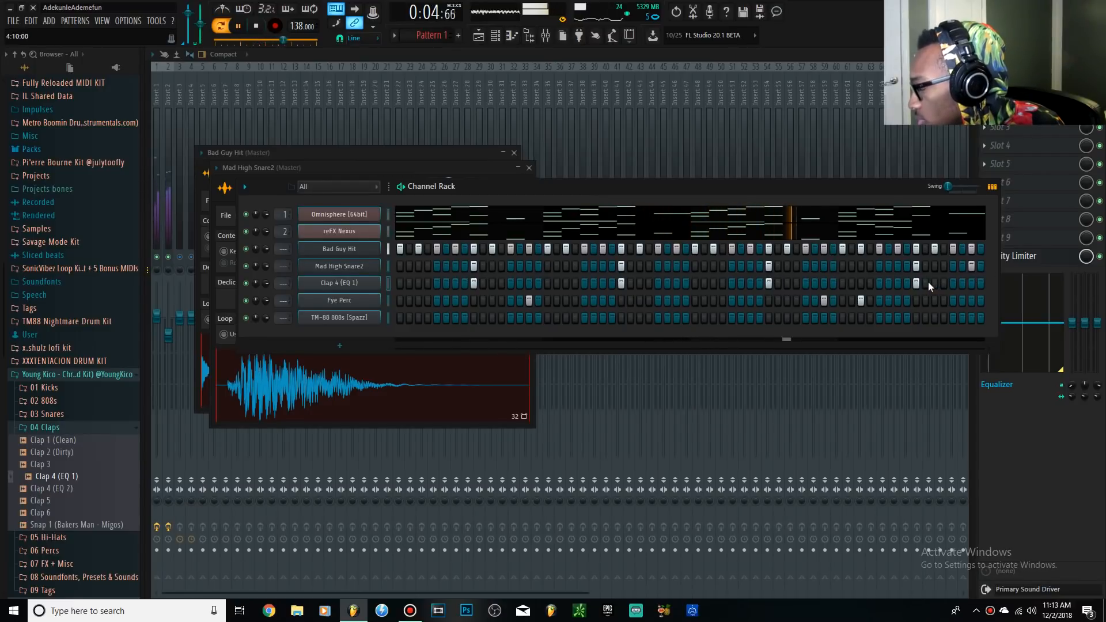
click(974, 282)
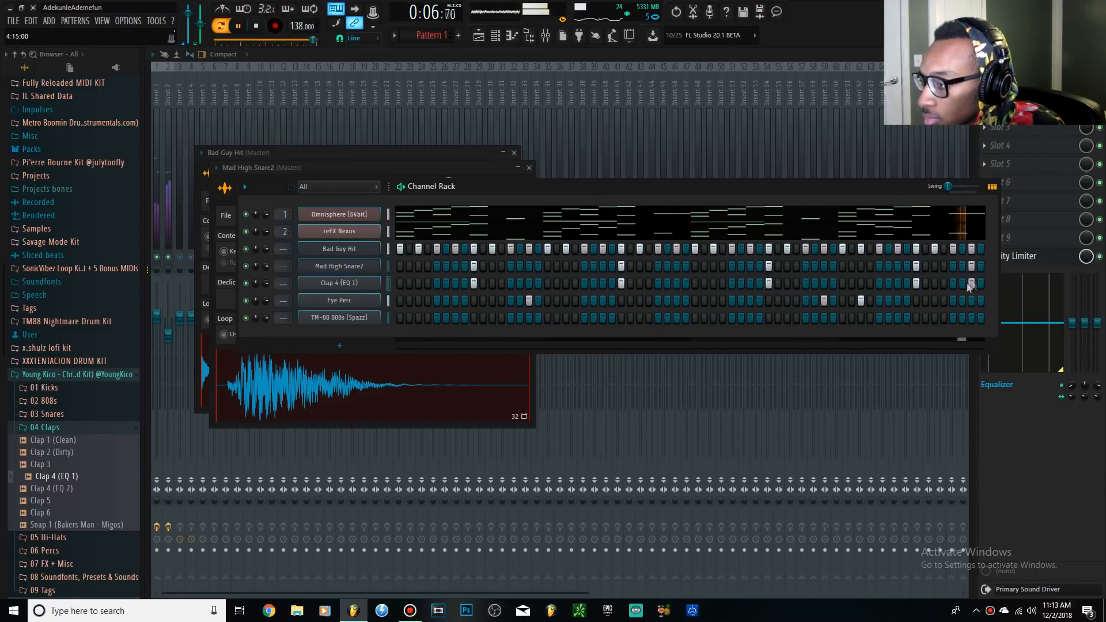
right_click(368, 323)
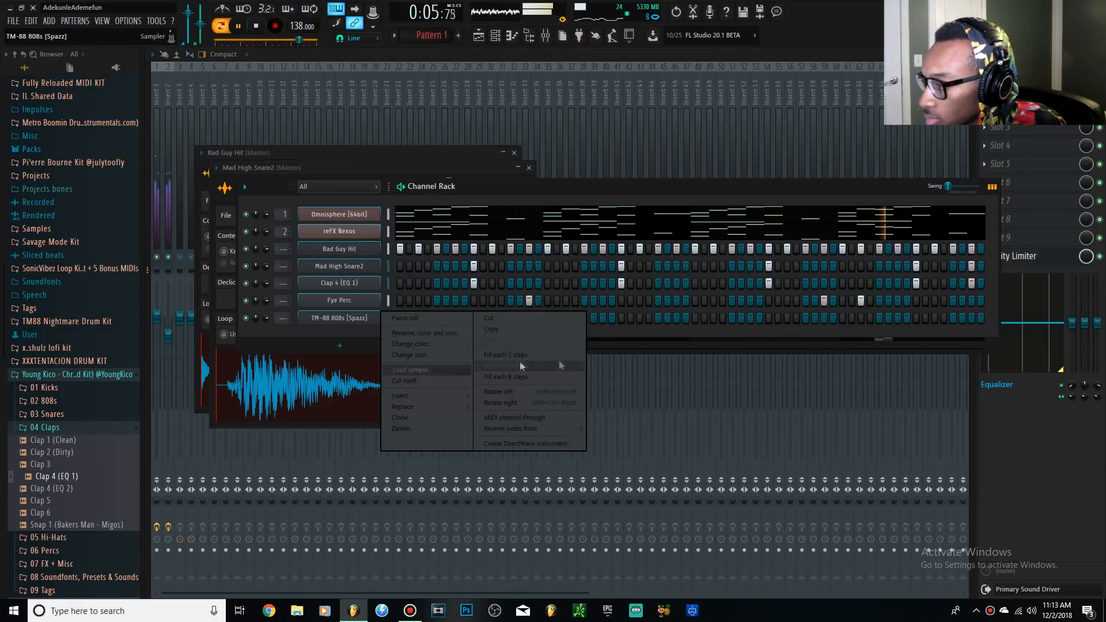
click(351, 330)
key(space)
right_click(376, 248)
click(495, 193)
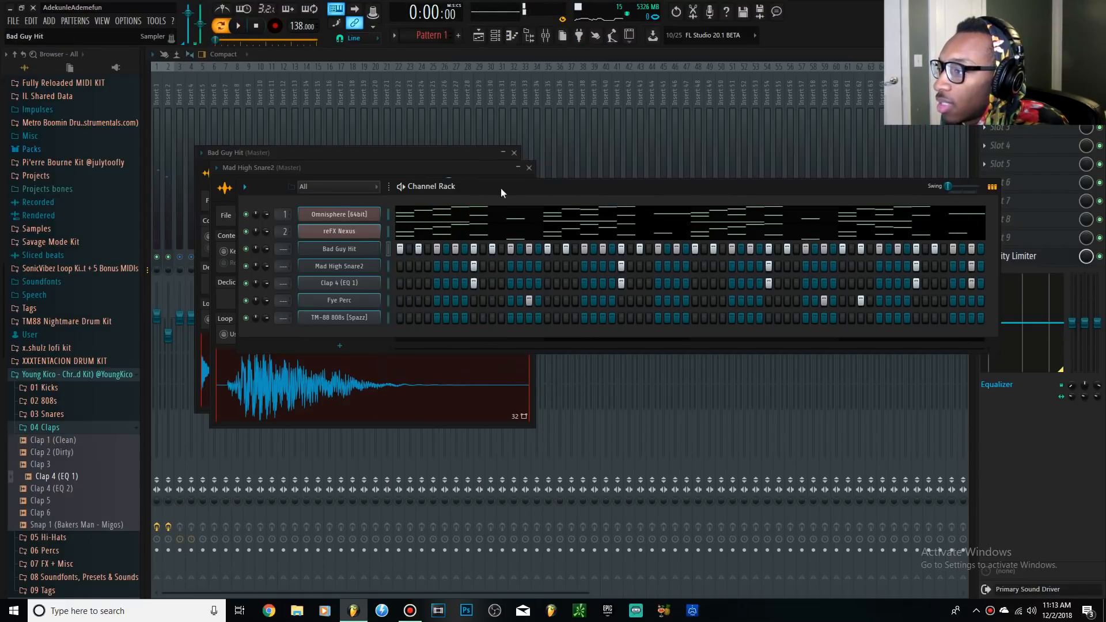
click(365, 253)
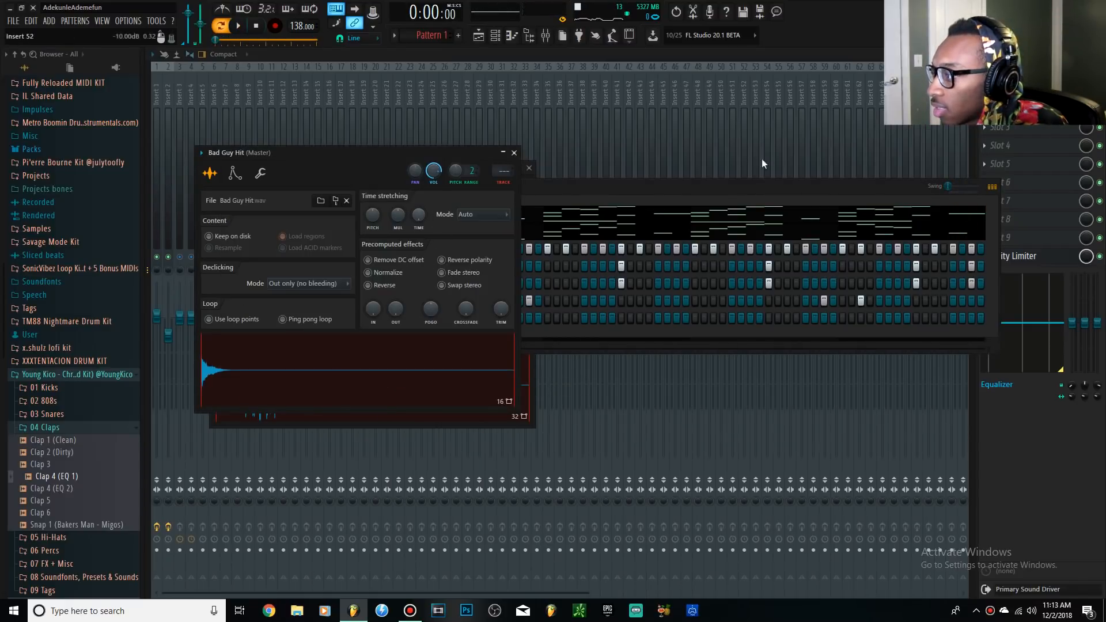
click(627, 186)
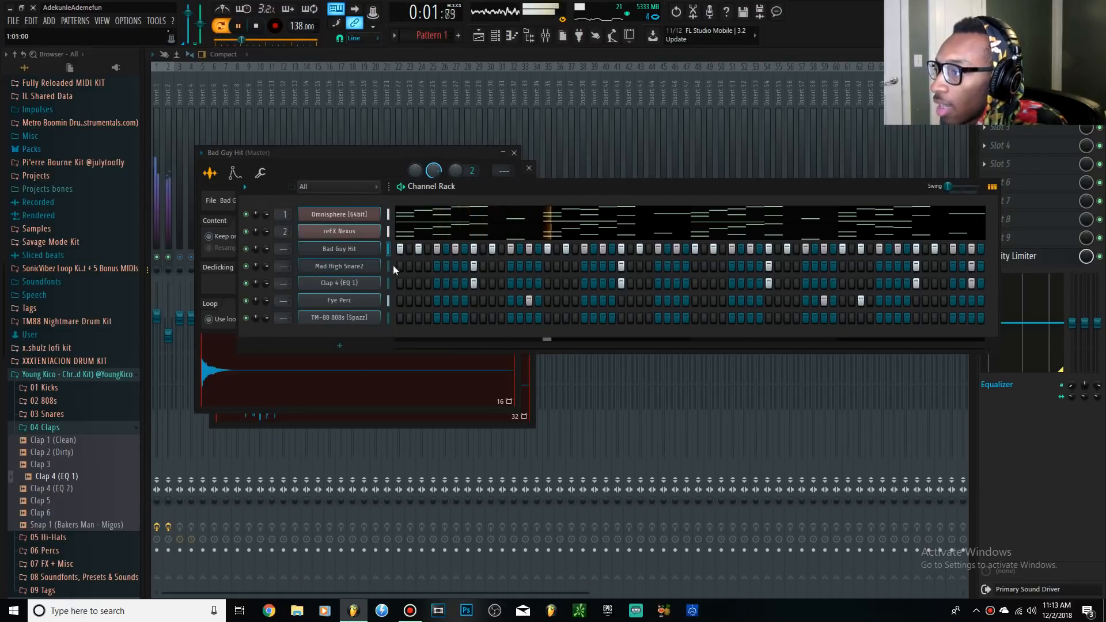
Stop playback, open the Bad Guy Hit channel's piano roll and select all of its C5 notes.
key(space)
right_click(369, 250)
click(412, 257)
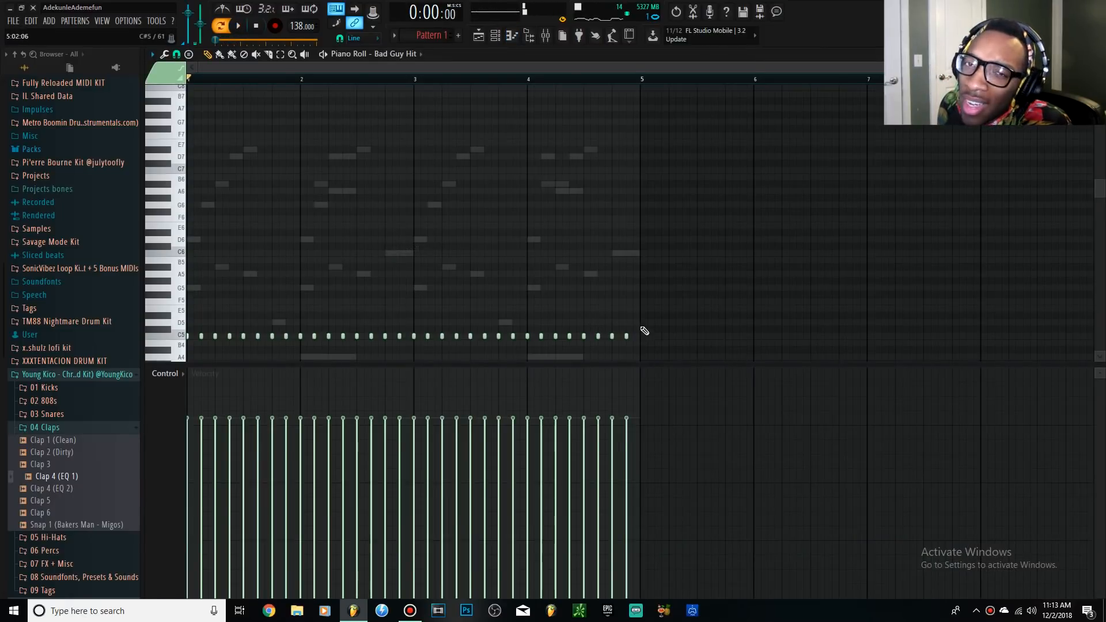
drag(637, 350, 1, 224)
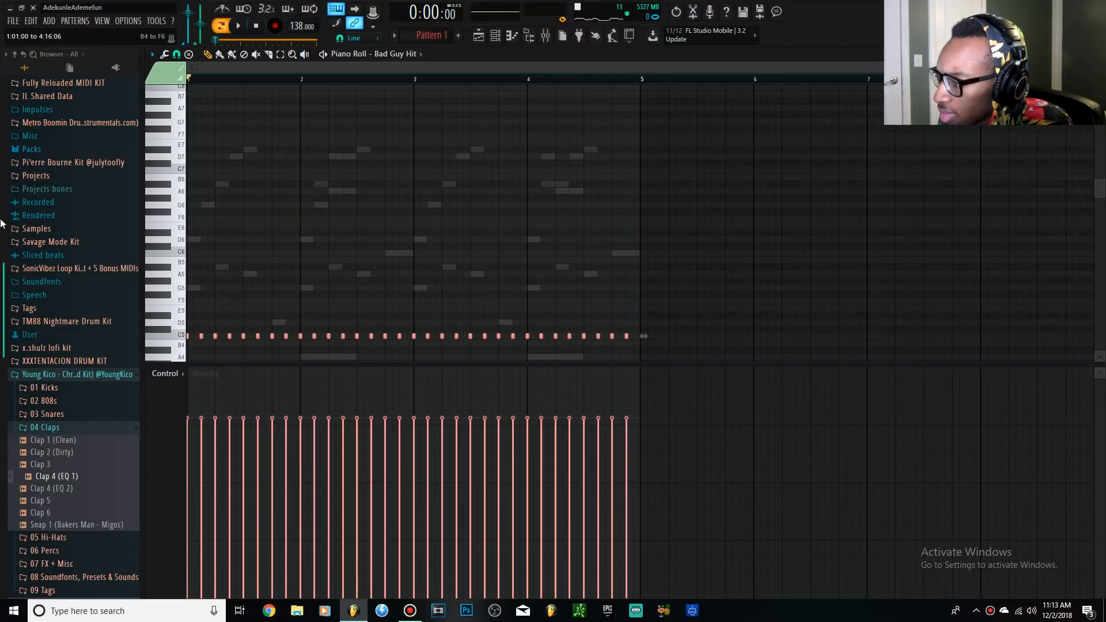
Lengthen the selected C5 notes to two steps each and chop the note on step 7 of bar 1 into four.
click(557, 110)
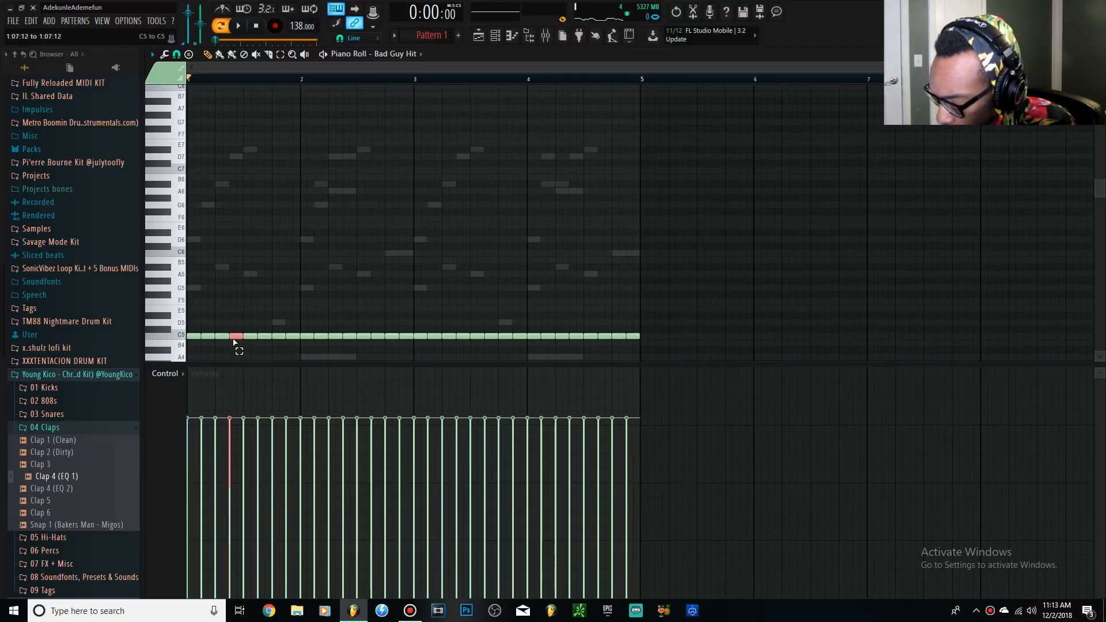
key(alt+u)
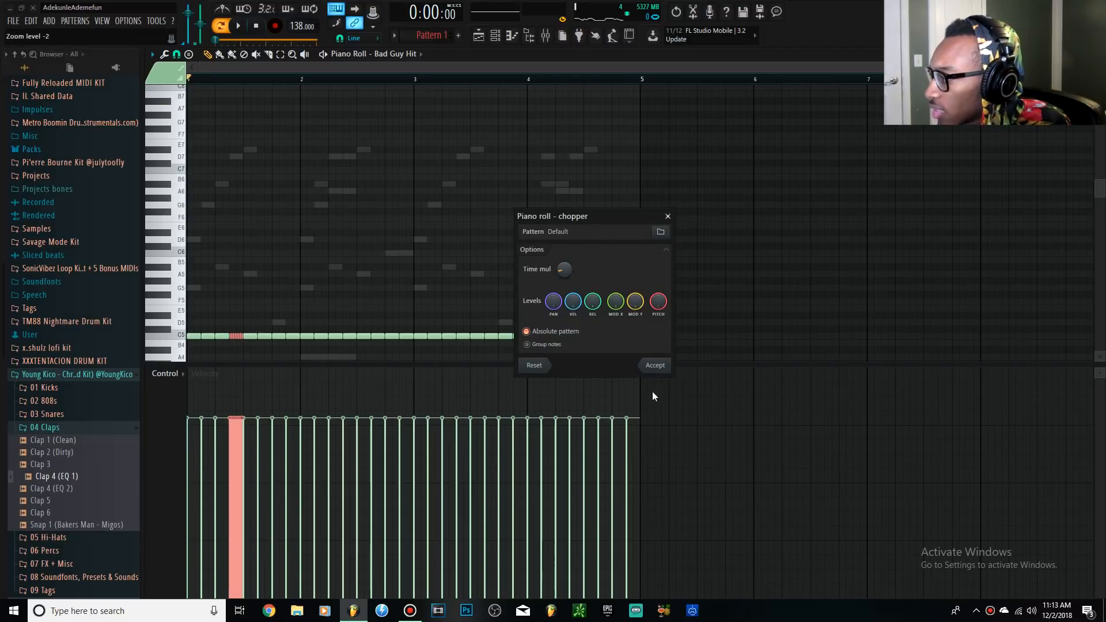
scroll(564, 274, down, 2)
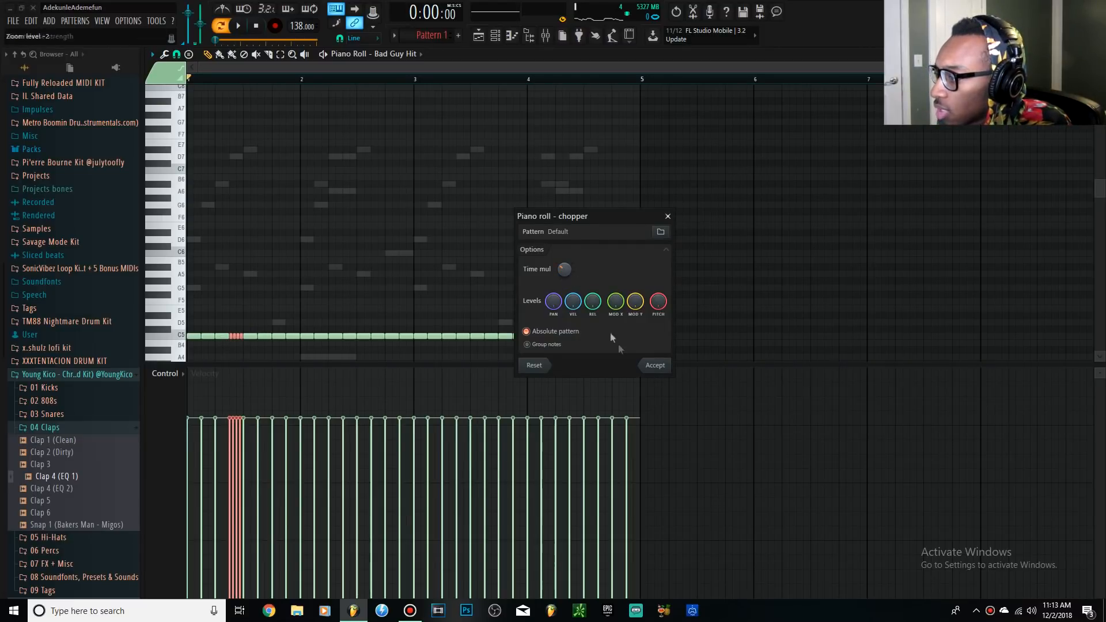
click(655, 366)
Delete the C5 notes from bar 2 onward and repeat the bar 1 hi-hat pattern through bars 2 to 4.
drag(316, 340, 703, 346)
key(Delete)
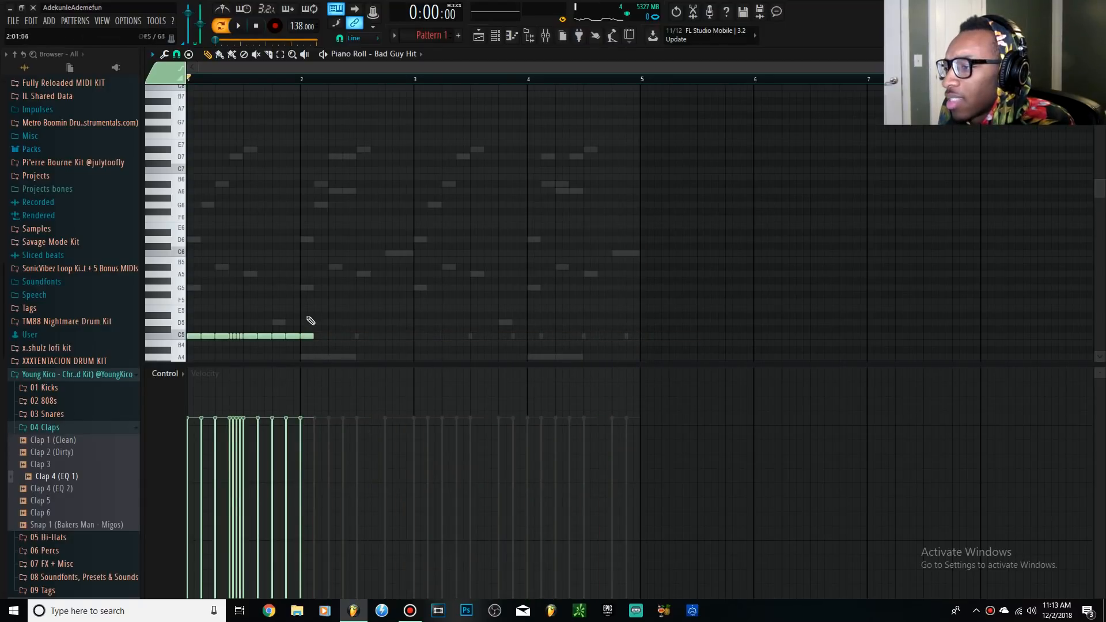
ctrl+click(264, 346)
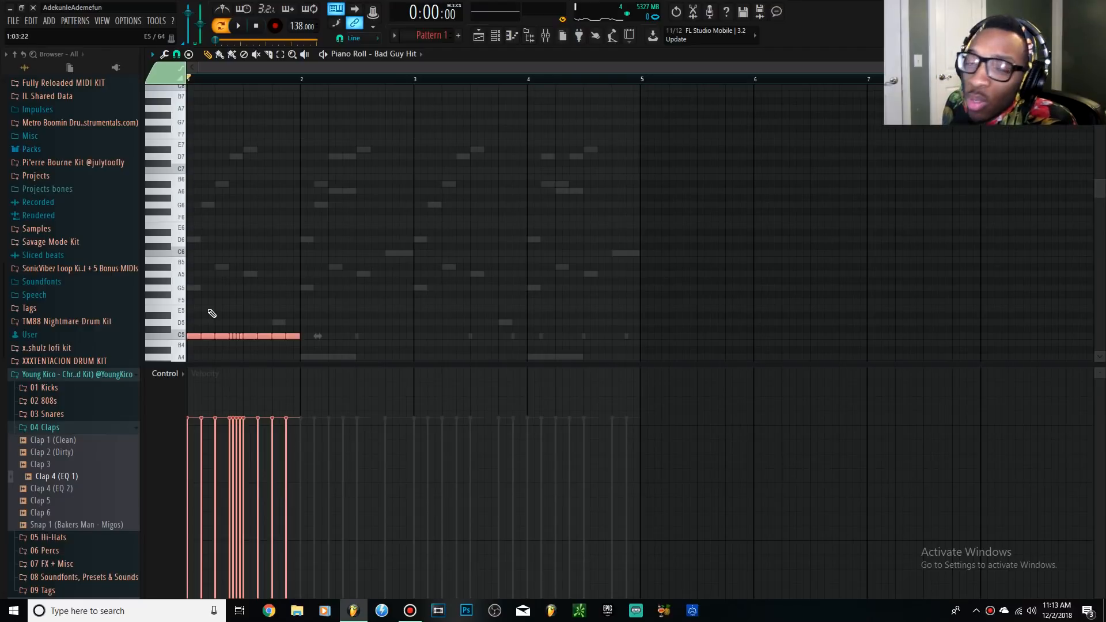
key(ctrl+b)
key(ctrl+b)
key(ctrl+b)
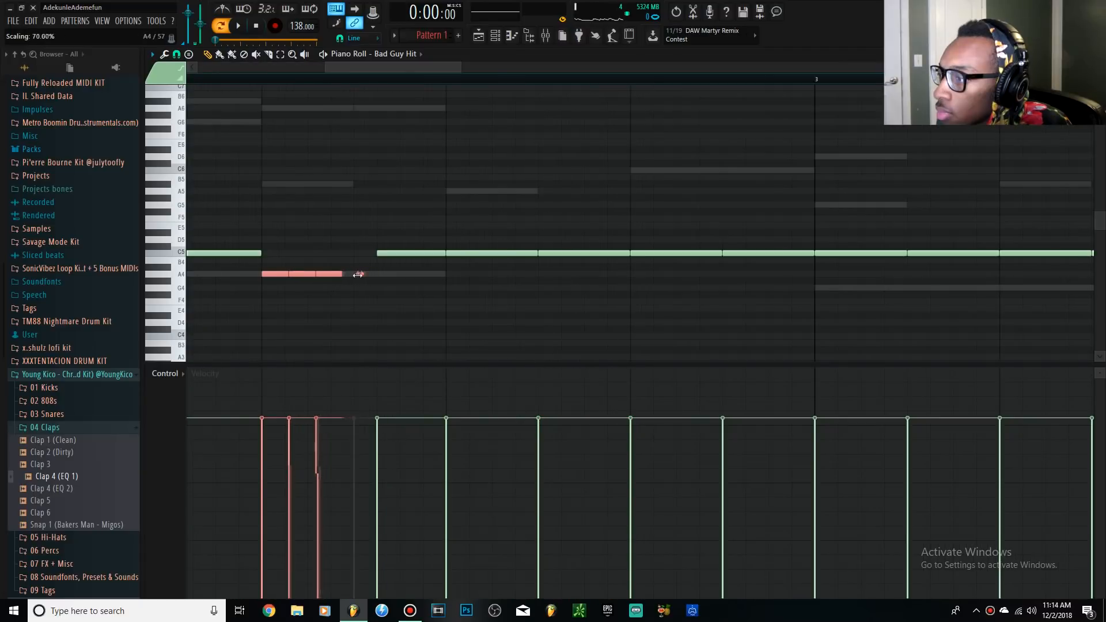
Scale the three A4 notes on step 5 of bar 2 to 60%, play the pattern and undo the last change.
drag(359, 273, 347, 274)
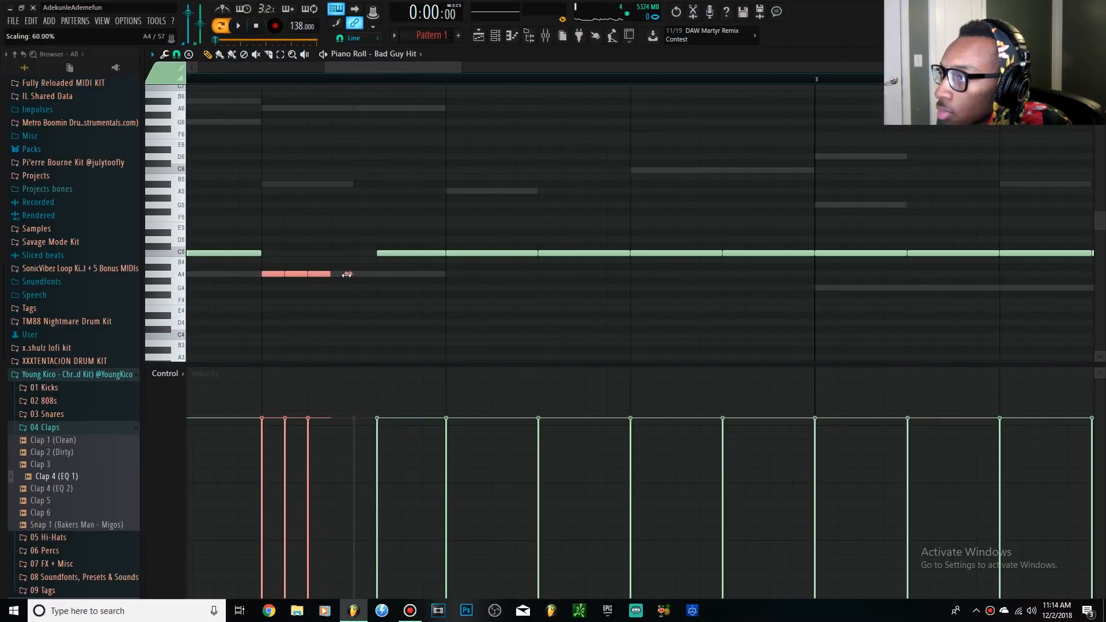
key(space)
scroll(289, 163, down, 4)
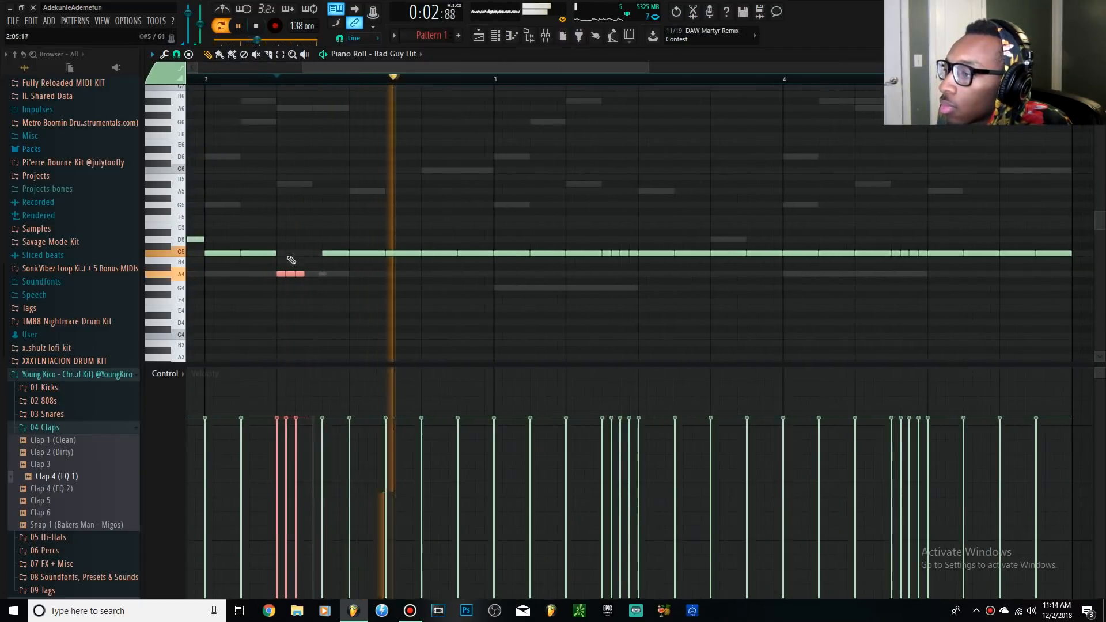
scroll(266, 196, down, 2)
drag(361, 253, 368, 253)
key(space)
key(space)
key(space)
key(ctrl+z)
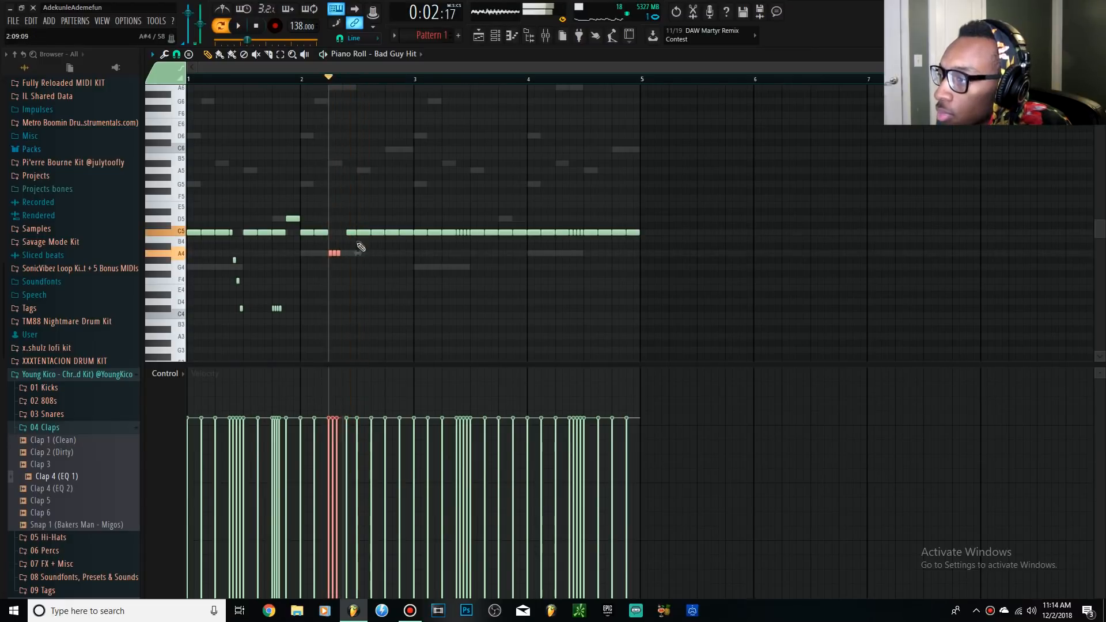
Fit the three A4 notes in bar 2 between steps 5 and 7, start the following C5 note on step 7, and preview.
scroll(356, 246, up, 3)
drag(325, 251, 329, 233)
key(space)
key(space)
key(space)
scroll(334, 233, down, 3)
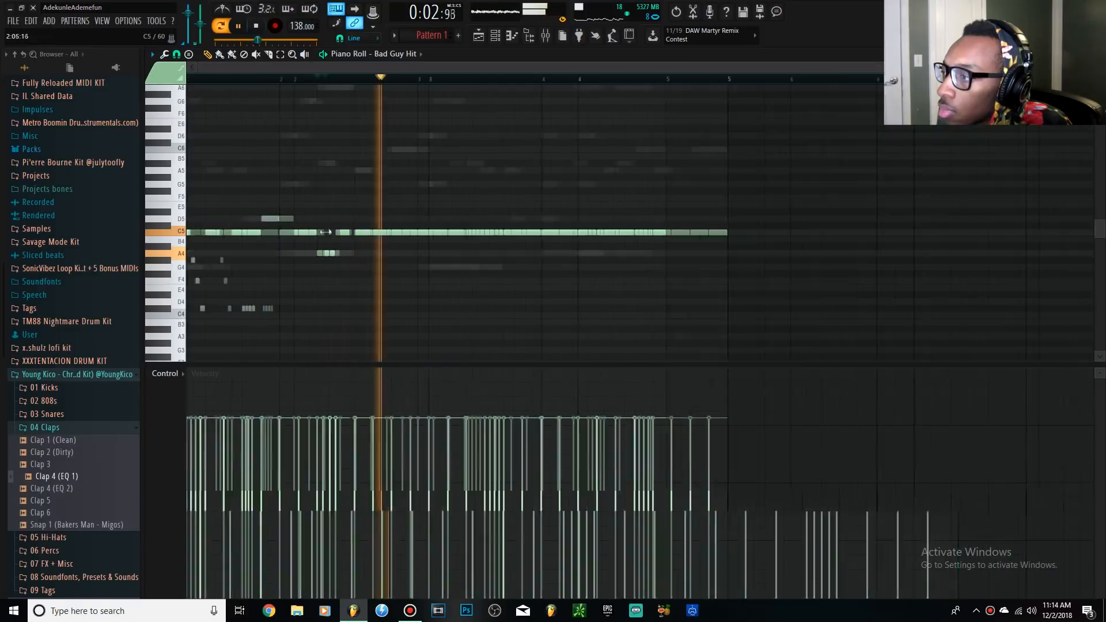
key(space)
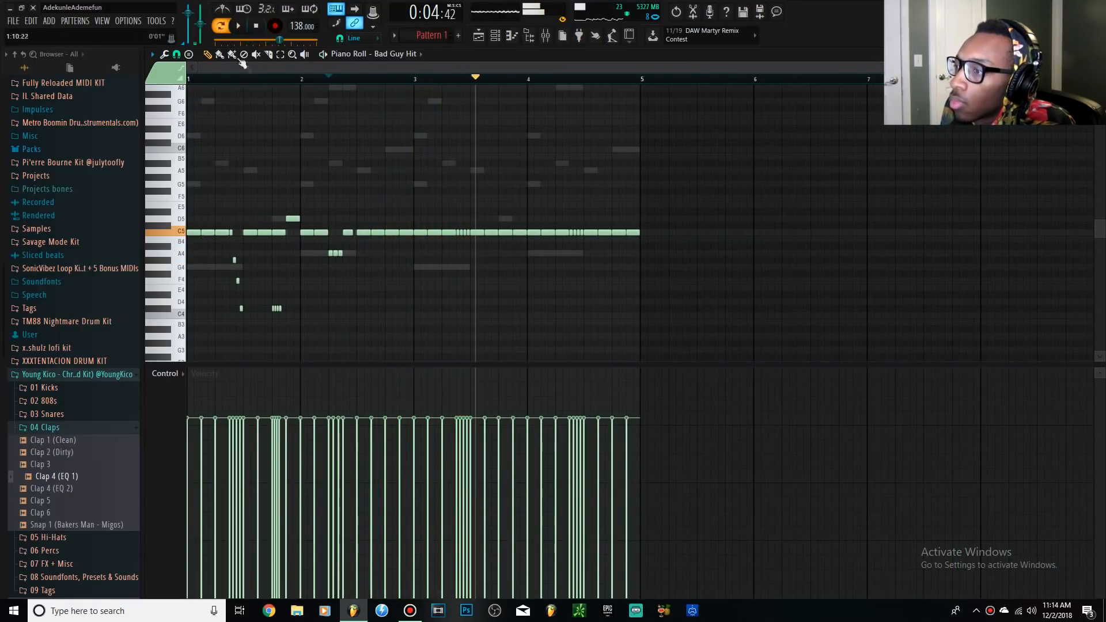
key(space)
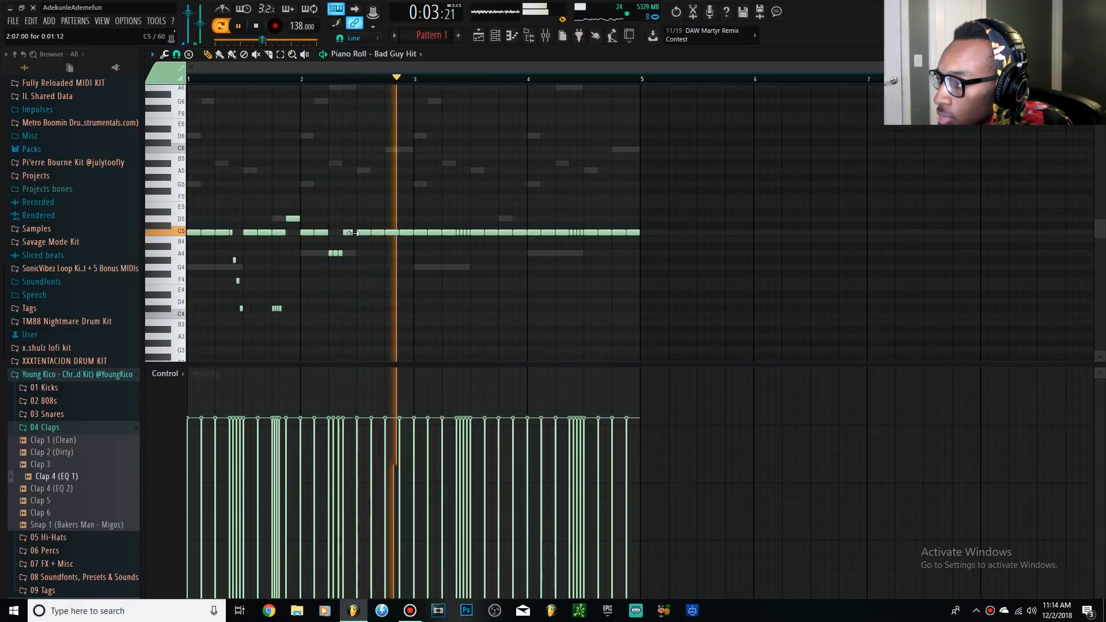
Add two E4 notes, each two steps long, on steps 13 and 15 of bar 2 and listen to the pattern.
key(space)
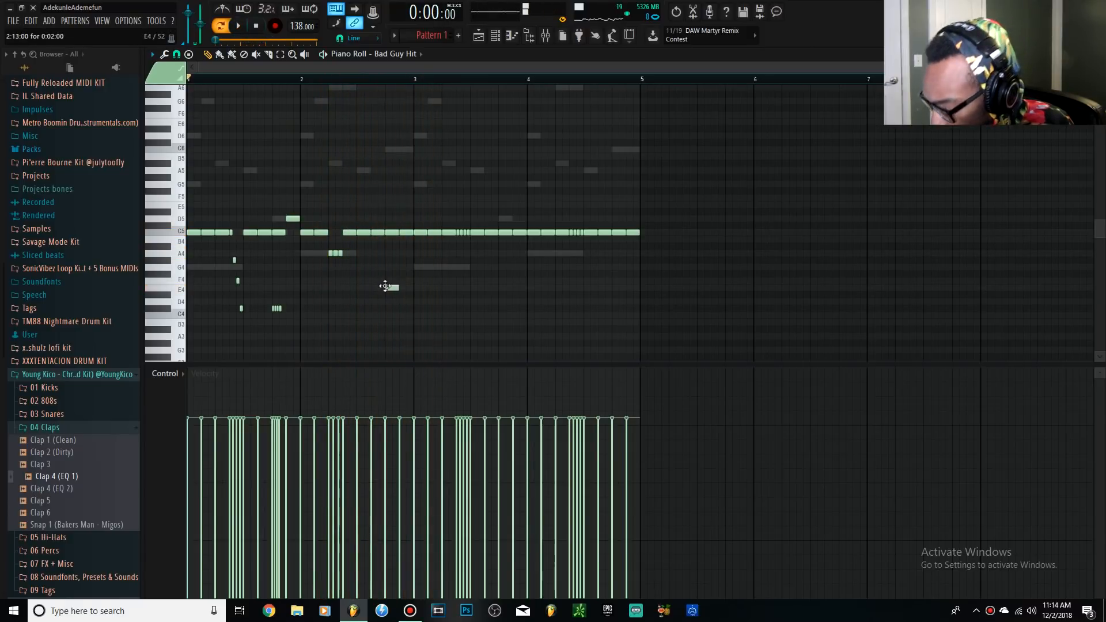
click(410, 287)
key(space)
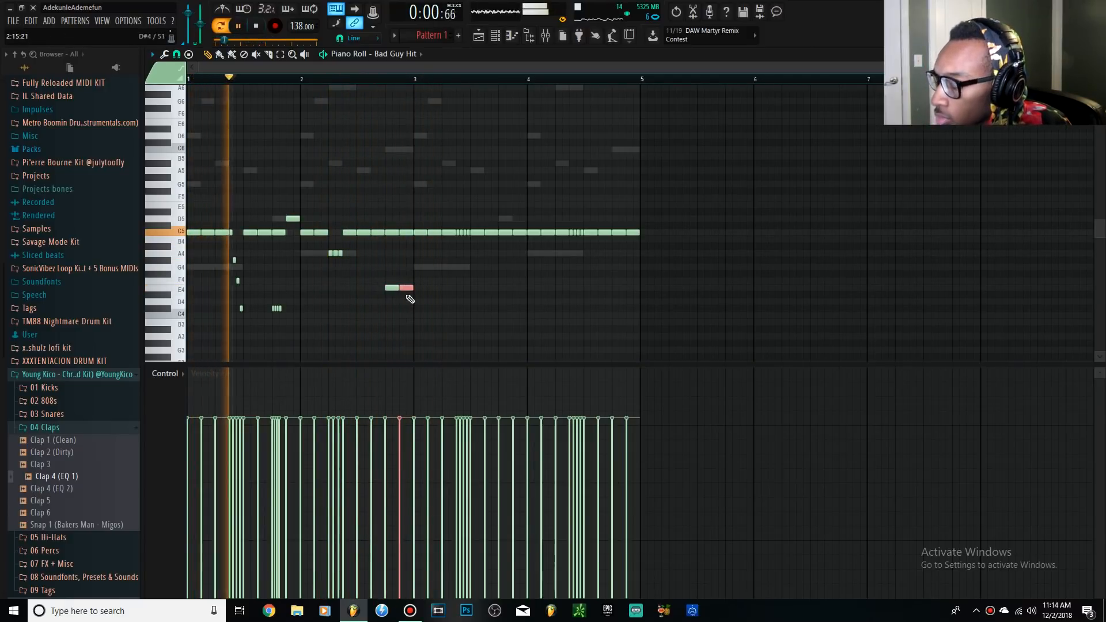
scroll(406, 296, up, 3)
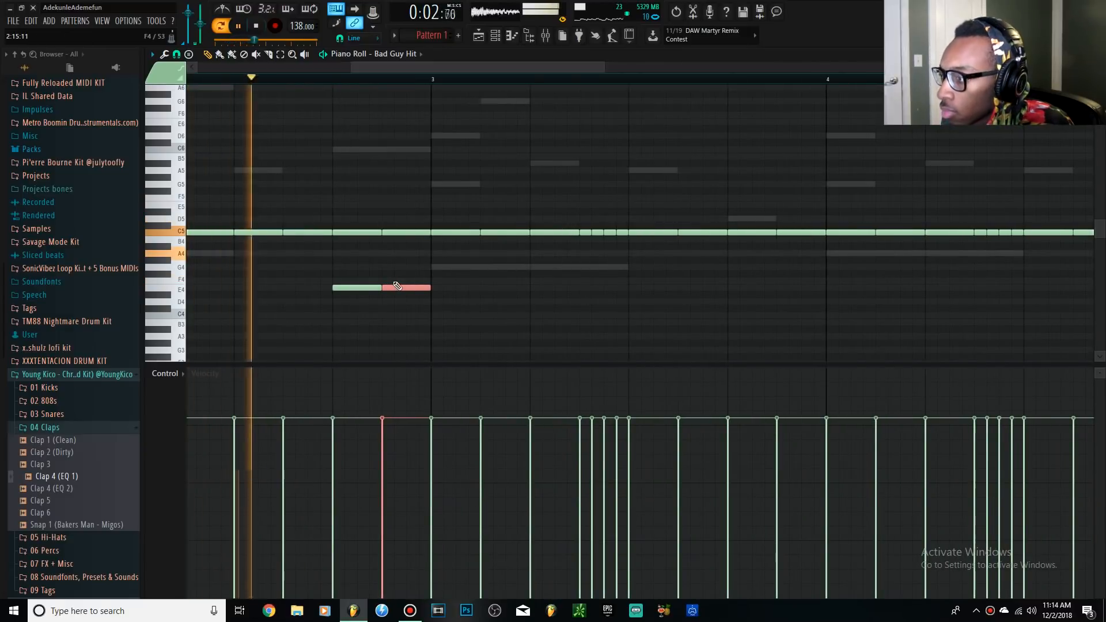
scroll(449, 300, down, 3)
key(space)
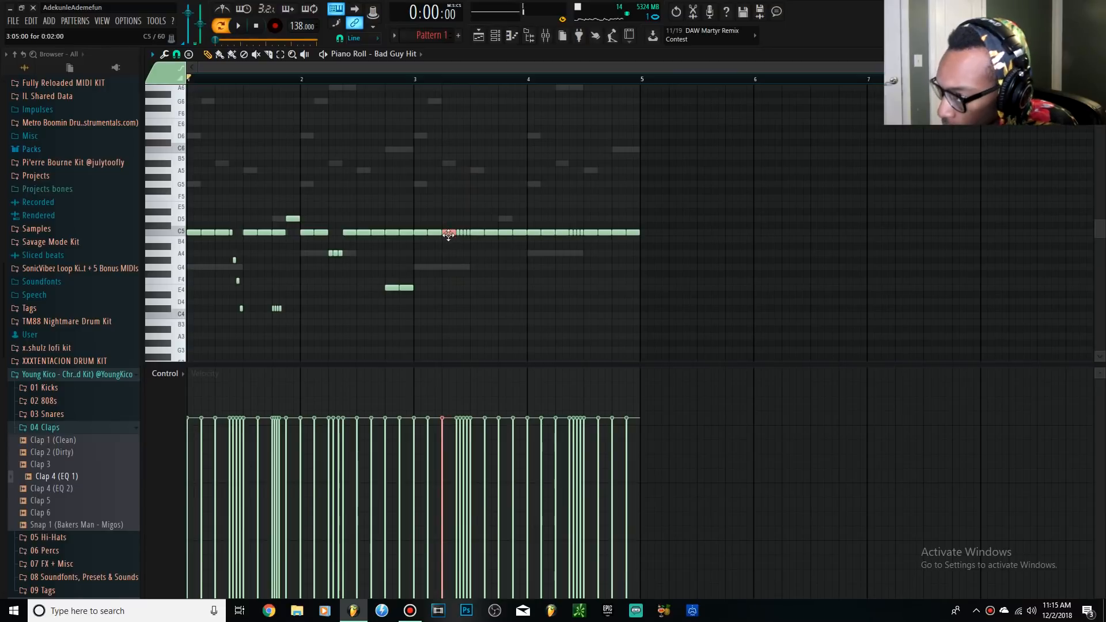
Chop the C5 note on step 5 of bar 3 into four at C#5 and lower the following four-note roll to A4.
key(alt+u)
click(650, 365)
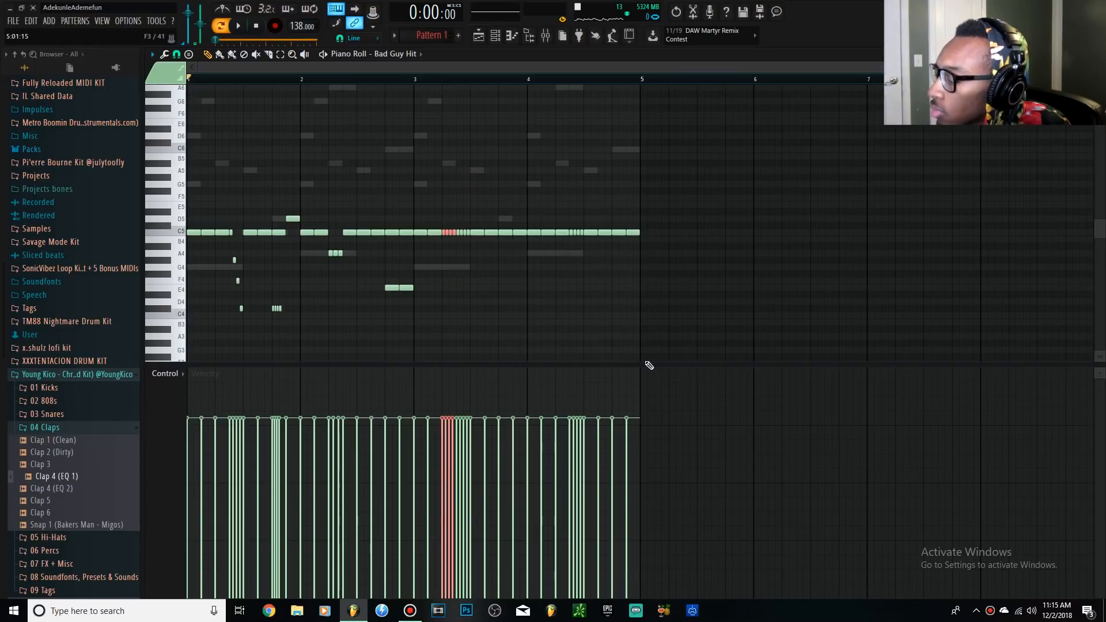
scroll(545, 242, up, 3)
drag(368, 245, 393, 231)
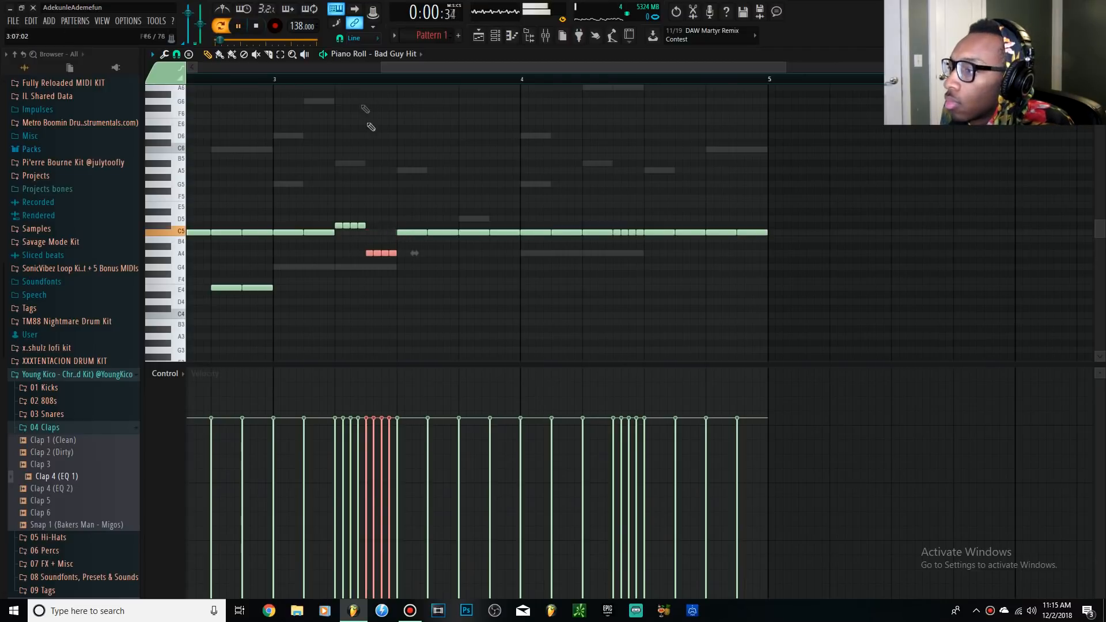
scroll(363, 115, down, 3)
Save the project as untitled.flp in the Jukes (80 BPM) folder and stop playback.
key(ctrl+s)
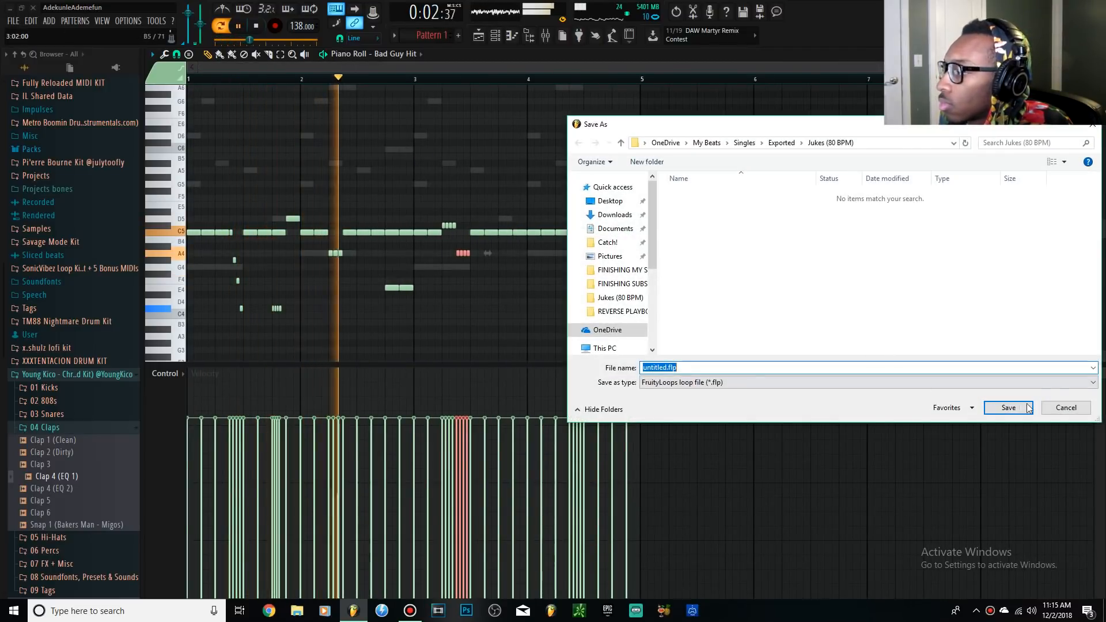
click(1028, 407)
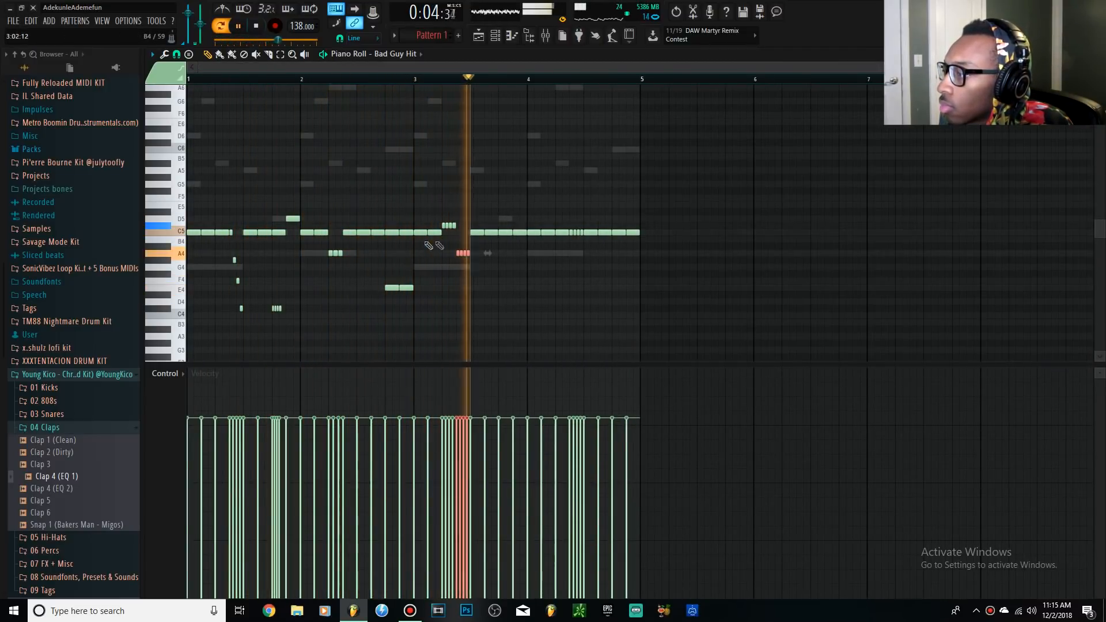
key(space)
Add three evenly spaced E4 notes from step 13 of bar 3 to the start of bar 4 and preview them.
click(496, 287)
scroll(500, 288, up, 3)
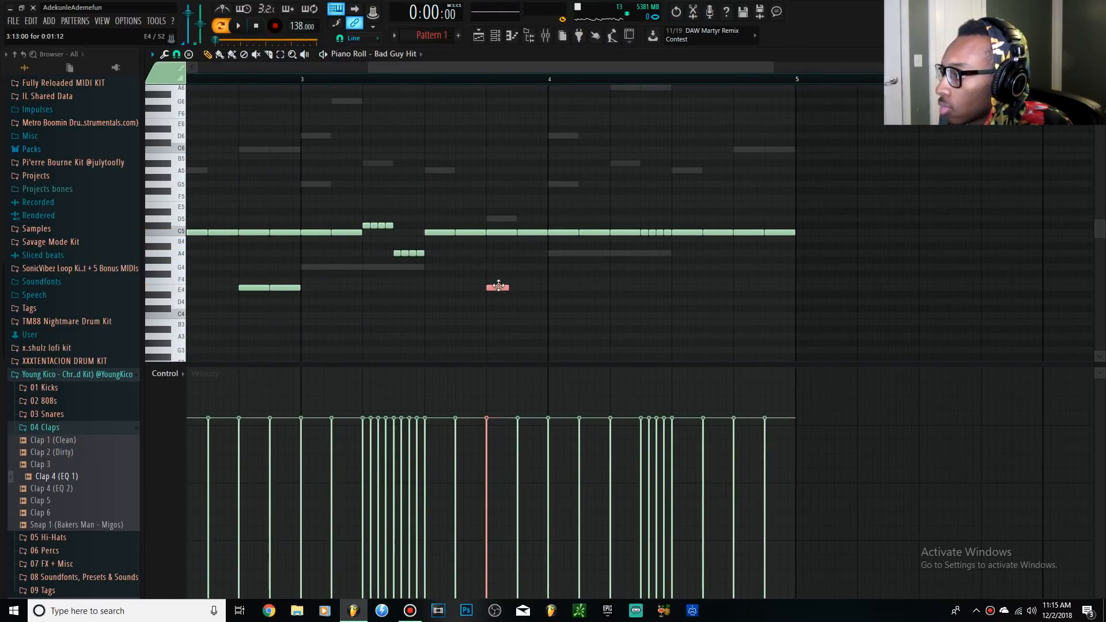
key(ctrl+b)
key(ctrl+b)
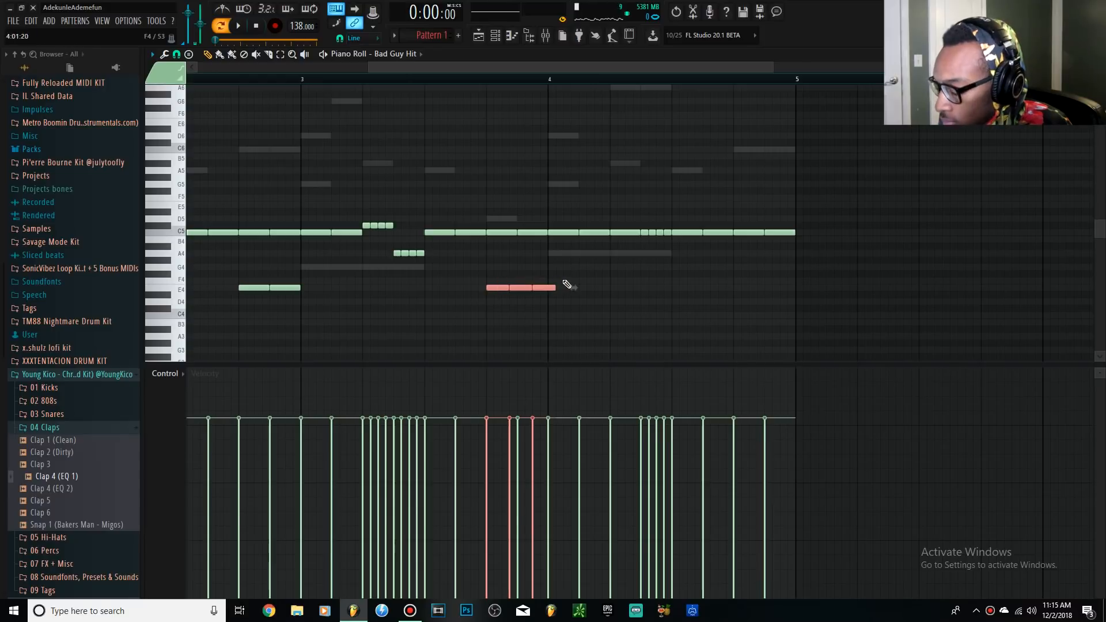
drag(563, 280, 560, 280)
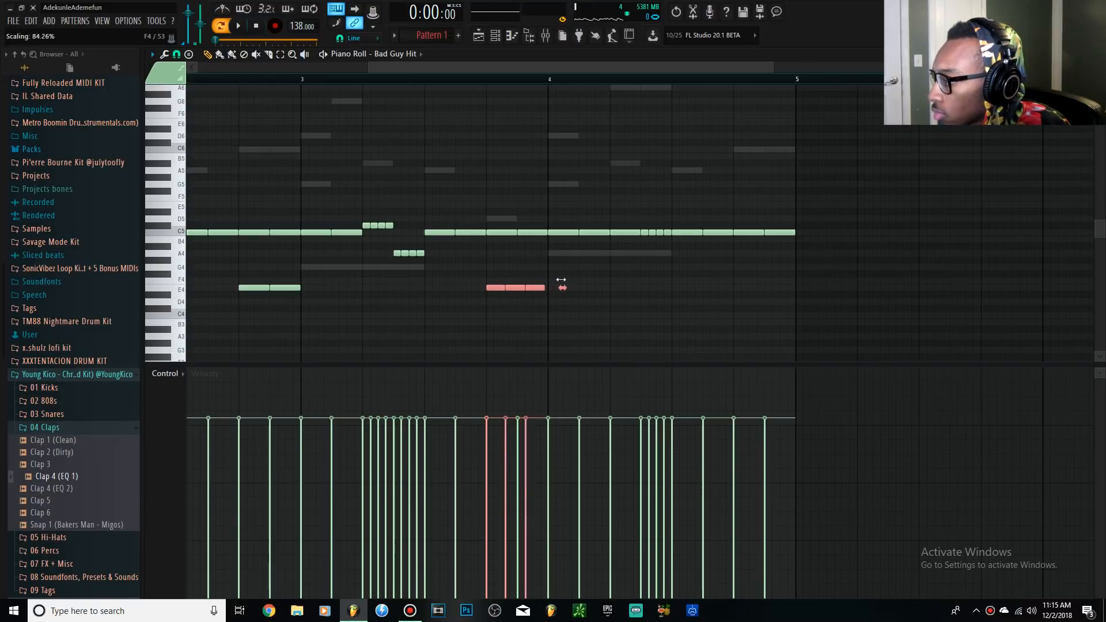
scroll(557, 281, up, 5)
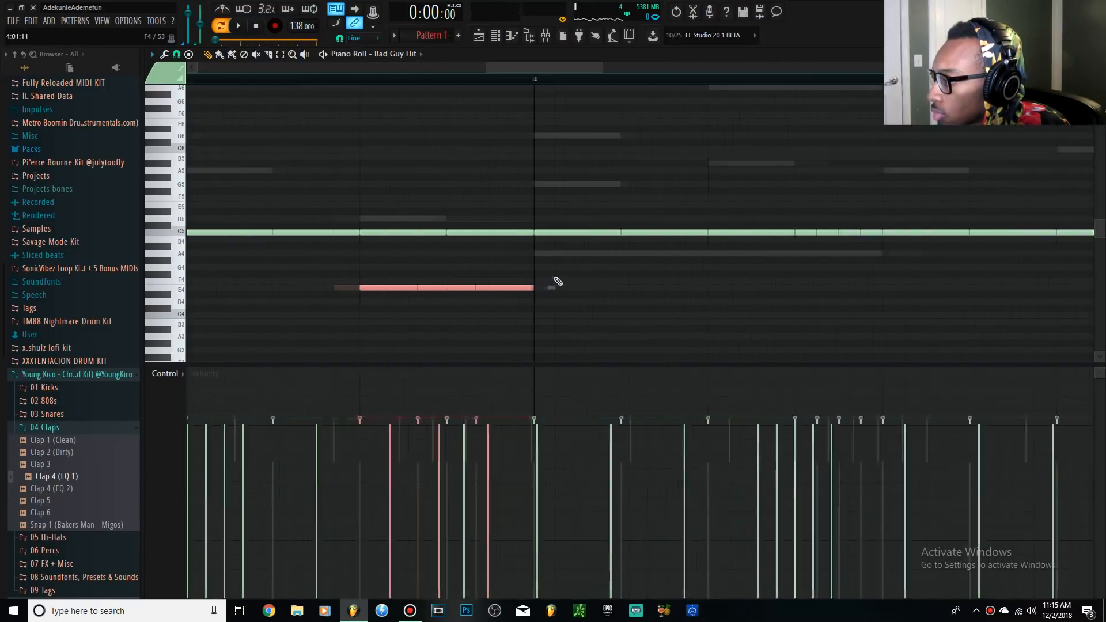
key(space)
scroll(522, 229, down, 4)
scroll(522, 229, down, 4)
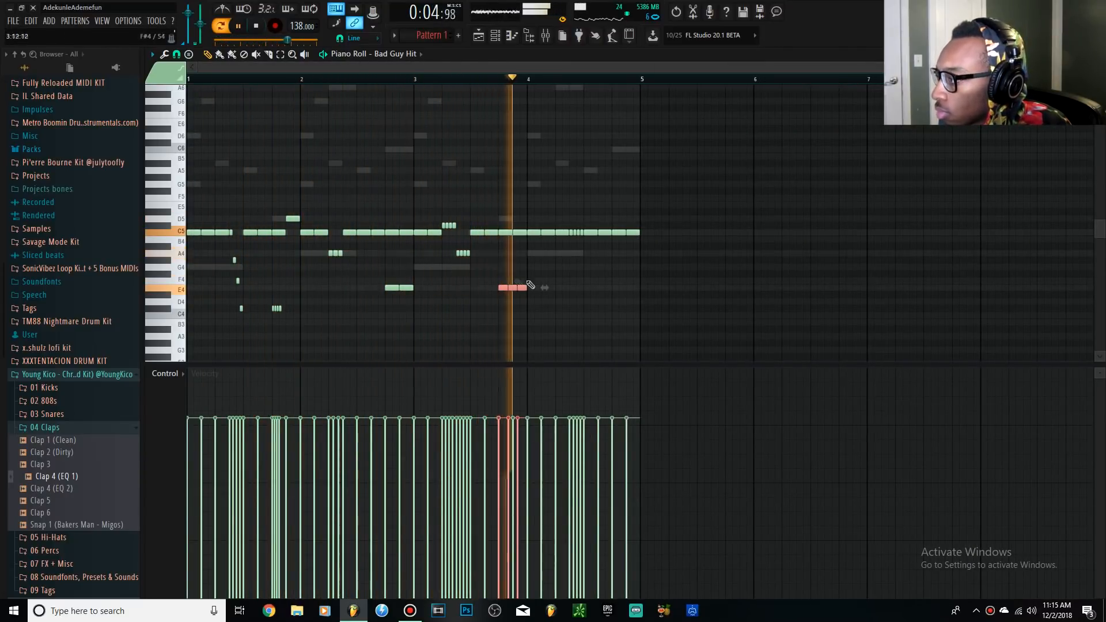
key(space)
Add a G#4 note on step 9 and an F4 note on step 13 of bar 4, each four steps long, during playback.
drag(610, 289, 587, 289)
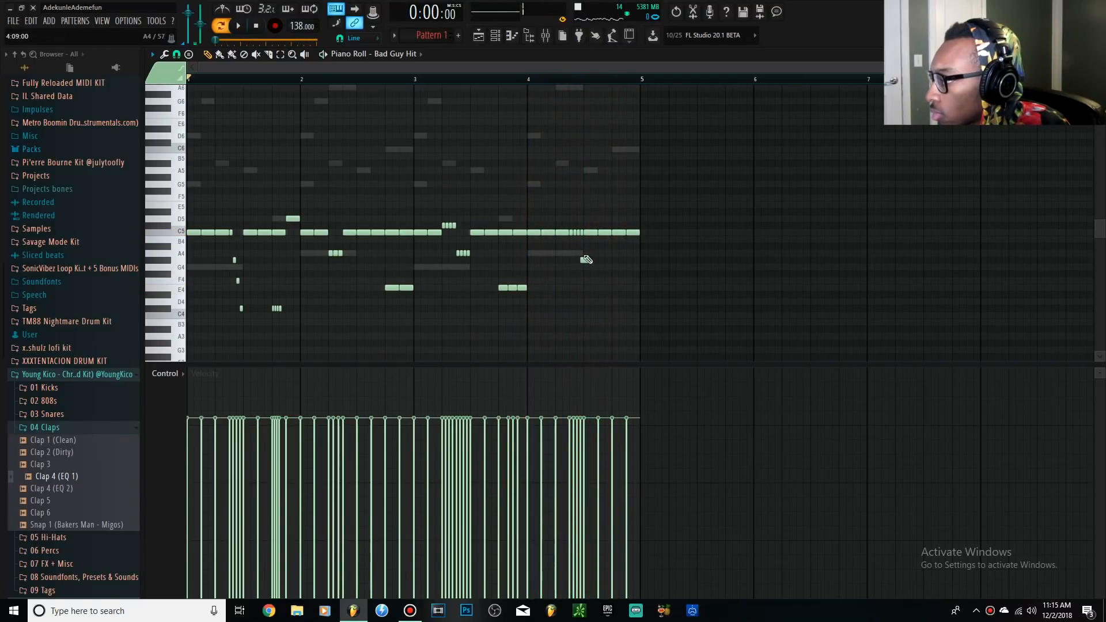
key(space)
scroll(592, 250, up, 4)
drag(657, 291, 578, 255)
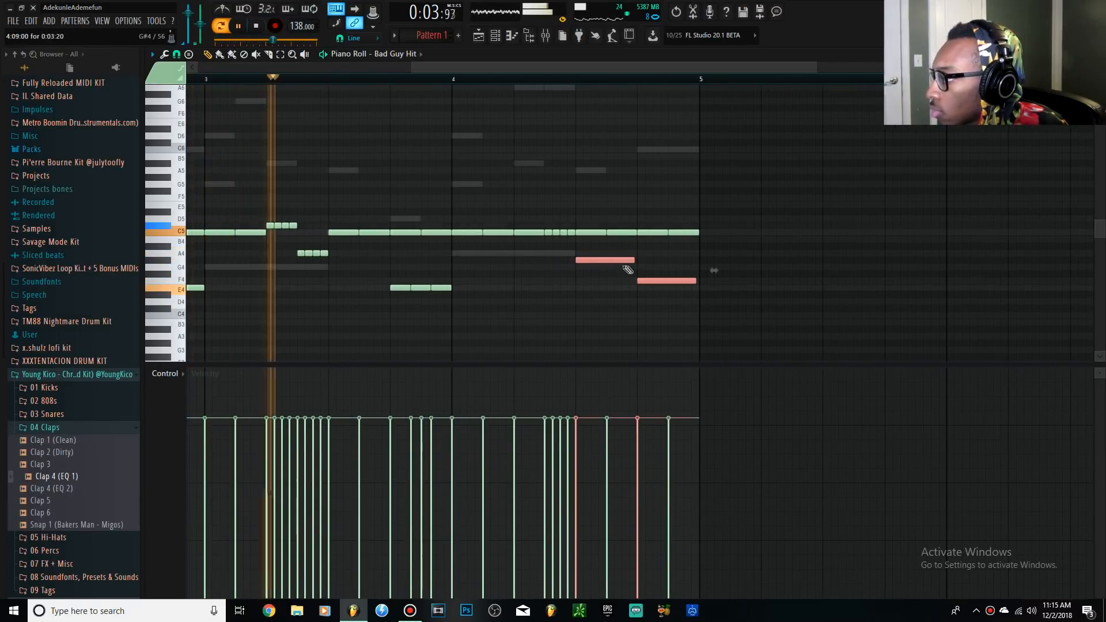
drag(631, 261, 639, 261)
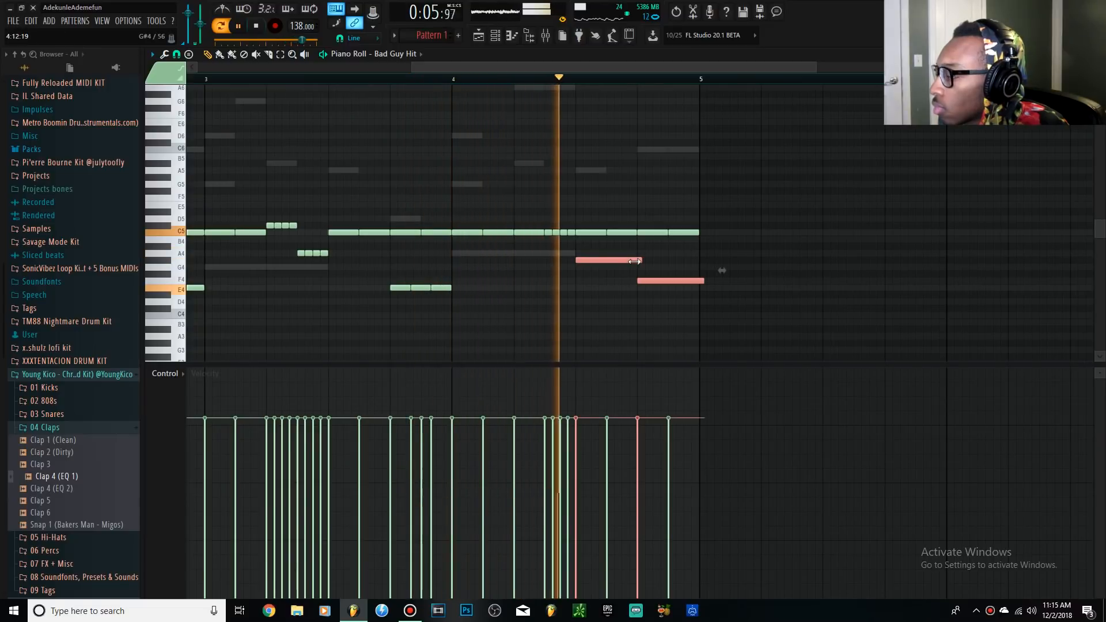
scroll(506, 252, down, 4)
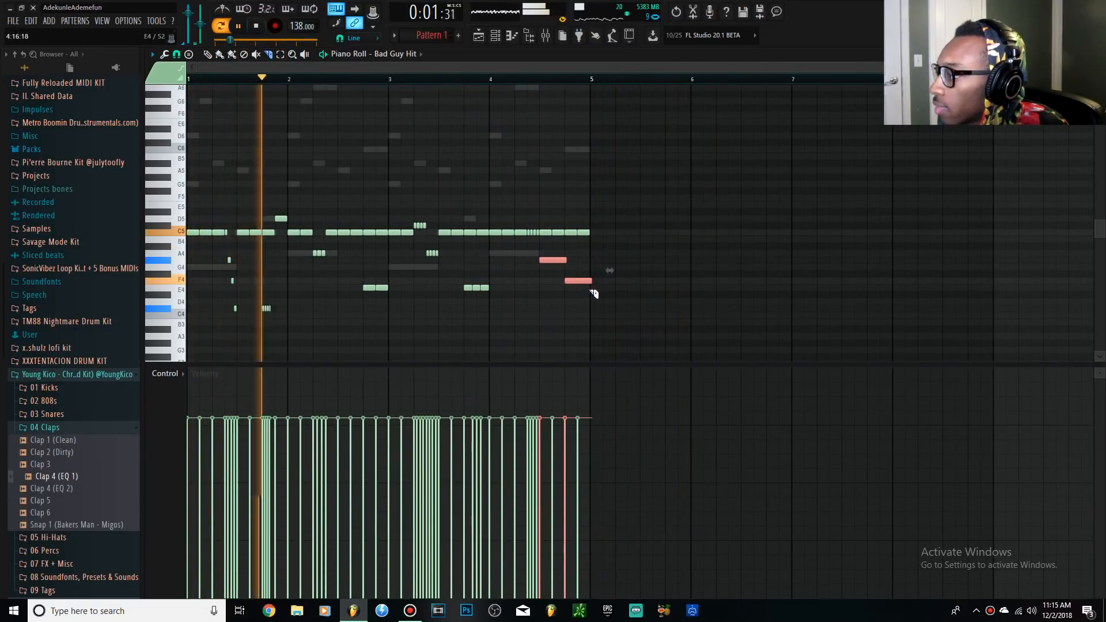
click(569, 266)
scroll(551, 251, up, 3)
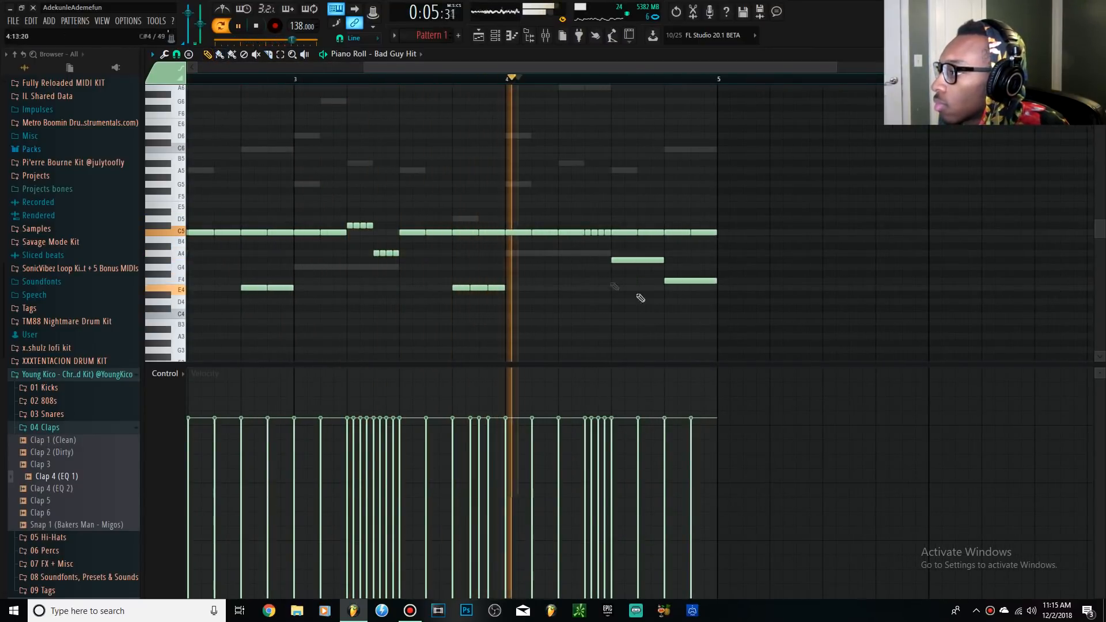
scroll(573, 250, down, 3)
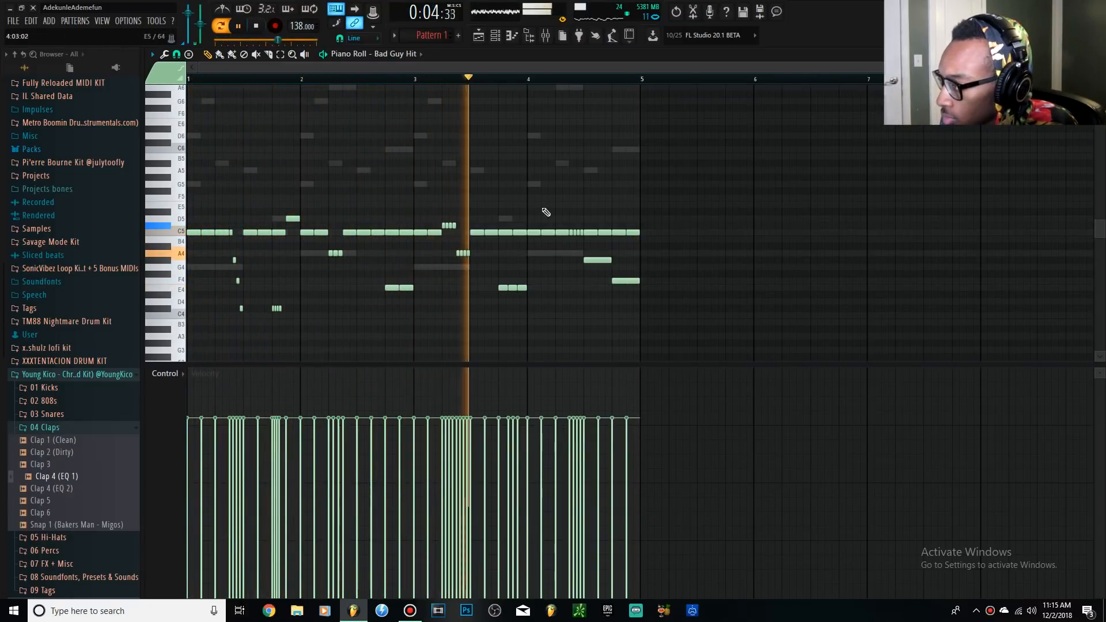
Flip the C#5 and A4 rolls on steps 5 to 8 of bar 3 horizontally, preserving their start times.
drag(468, 256, 440, 222)
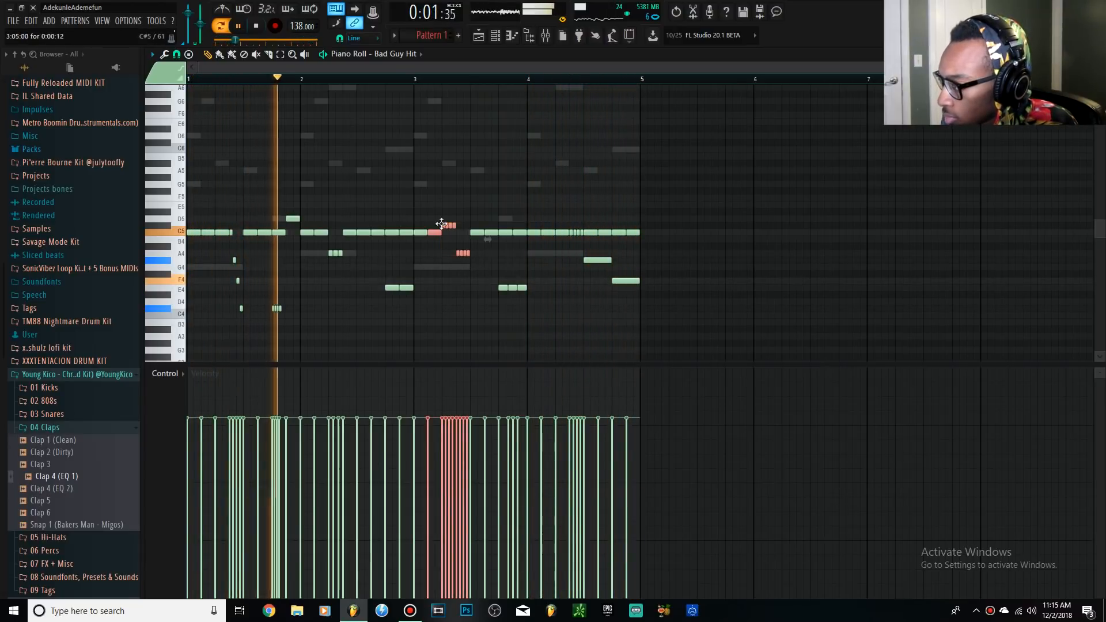
drag(464, 260, 444, 229)
key(alt+u)
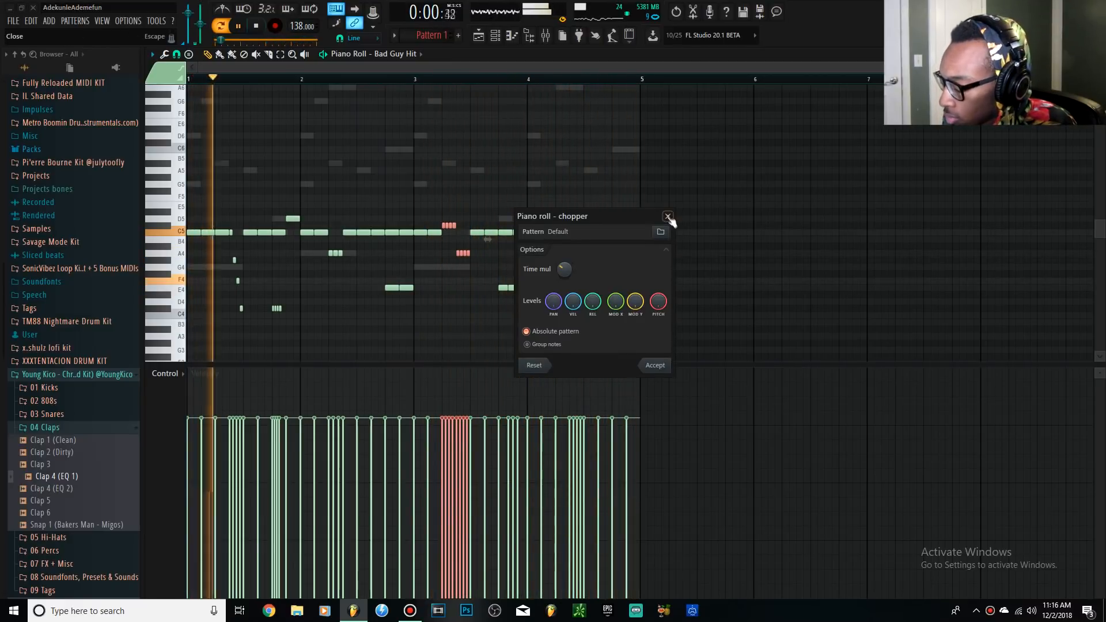
click(668, 217)
key(alt+y)
key(space)
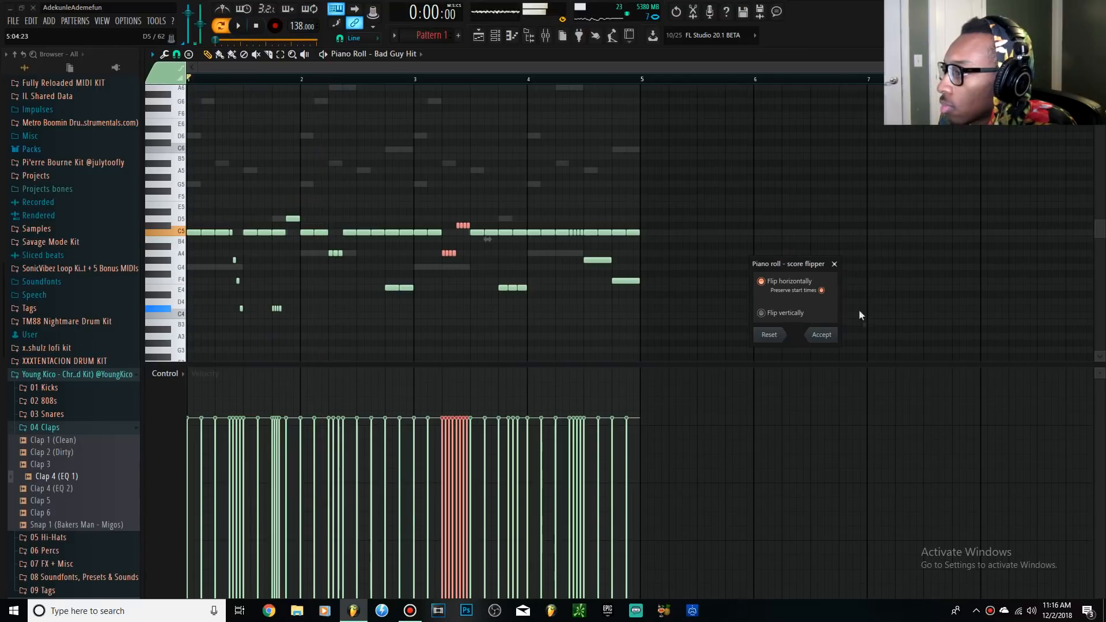
click(820, 335)
key(space)
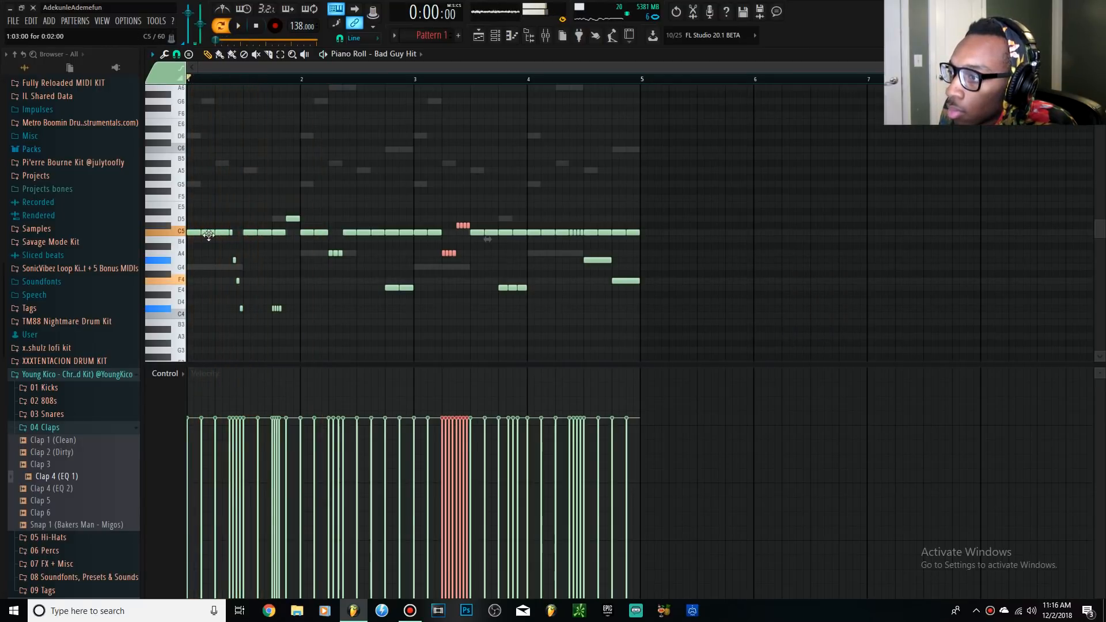
Delete the C5 note at the start of bar 1 and move the descending roll from step 7 into its place.
right_click(196, 234)
key(space)
key(space)
drag(231, 231, 244, 333)
drag(237, 284, 195, 282)
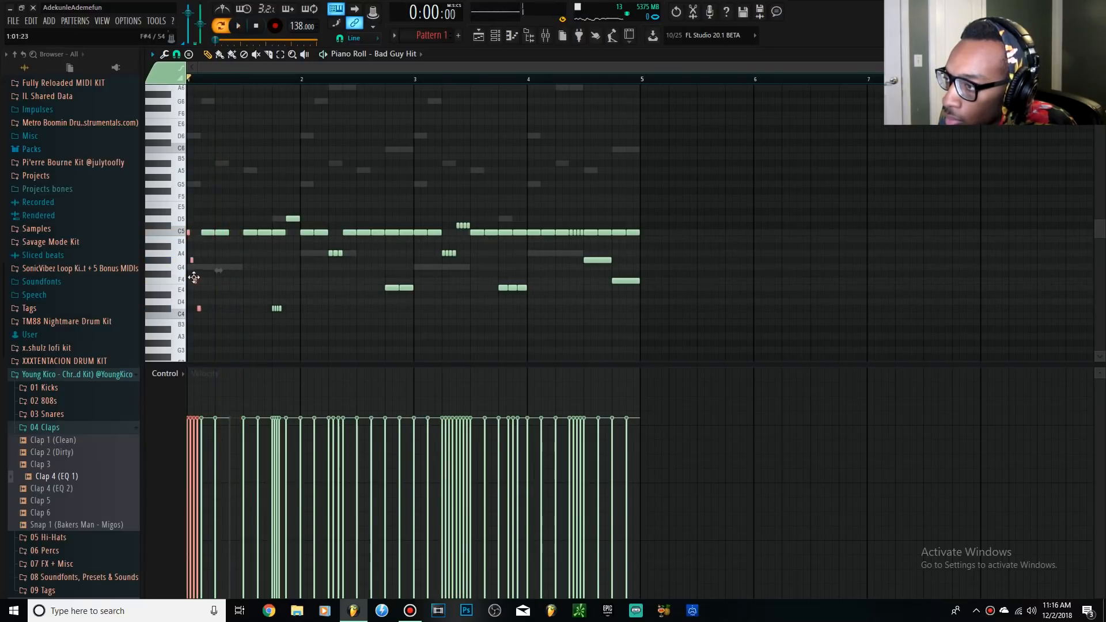
key(space)
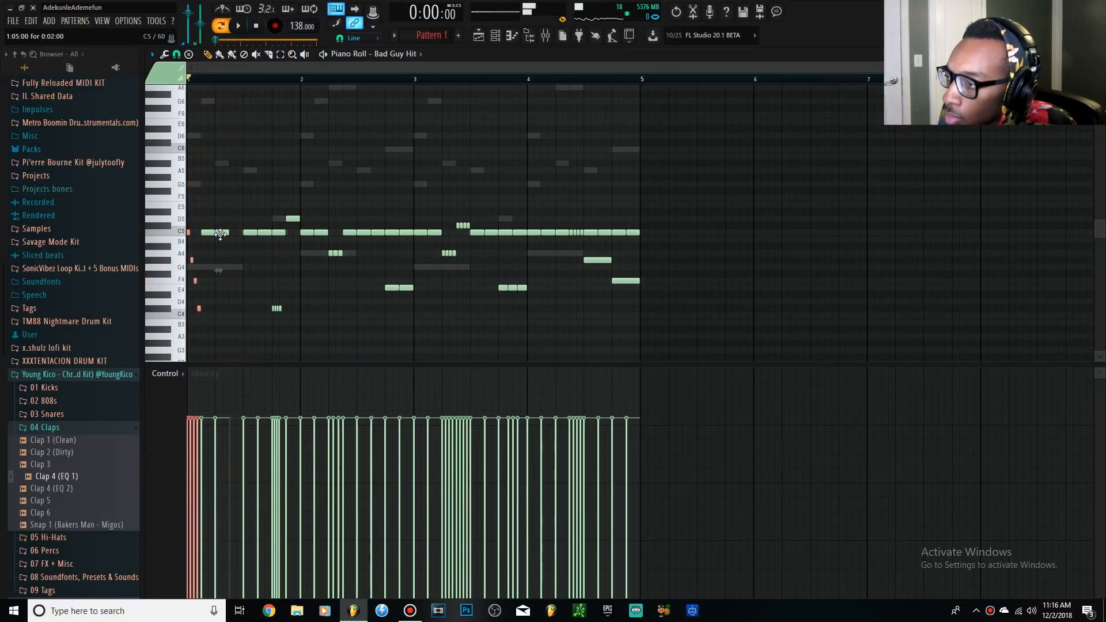
Add a two-step D4 note on step 7 of bar 1, chop it into a four-note roll, and preview the pattern.
click(221, 234)
click(236, 302)
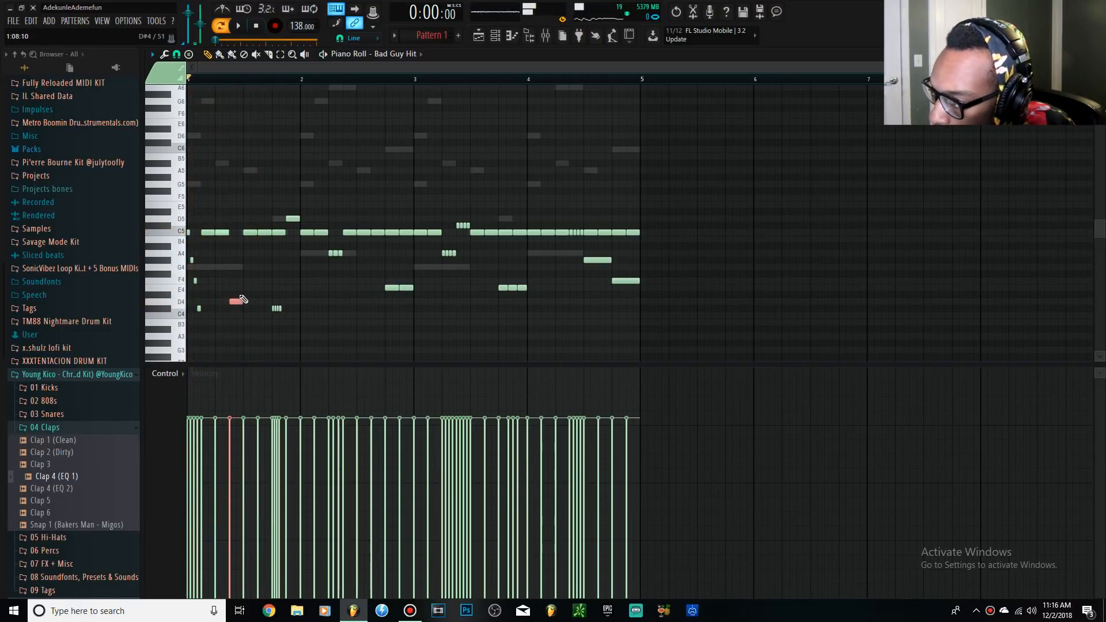
key(alt+u)
key(space)
key(Return)
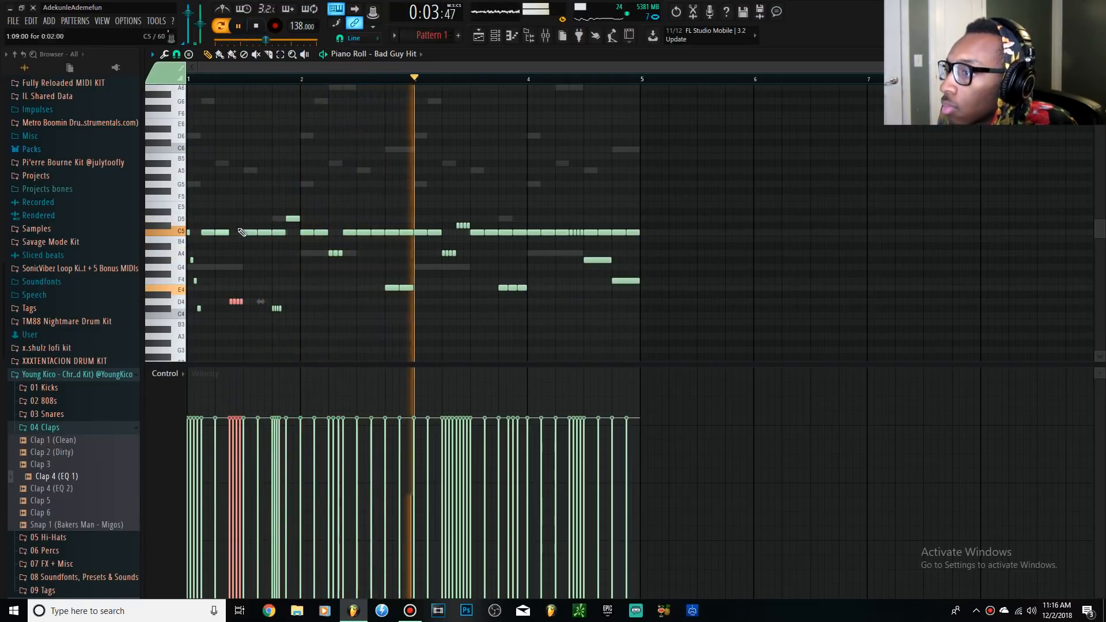
key(space)
key(space)
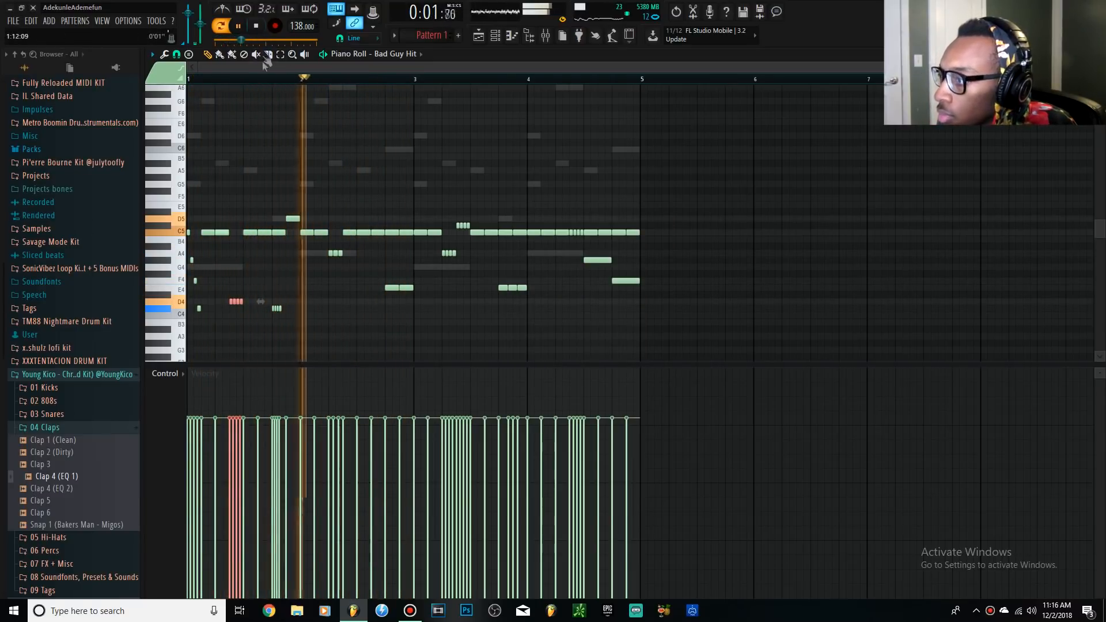
key(ctrl+s)
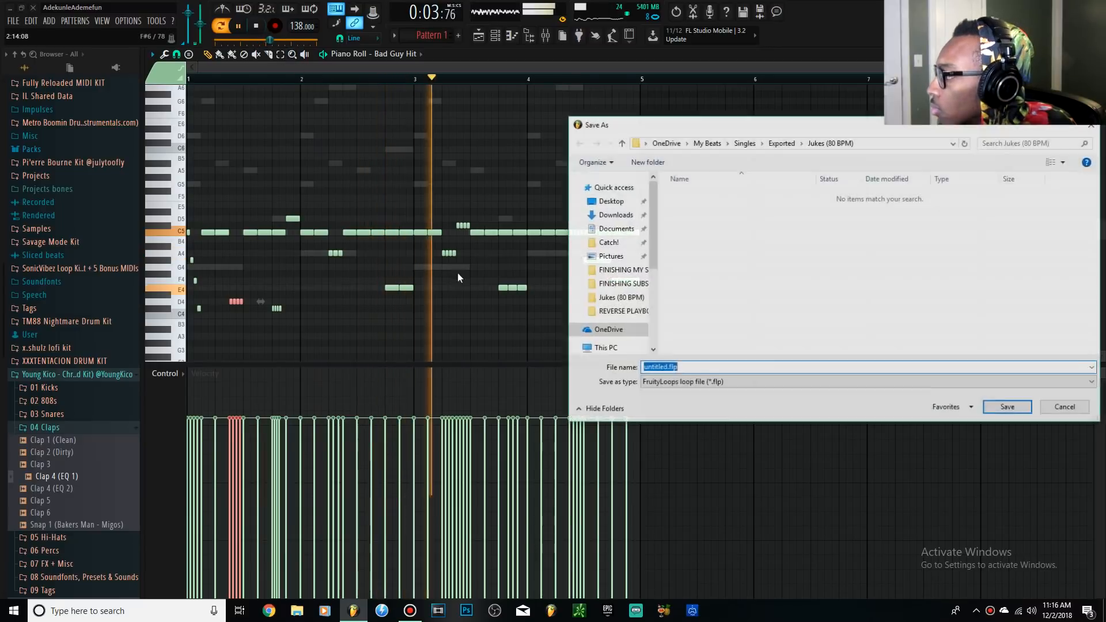
click(1065, 406)
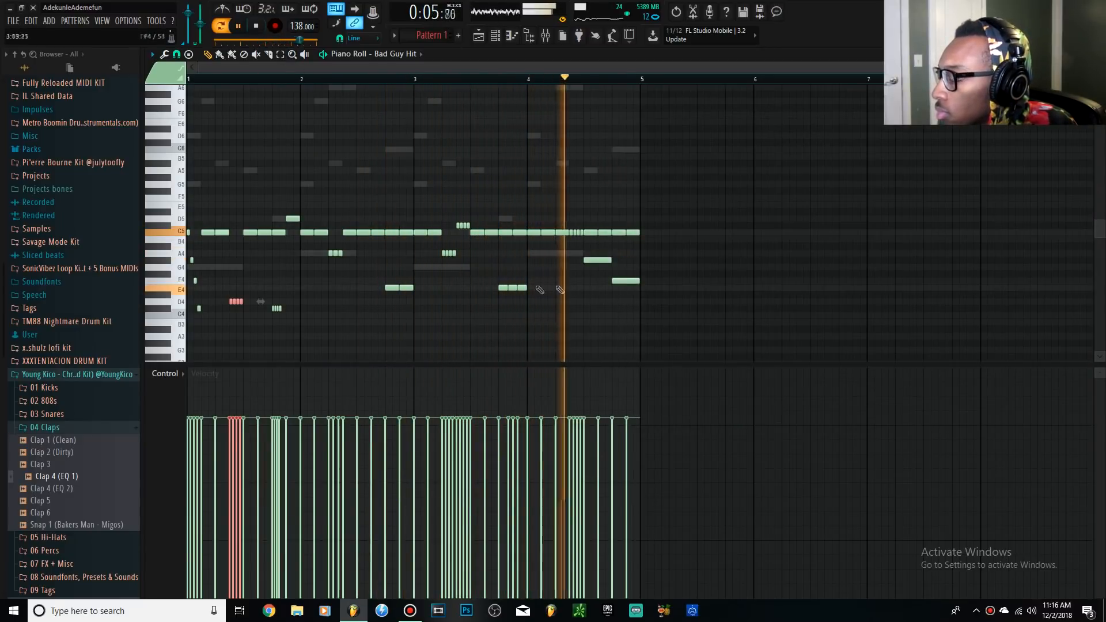
click(646, 308)
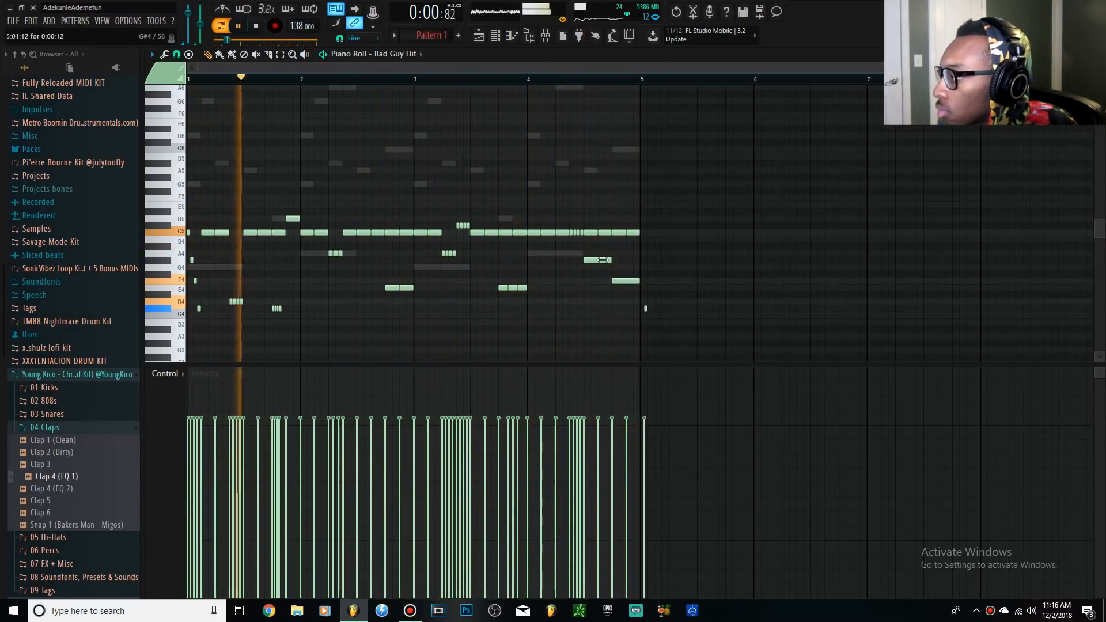
right_click(646, 309)
Raise the velocities of the G#4 and F4 notes in bar 4 slightly and bring up the channel rack after a preview.
key(space)
drag(644, 294, 573, 243)
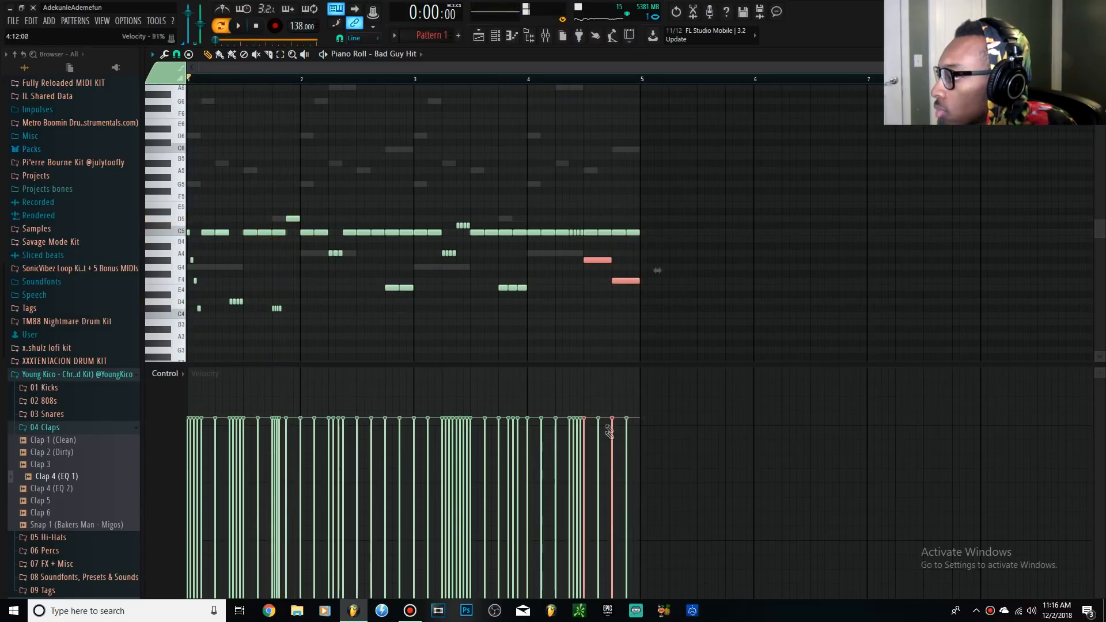
drag(605, 409, 614, 405)
key(space)
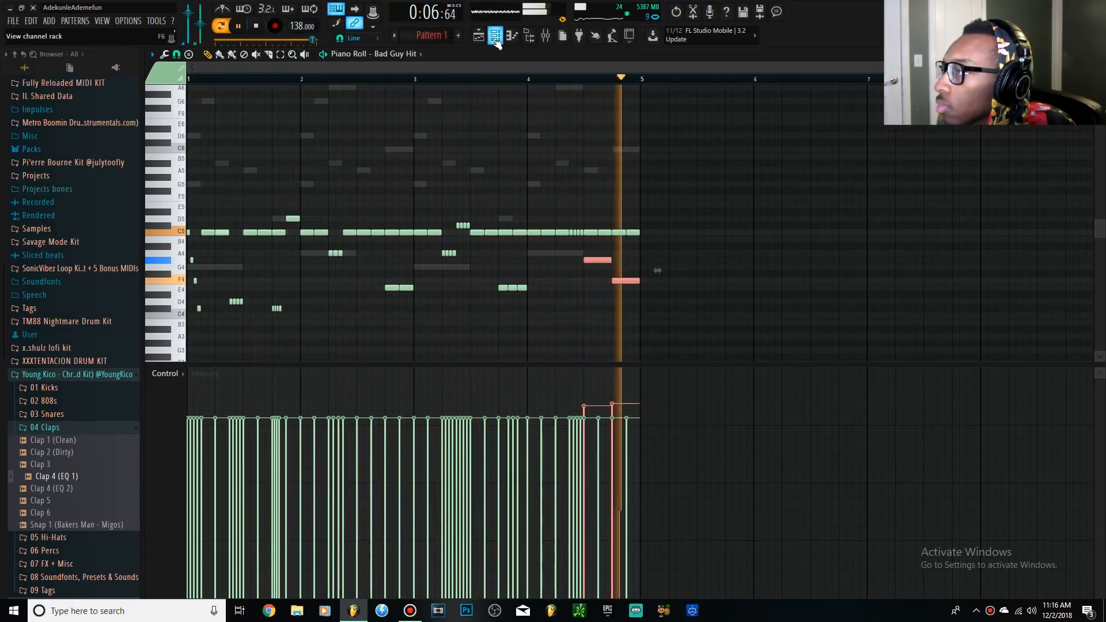
key(space)
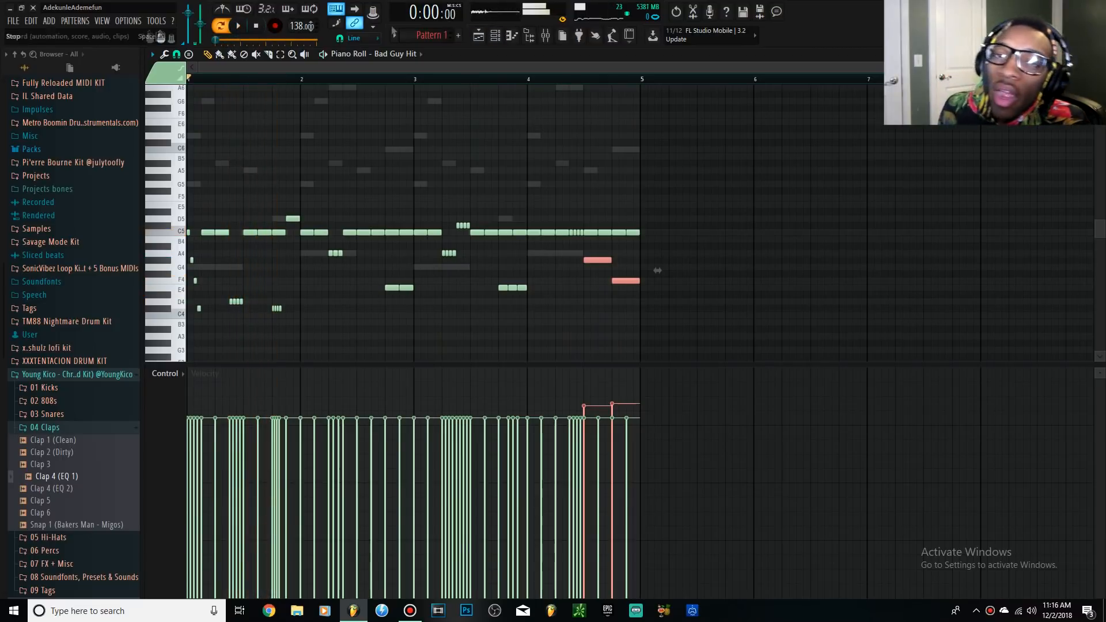
click(493, 44)
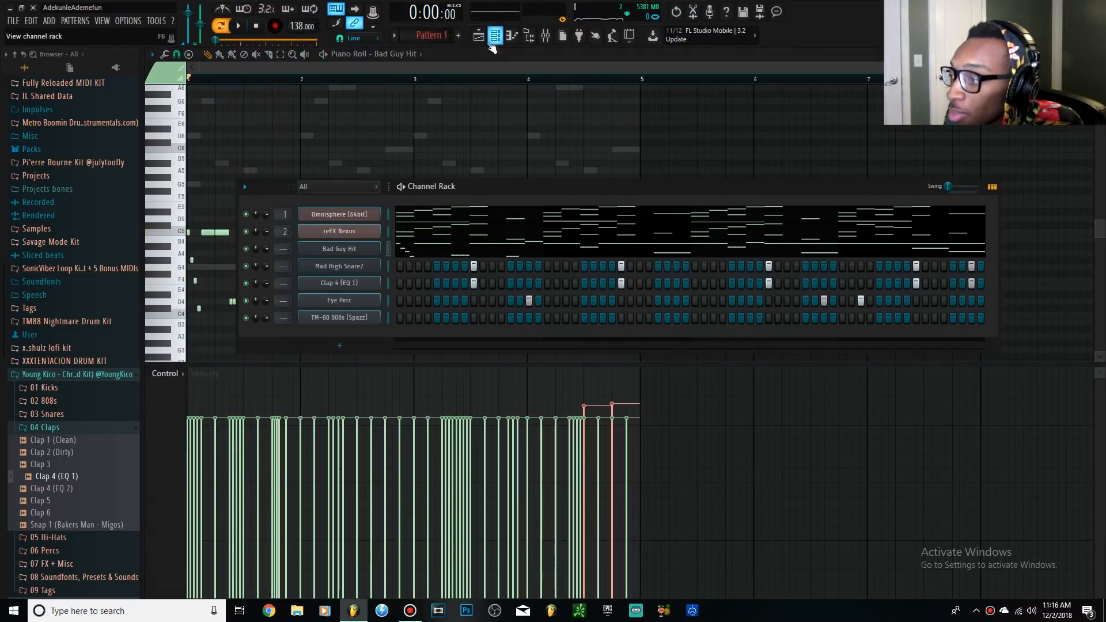